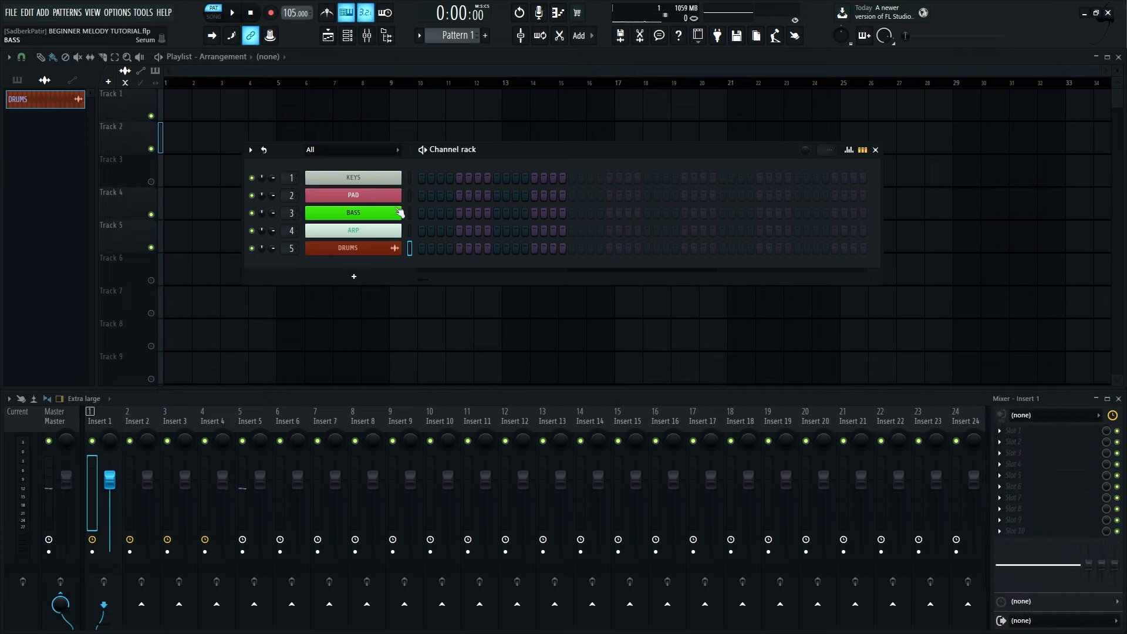
# - Add an FL Keys instrument channel to the channel rack and open its piano roll
pyautogui.click(354, 277)
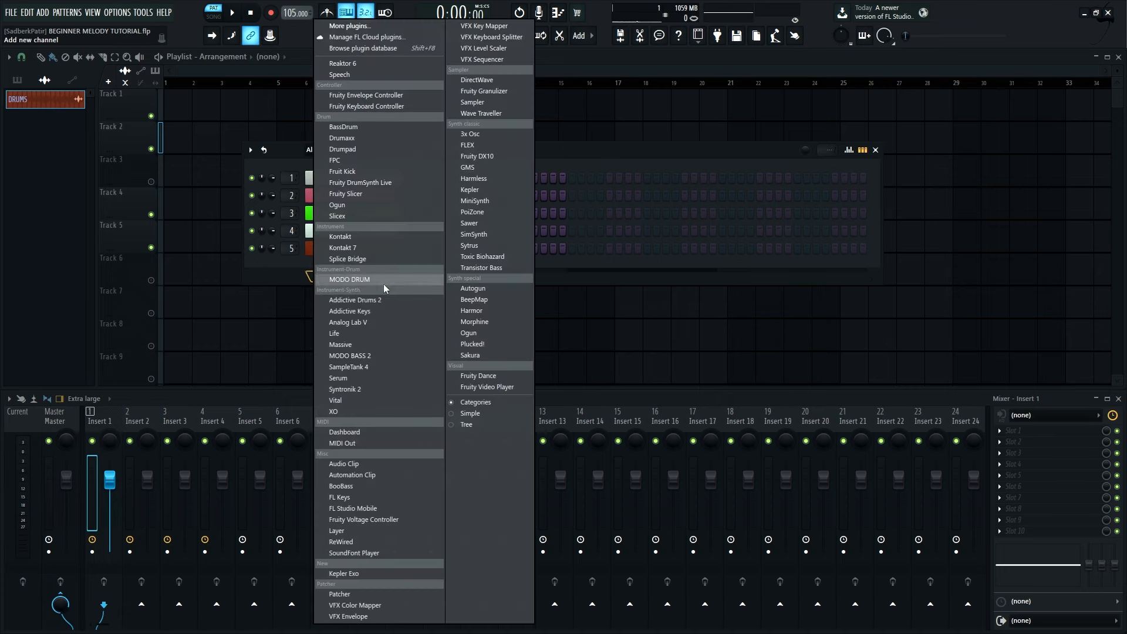
pyautogui.click(372, 498)
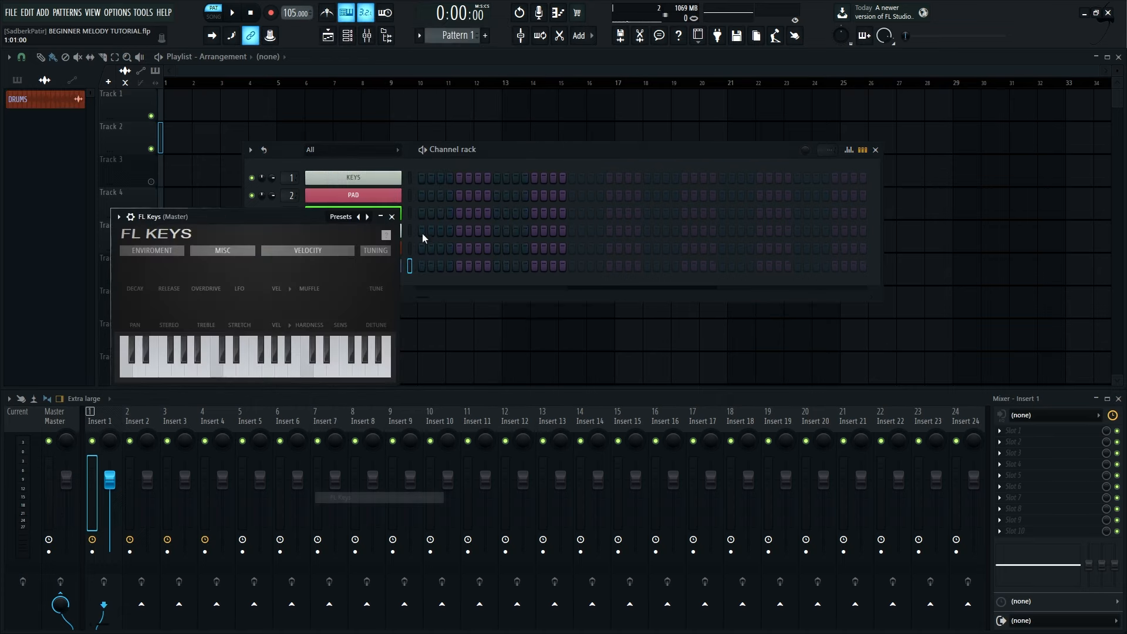
pyautogui.click(392, 217)
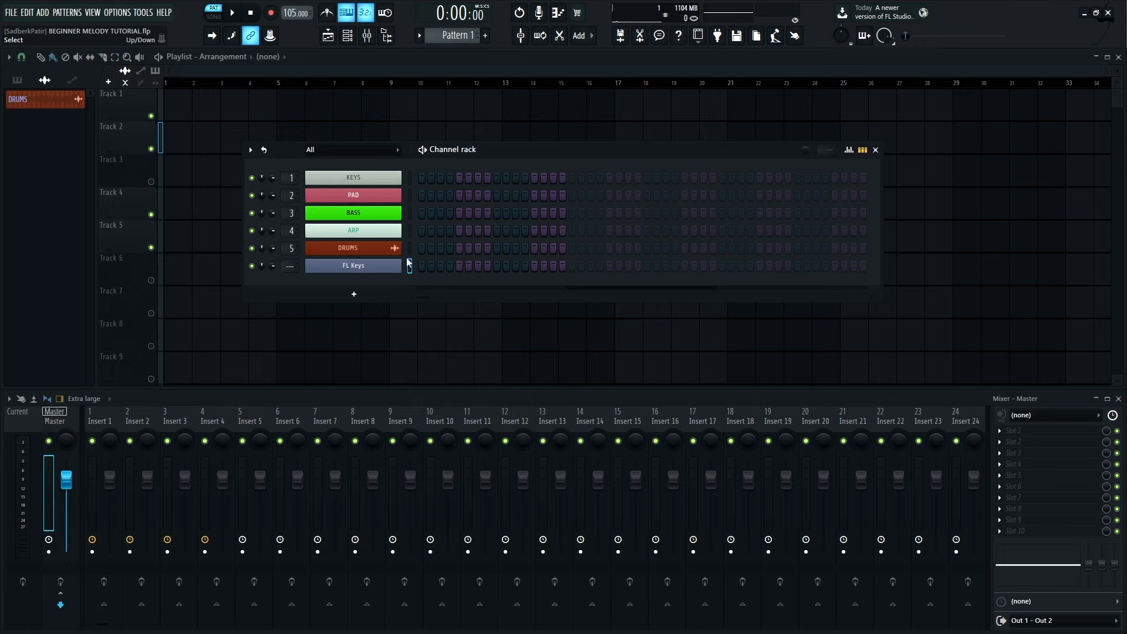
pyautogui.rightClick(386, 268)
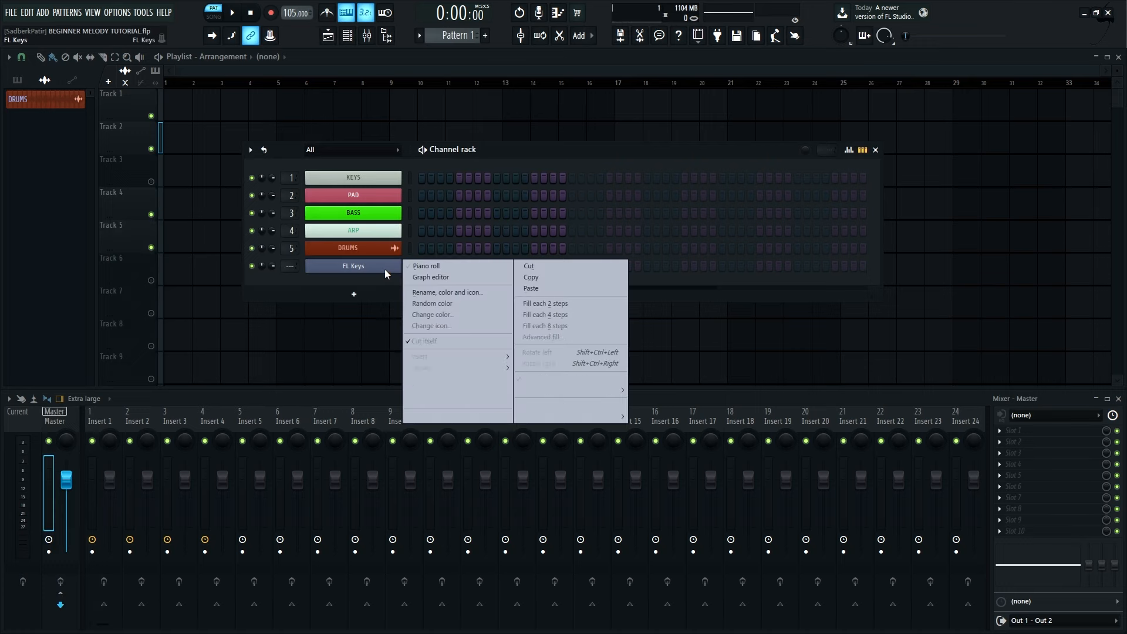
pyautogui.click(437, 264)
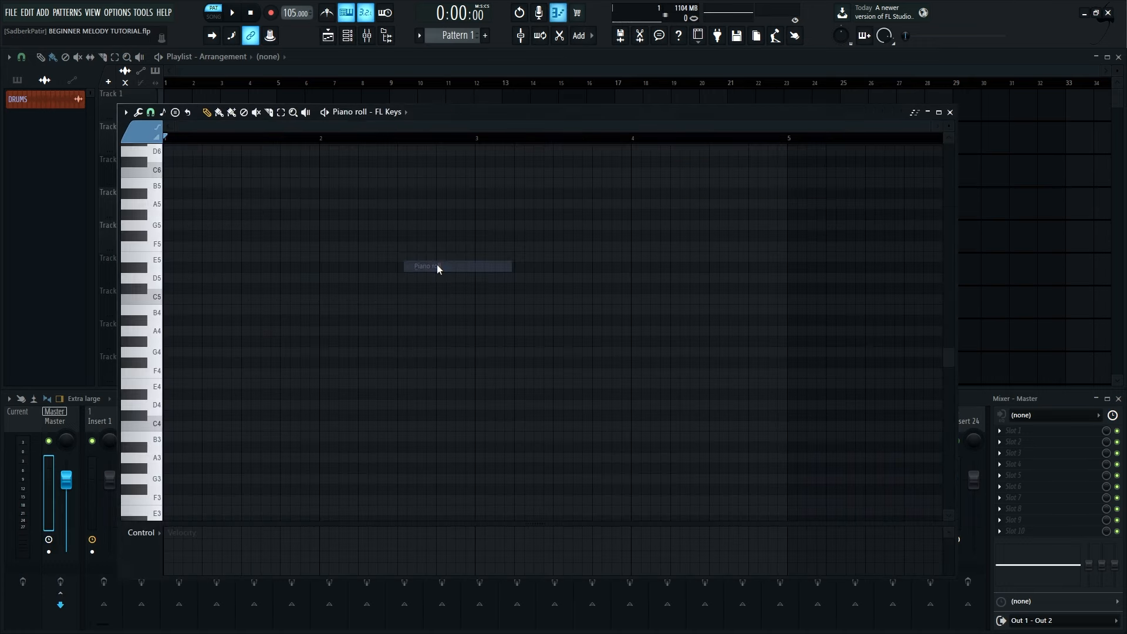
# - Close the FL Keys piano roll and delete the FL Keys channel from the channel rack
pyautogui.click(951, 113)
pyautogui.rightClick(379, 267)
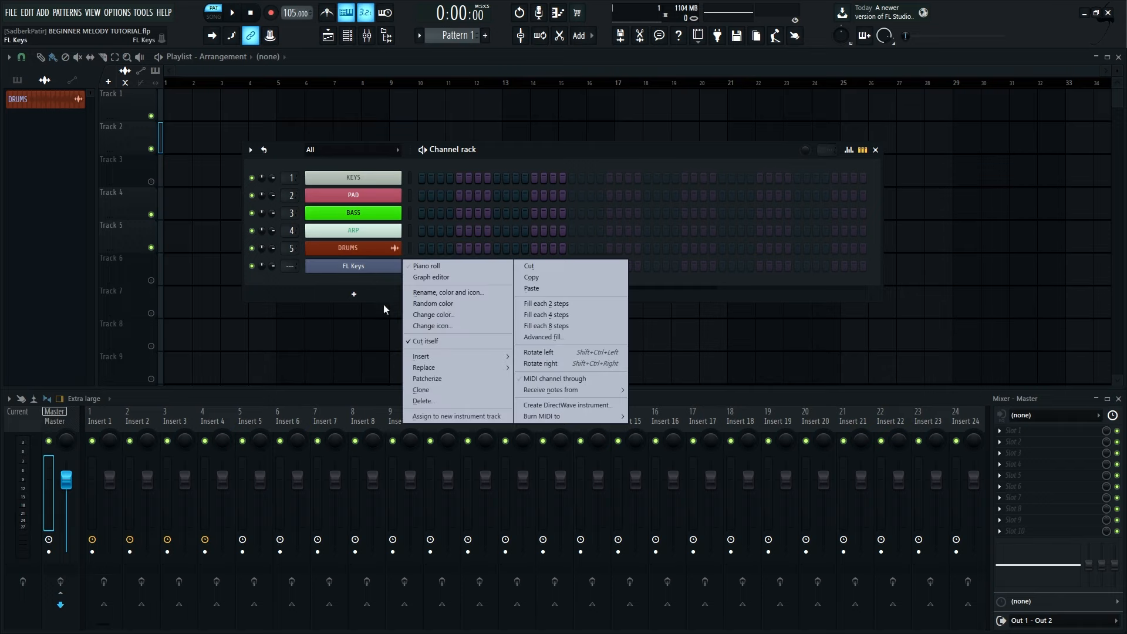
pyautogui.click(438, 402)
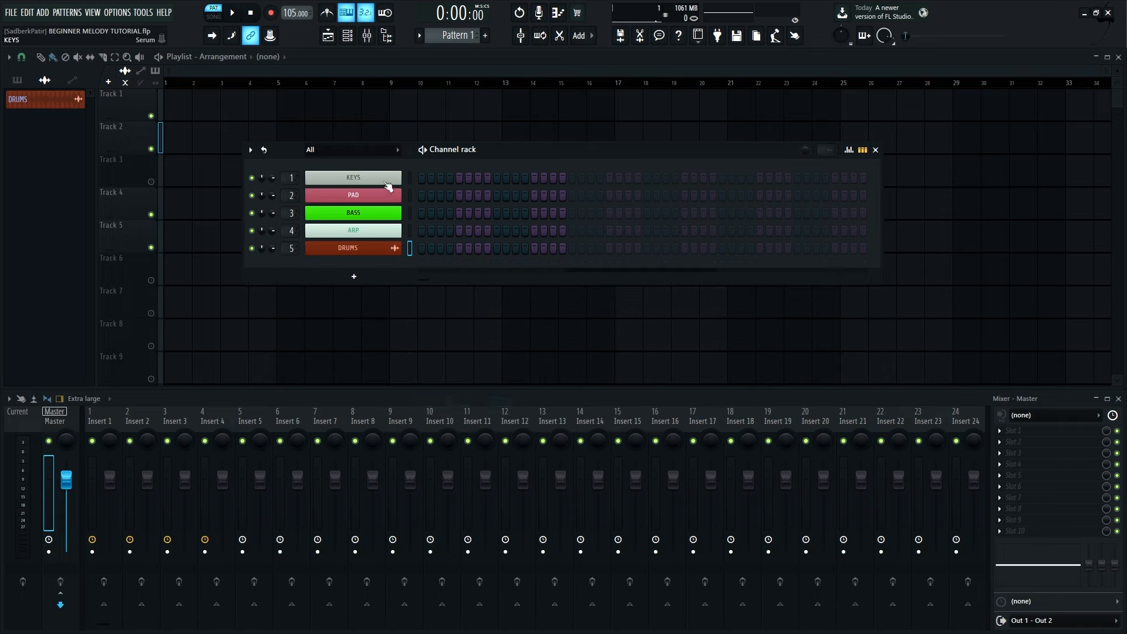
# - Open the KEYS channel's piano roll and preview several notes on its keyboard
pyautogui.rightClick(396, 178)
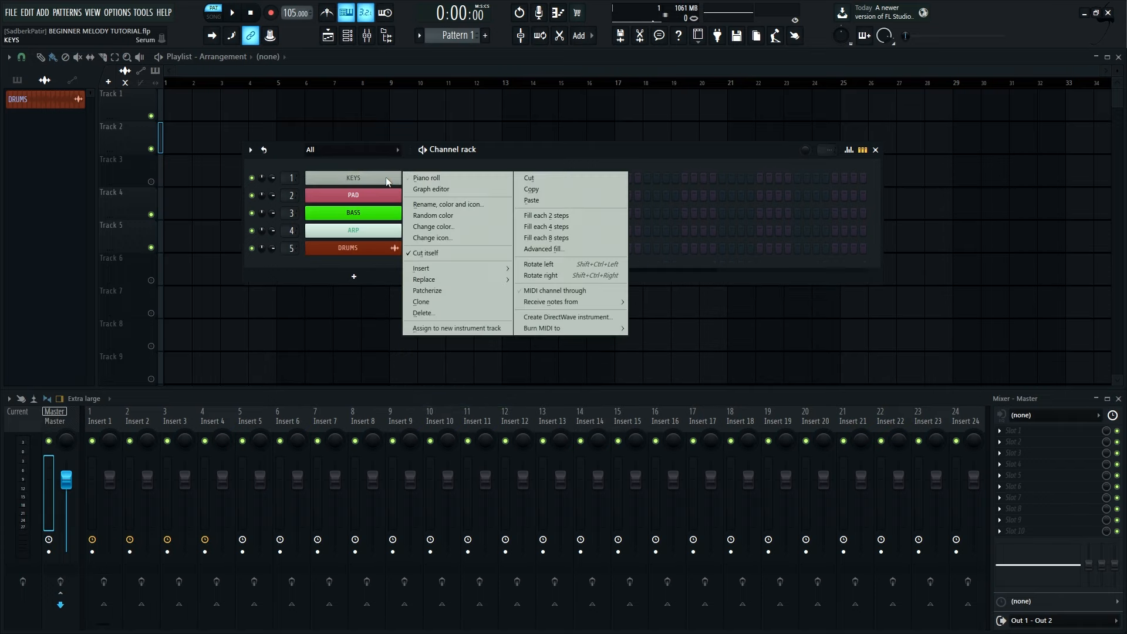
pyautogui.click(438, 179)
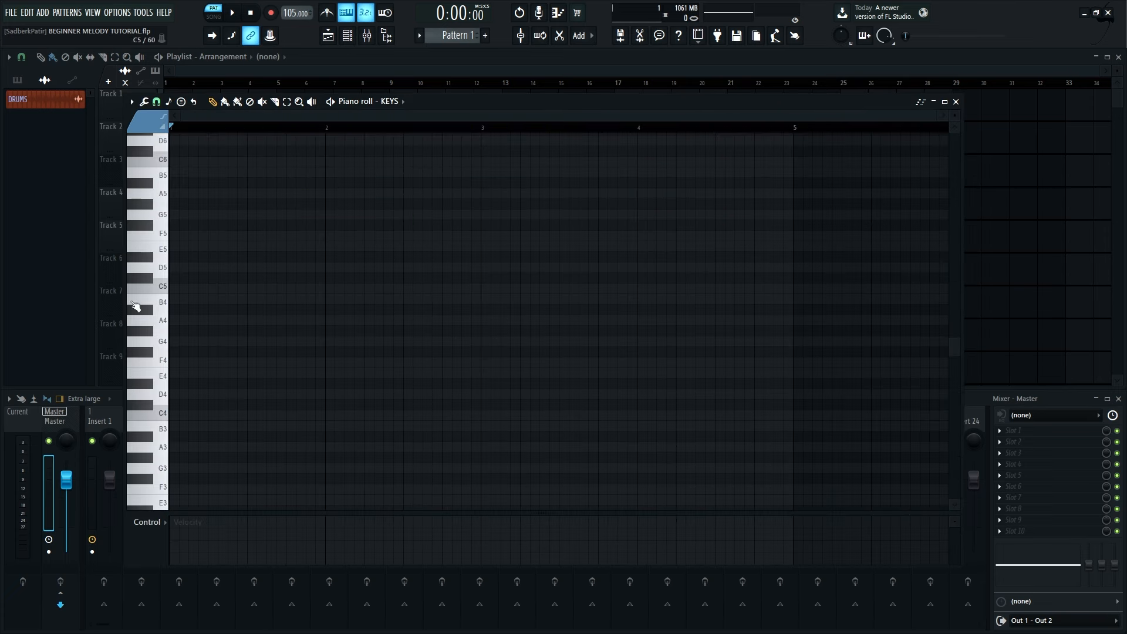
pyautogui.click(158, 379)
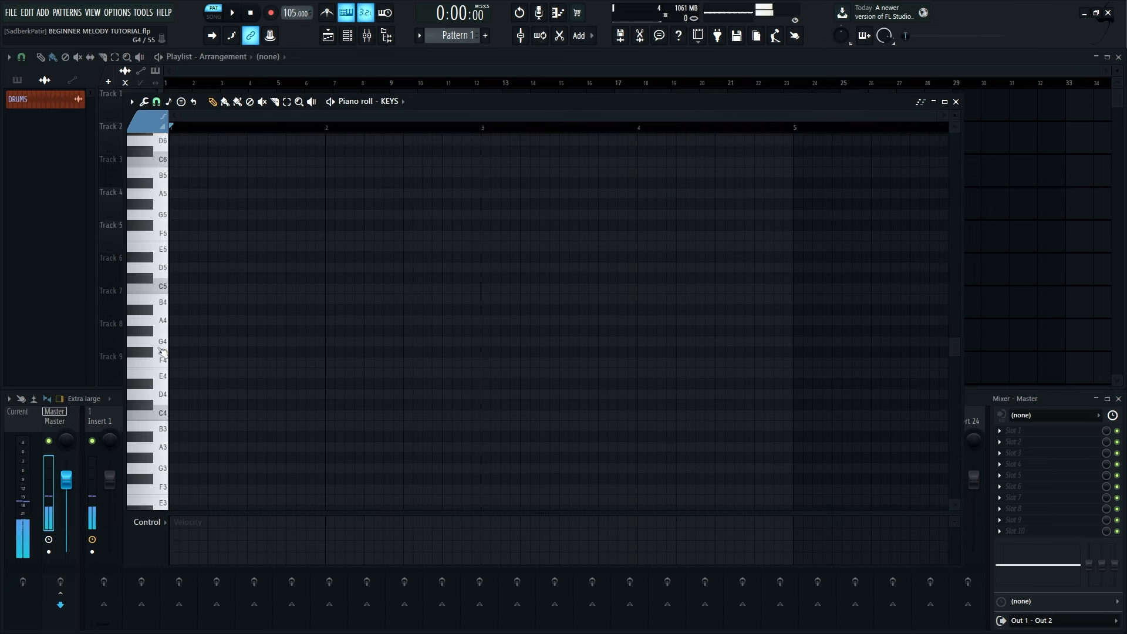
pyautogui.click(163, 322)
pyautogui.click(161, 217)
pyautogui.click(162, 161)
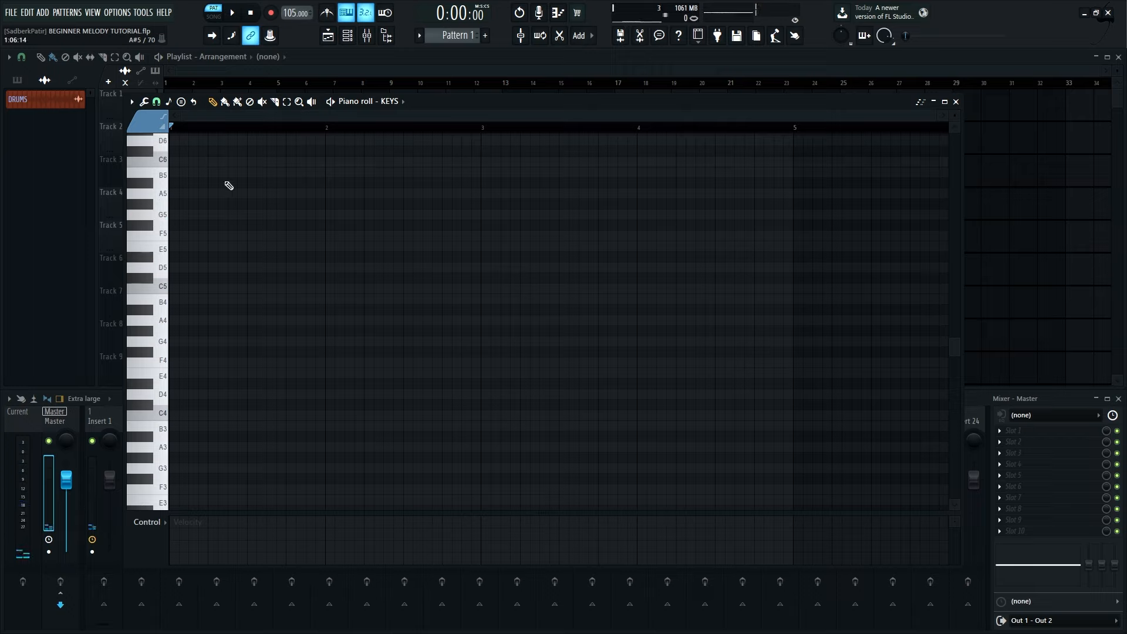
# - Draw four evenly spaced G5 notes from bar 1 into bar 2, plus a G#5 note late in bar 2
pyautogui.click(213, 101)
pyautogui.click(194, 214)
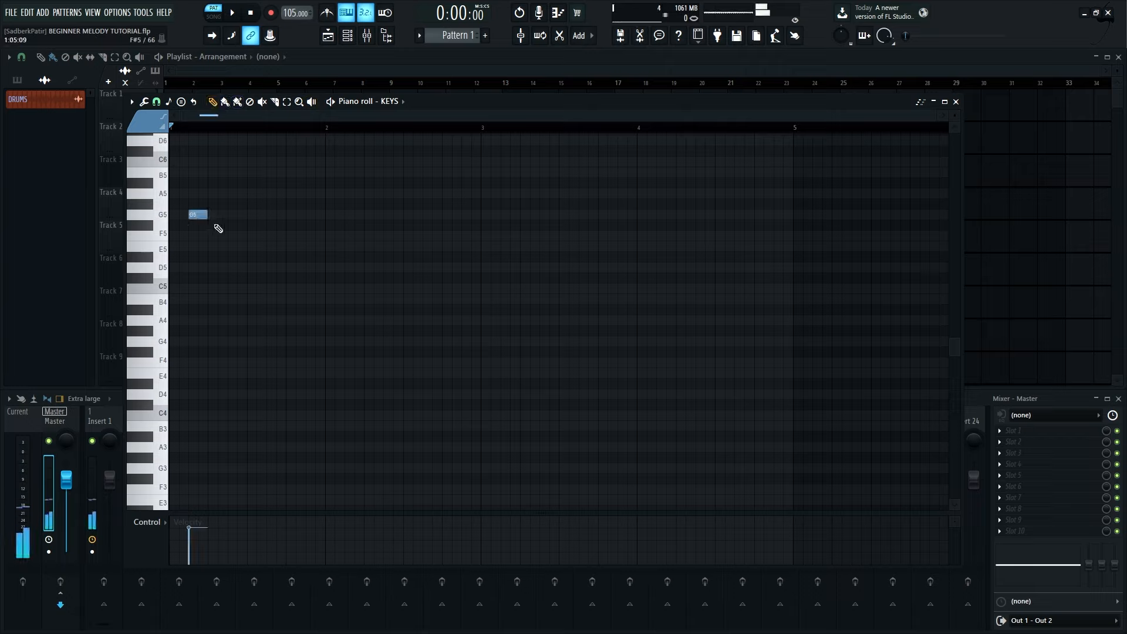
pyautogui.click(242, 215)
pyautogui.click(291, 214)
pyautogui.click(339, 215)
pyautogui.moveTo(339, 212); pyautogui.dragTo(439, 206)
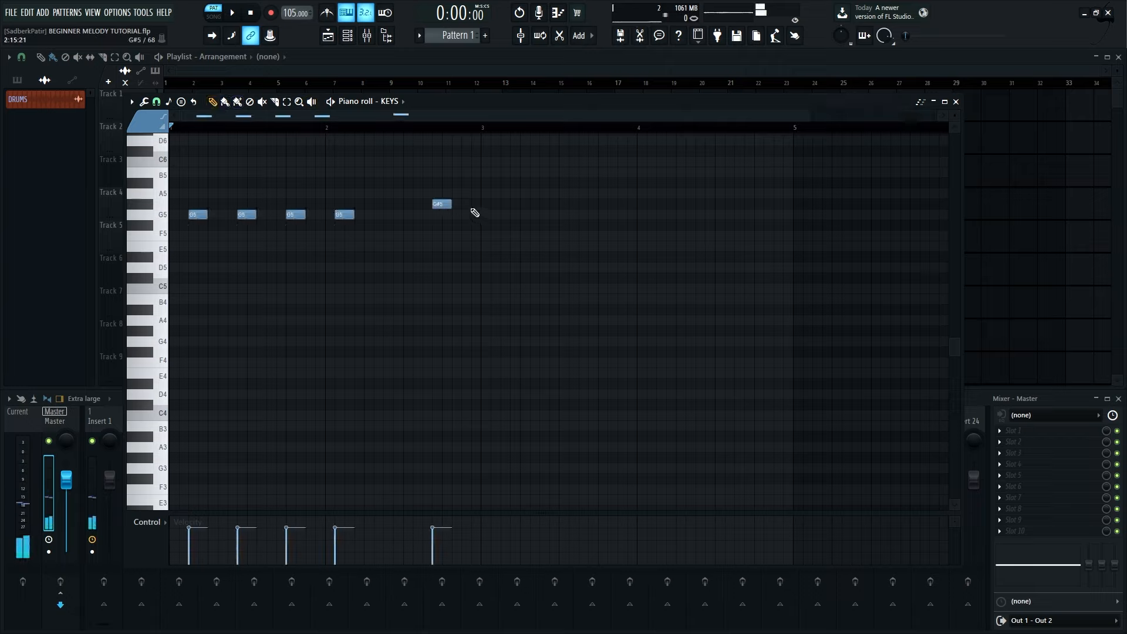
# - Delete the G5 and G#5 notes from bars 1 and 2 of the piano roll
pyautogui.rightClick(442, 206)
pyautogui.rightClick(295, 214)
pyautogui.rightClick(247, 214)
pyautogui.rightClick(198, 214)
# - Try the Slice tool on an A#5 note drawn in bar 1, and delete the note
pyautogui.click(242, 182)
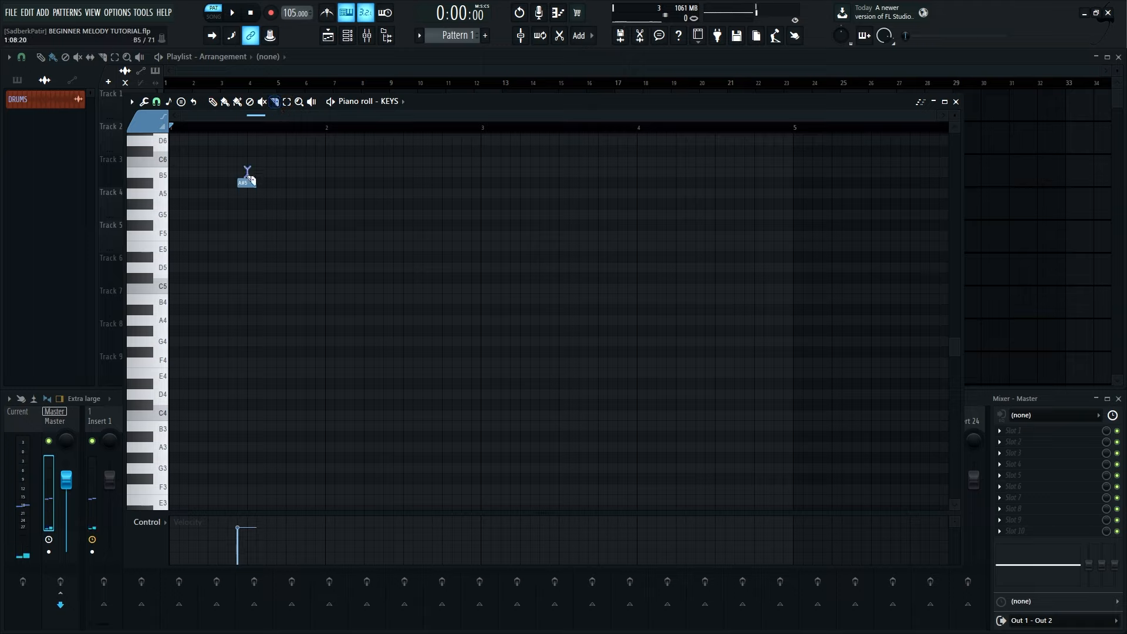
pyautogui.moveTo(247, 169); pyautogui.dragTo(250, 218)
pyautogui.click(215, 103)
pyautogui.moveTo(320, 240); pyautogui.dragTo(212, 148)
pyautogui.press('Delete')
# - Draw a G#5 note at the start of bar 1 and duplicate it to the end of that bar
pyautogui.click(176, 205)
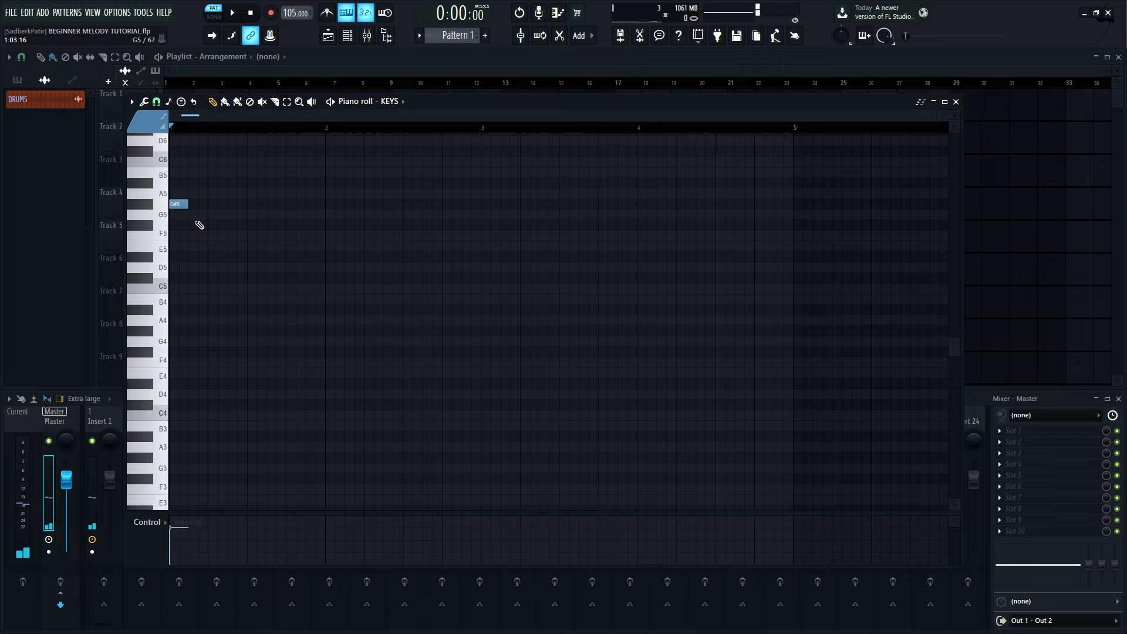
pyautogui.moveTo(198, 222); pyautogui.dragTo(164, 170)
pyautogui.hotkey('ctrl', 'b')
pyautogui.hotkey('ctrl', 'b')
pyautogui.hotkey('ctrl', 'b')
pyautogui.hotkey('ctrl', 'b')
# - Save the project and extend the first G#5 note with Quick legato so it meets the second one
pyautogui.moveTo(242, 261); pyautogui.dragTo(156, 181)
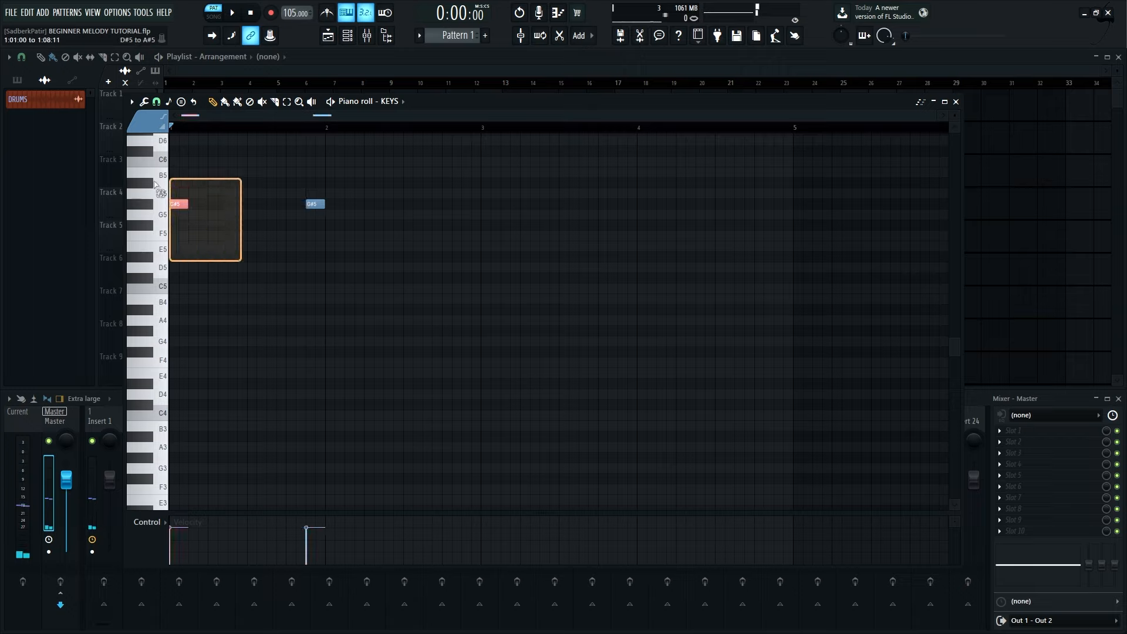
pyautogui.hotkey('ctrl', 's')
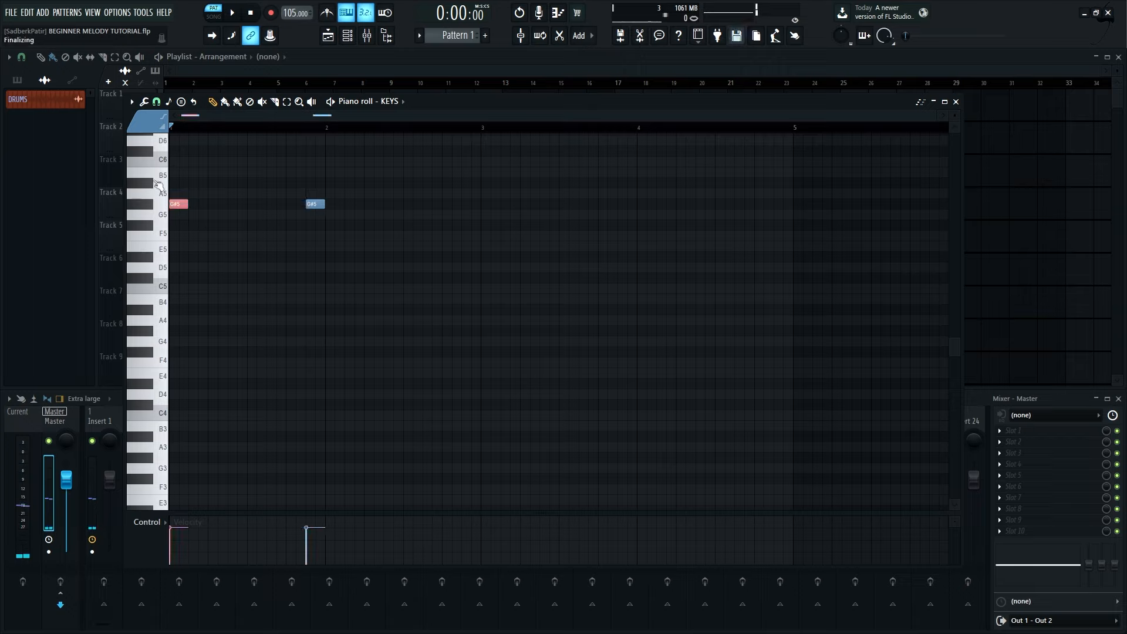
pyautogui.hotkey('ctrl', 'l')
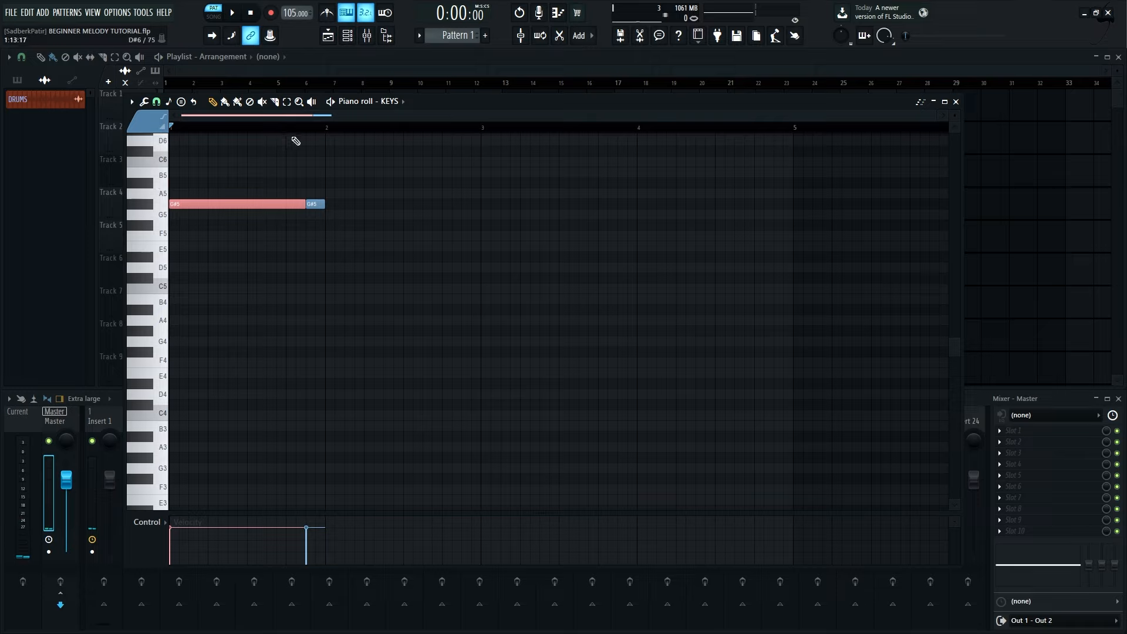
# - Delete both G#5 notes from bar 1
pyautogui.moveTo(346, 243); pyautogui.dragTo(184, 174)
pyautogui.press('Delete')
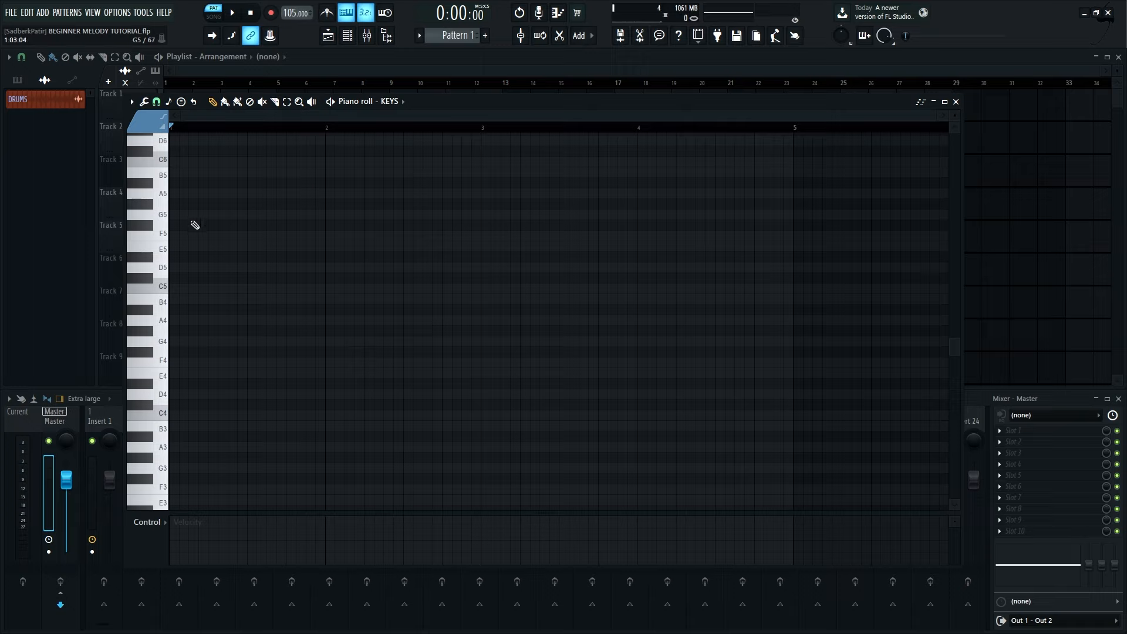
# - Build a one-bar B minor chord in bar 1 from B5, D6 and F#6, and play it back briefly
pyautogui.click(179, 173)
pyautogui.moveTo(188, 173); pyautogui.dragTo(326, 173)
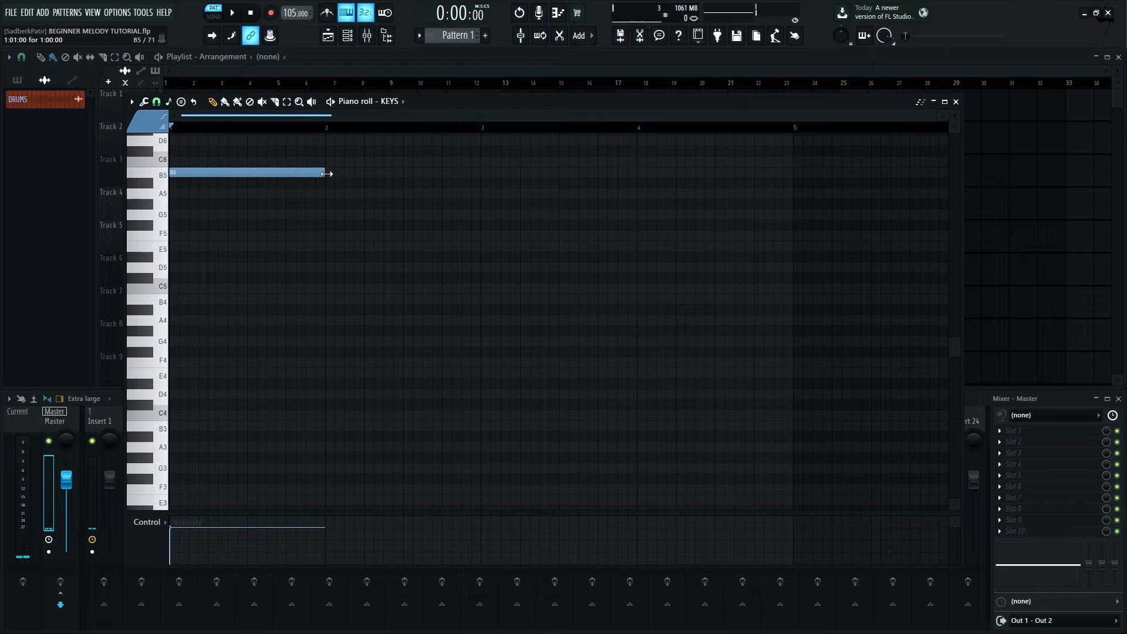
pyautogui.scroll(3, 192, 176)
pyautogui.click(189, 171)
pyautogui.scroll(3, 189, 178)
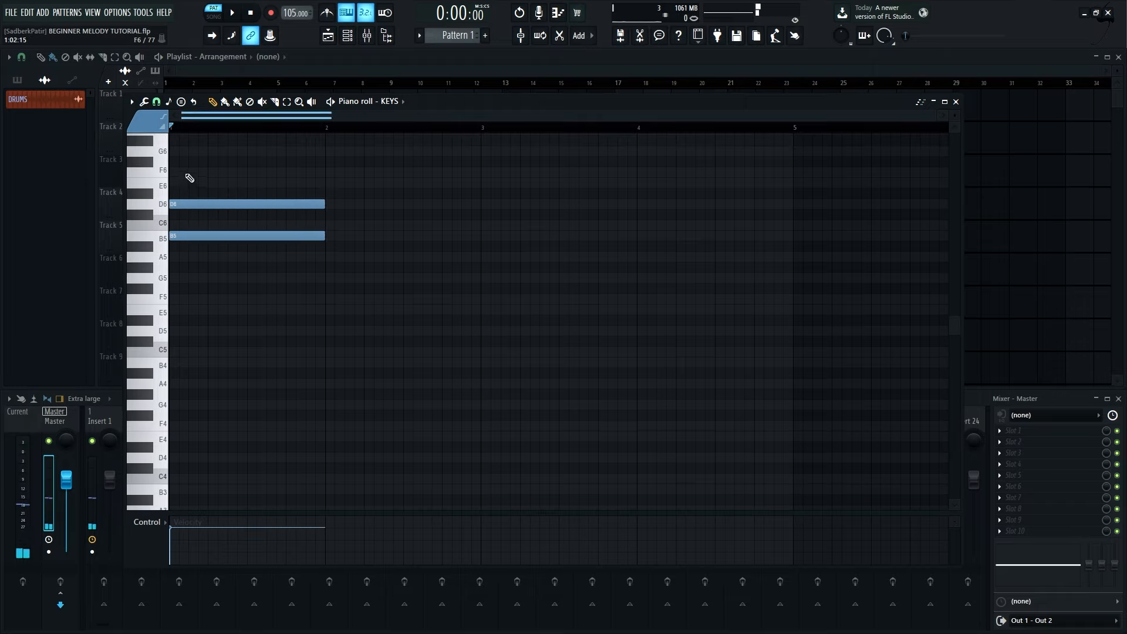
pyautogui.click(179, 162)
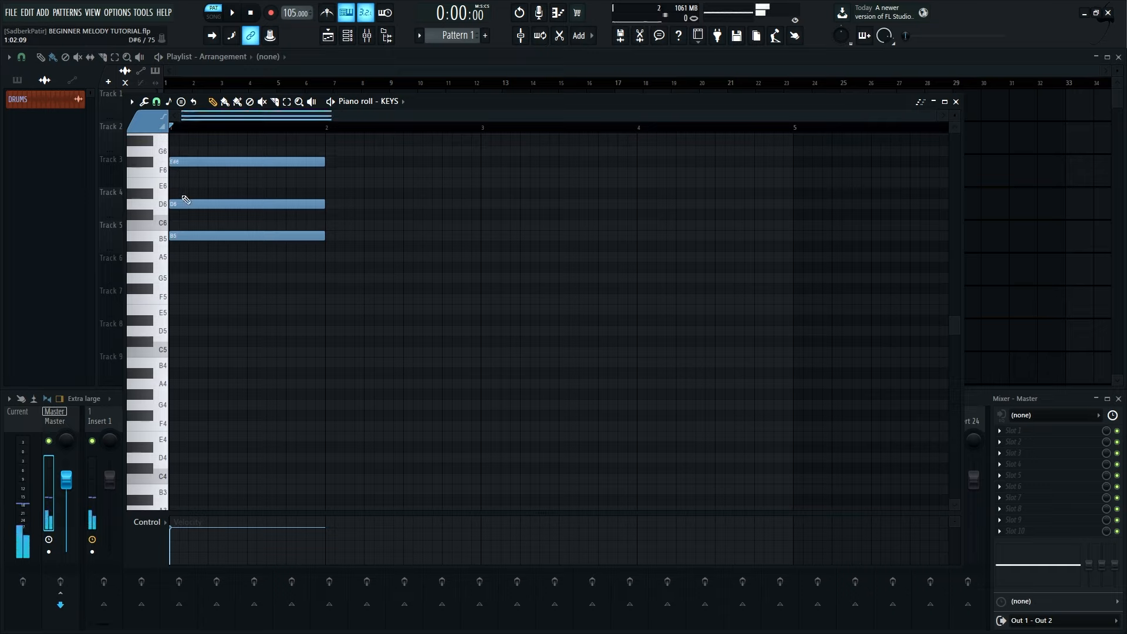
pyautogui.press('space')
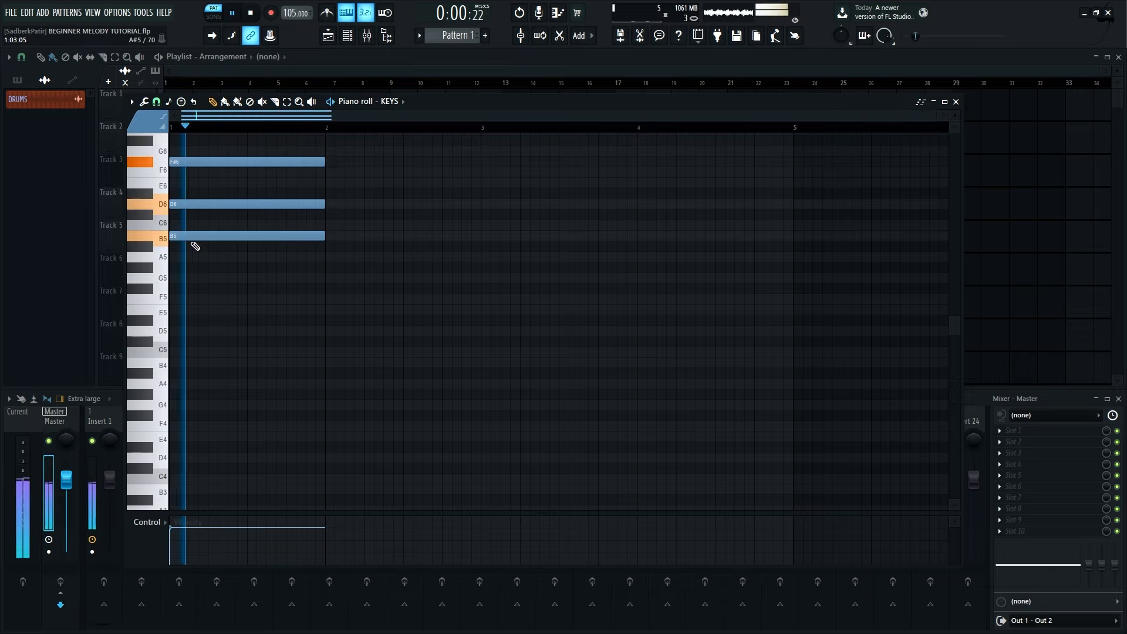
pyautogui.press('space')
# - Transpose all three chord notes down one octave and deselect them
pyautogui.moveTo(313, 269); pyautogui.dragTo(208, 150)
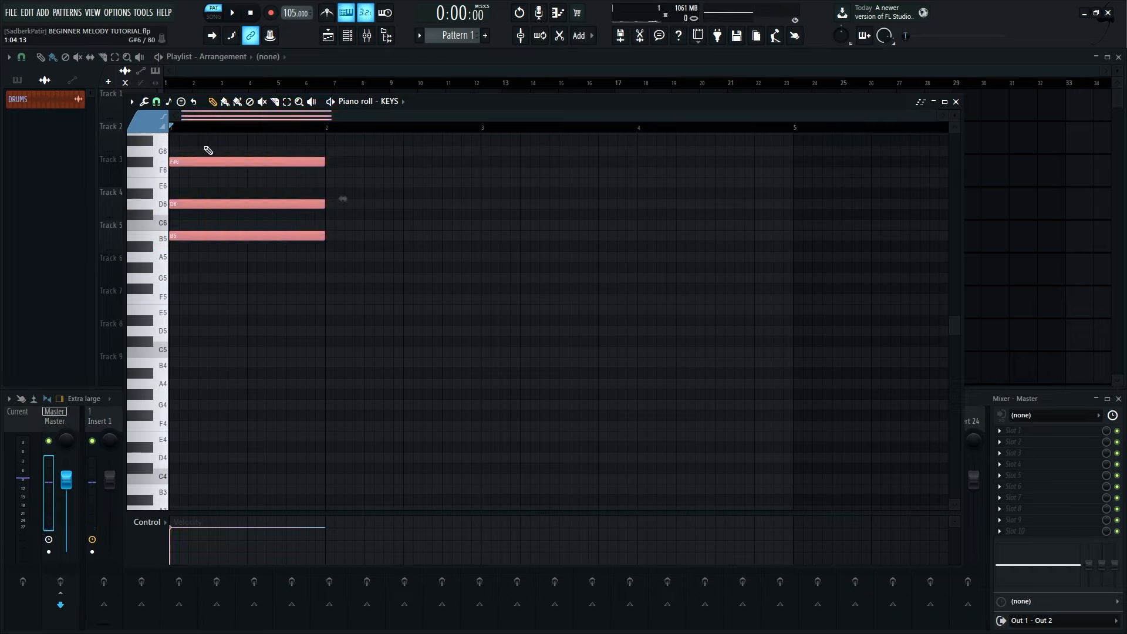
pyautogui.hotkey('ctrl', 'Down')
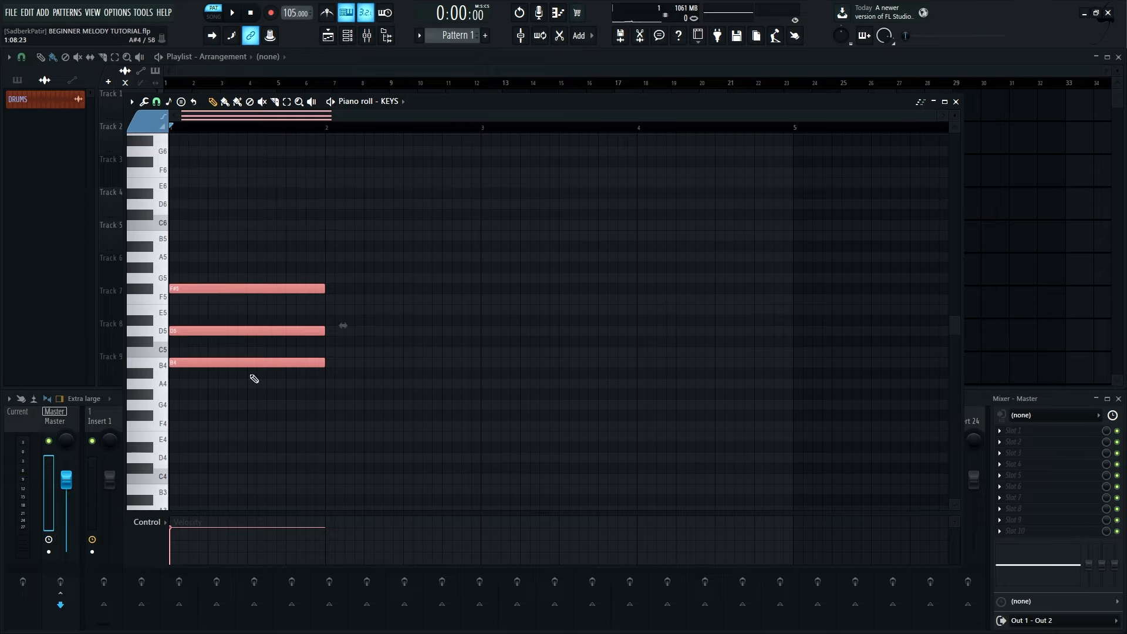
pyautogui.hotkey('ctrl', 'd')
pyautogui.click(174, 364)
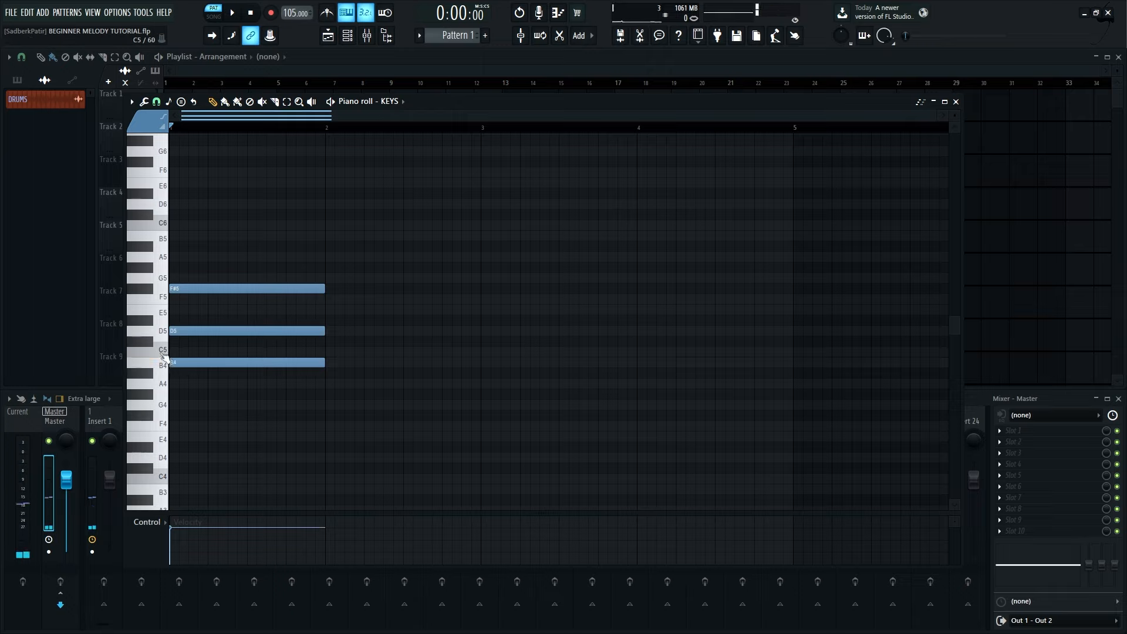
# - Preview the keys from B4 up to D5 and raise the chord's middle note to D#5 to make it major
pyautogui.click(162, 355)
pyautogui.click(143, 343)
pyautogui.click(158, 336)
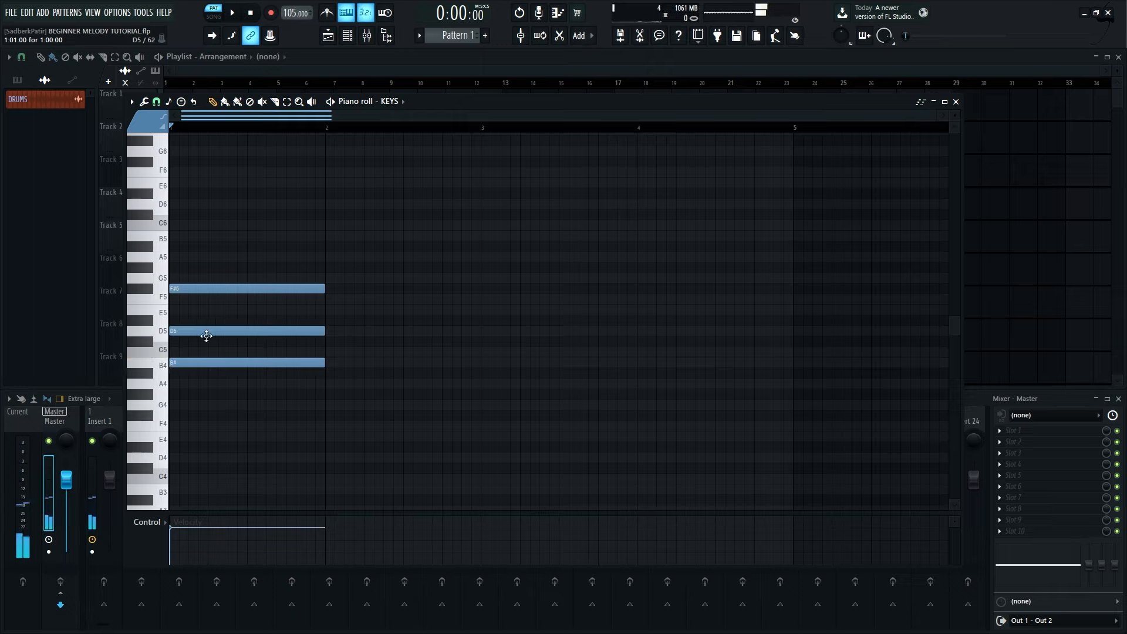
pyautogui.moveTo(203, 331)
pyautogui.mouseDown()
pyautogui.moveTo(184, 331)
pyautogui.moveTo(239, 332)
pyautogui.moveTo(189, 335)
pyautogui.mouseUp()
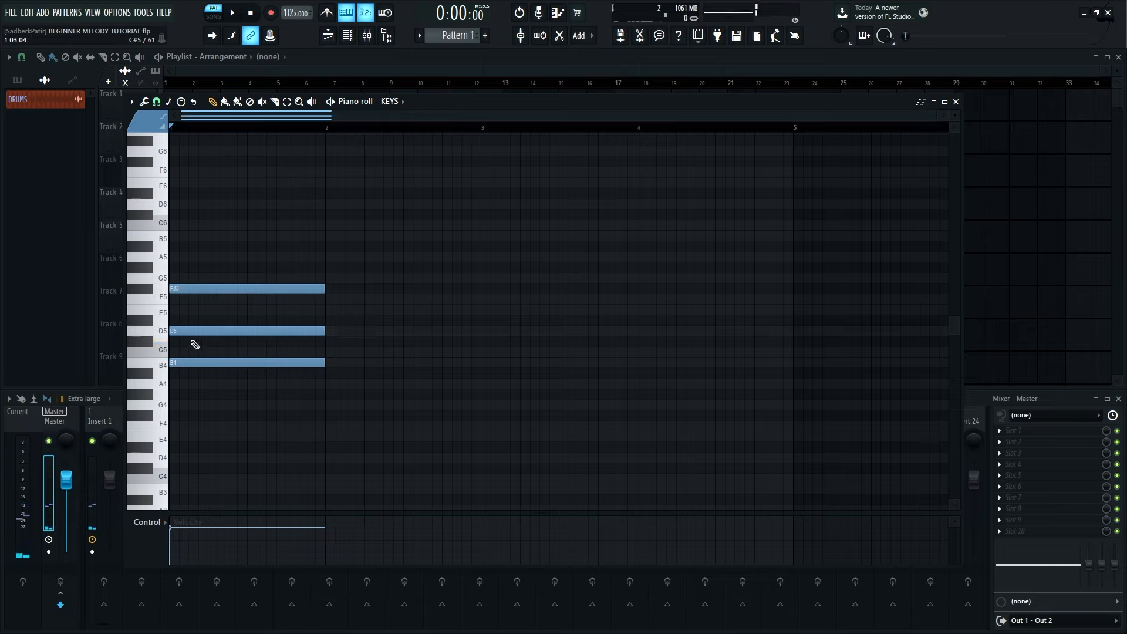
pyautogui.moveTo(172, 330); pyautogui.dragTo(177, 320)
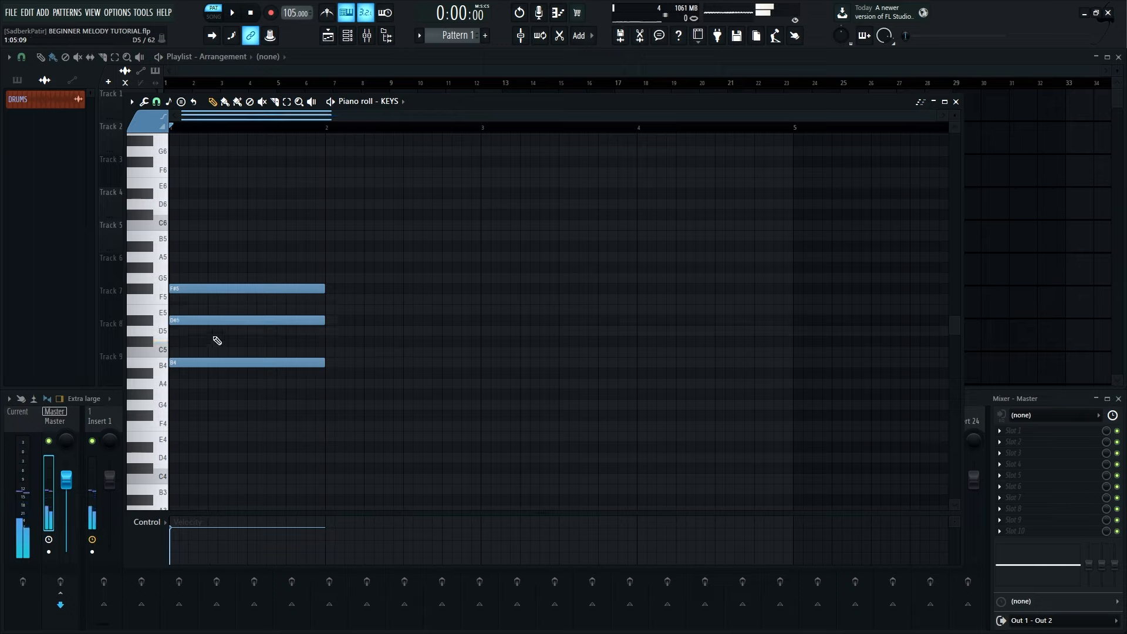
pyautogui.click(161, 352)
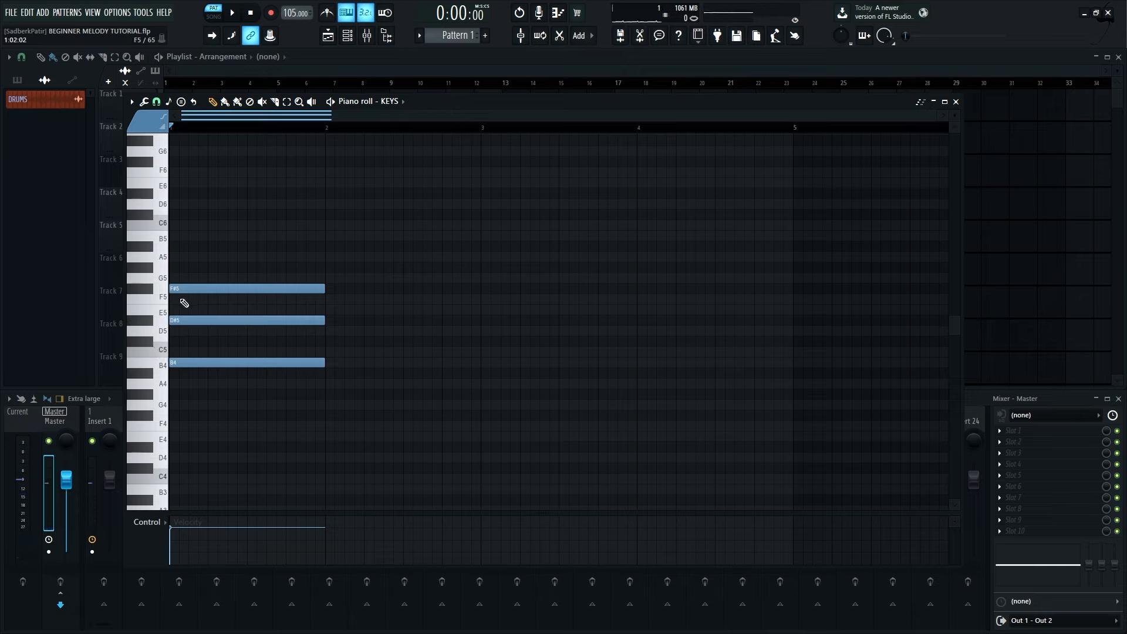
# - Delete the B4, D#5 and F#5 chord notes from bar 1
pyautogui.rightClick(217, 363)
pyautogui.rightClick(218, 320)
pyautogui.rightClick(218, 289)
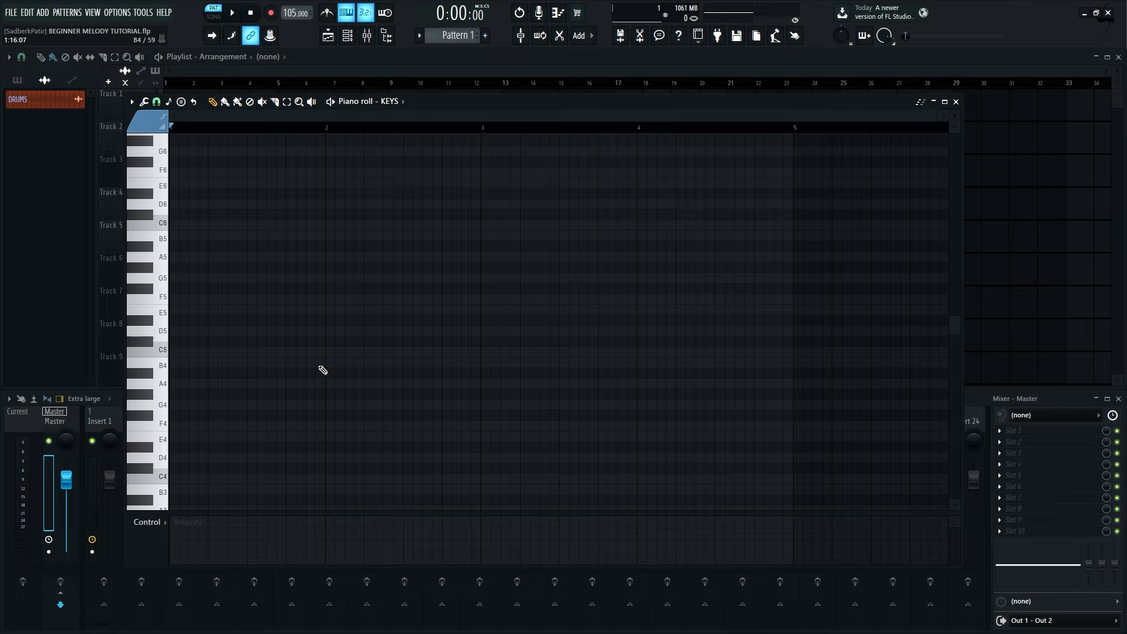
# - Stamp a one-bar Minor chord rooted on F5 at the start of bar 1, and move it up to G5
pyautogui.click(181, 102)
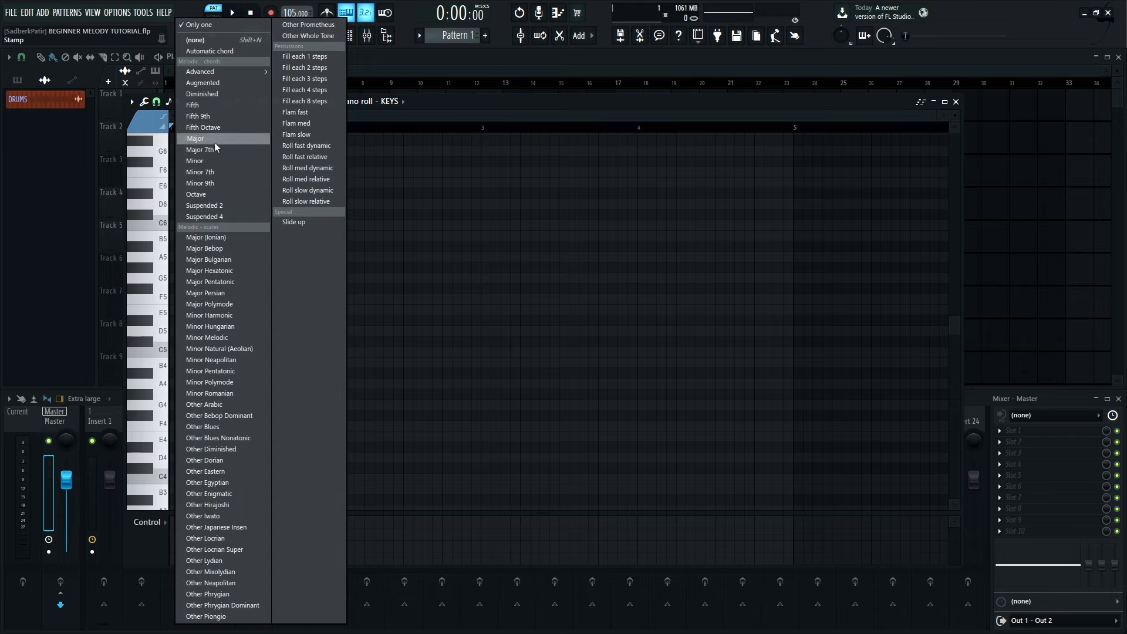
pyautogui.click(214, 162)
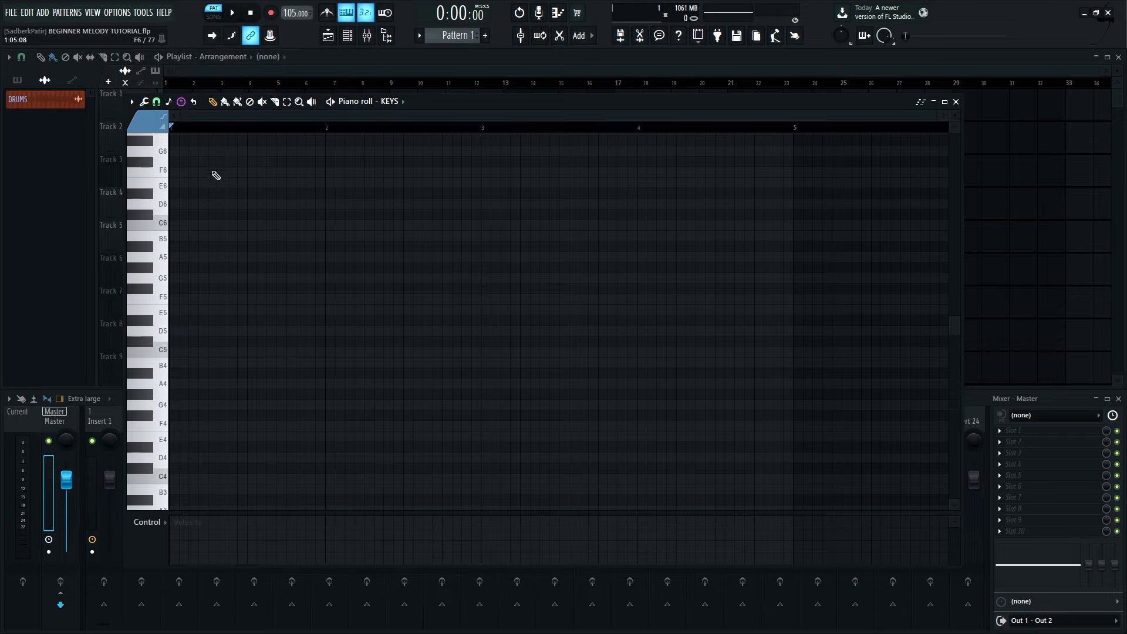
pyautogui.click(176, 299)
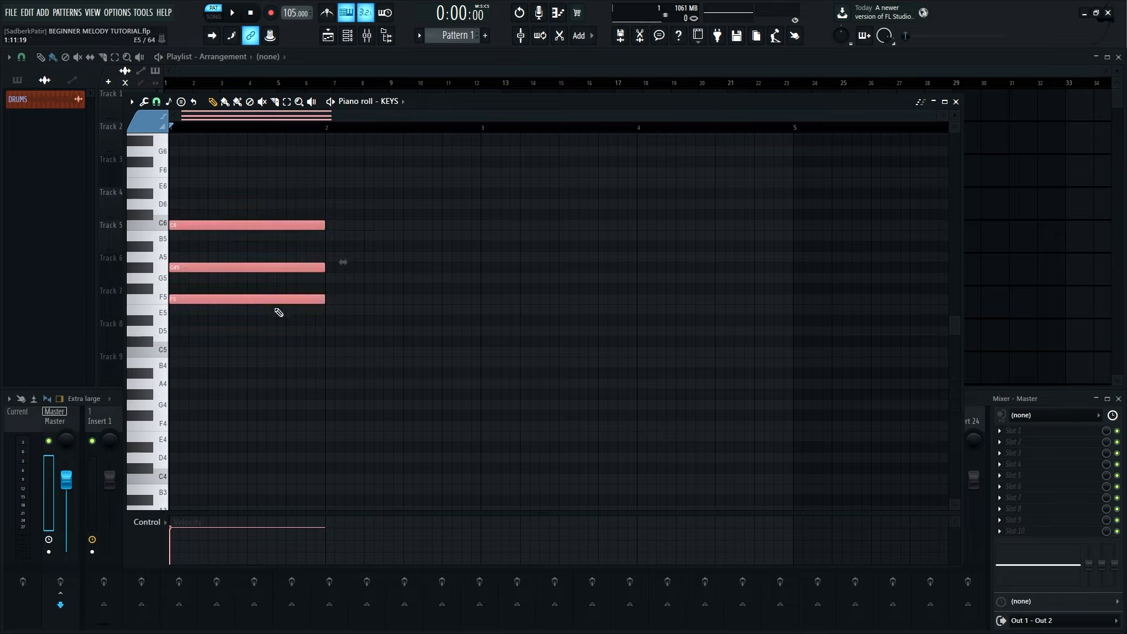
pyautogui.moveTo(254, 294)
pyautogui.mouseDown()
pyautogui.moveTo(247, 334)
pyautogui.moveTo(249, 289)
pyautogui.moveTo(240, 307)
pyautogui.mouseUp()
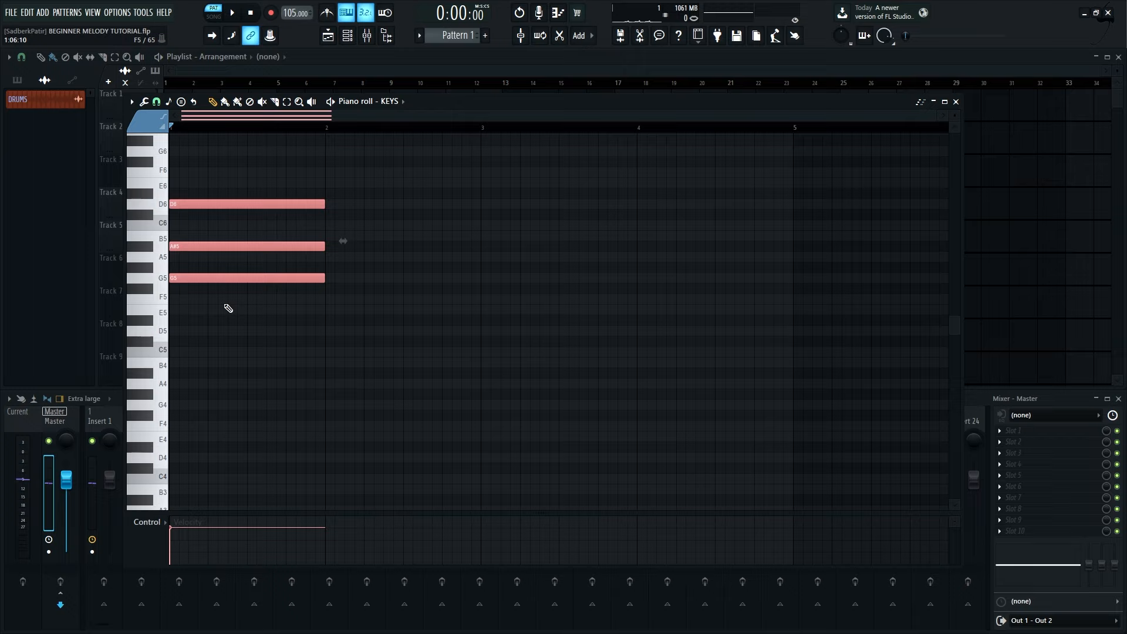
# - Deselect the G minor chord in bar 1 and raise its top note to D#6
pyautogui.moveTo(239, 282)
pyautogui.mouseDown()
pyautogui.moveTo(234, 229)
pyautogui.moveTo(232, 299)
pyautogui.moveTo(227, 277)
pyautogui.mouseUp()
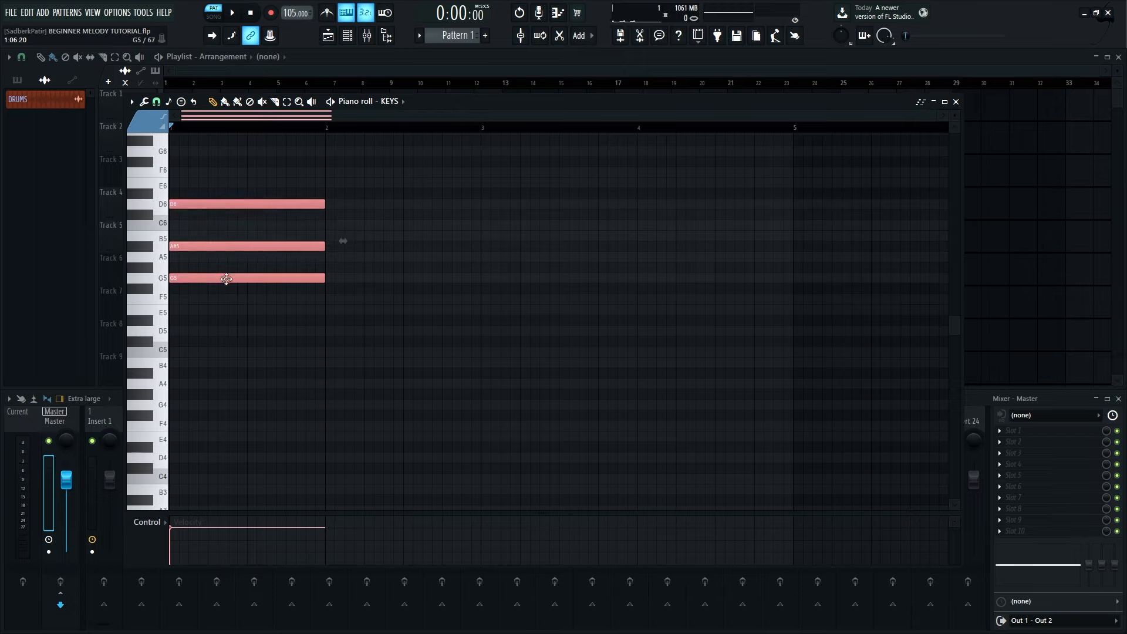
pyautogui.click(280, 302)
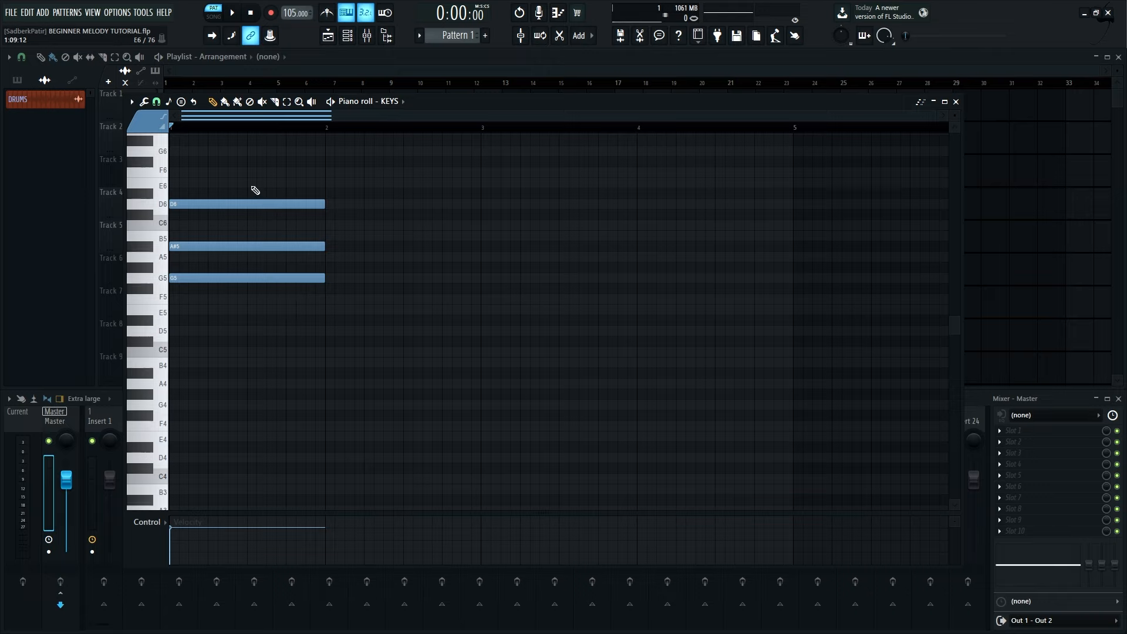
pyautogui.moveTo(227, 205); pyautogui.dragTo(232, 194)
pyautogui.moveTo(225, 274)
pyautogui.mouseDown()
pyautogui.moveTo(219, 294)
pyautogui.moveTo(216, 267)
pyautogui.mouseUp()
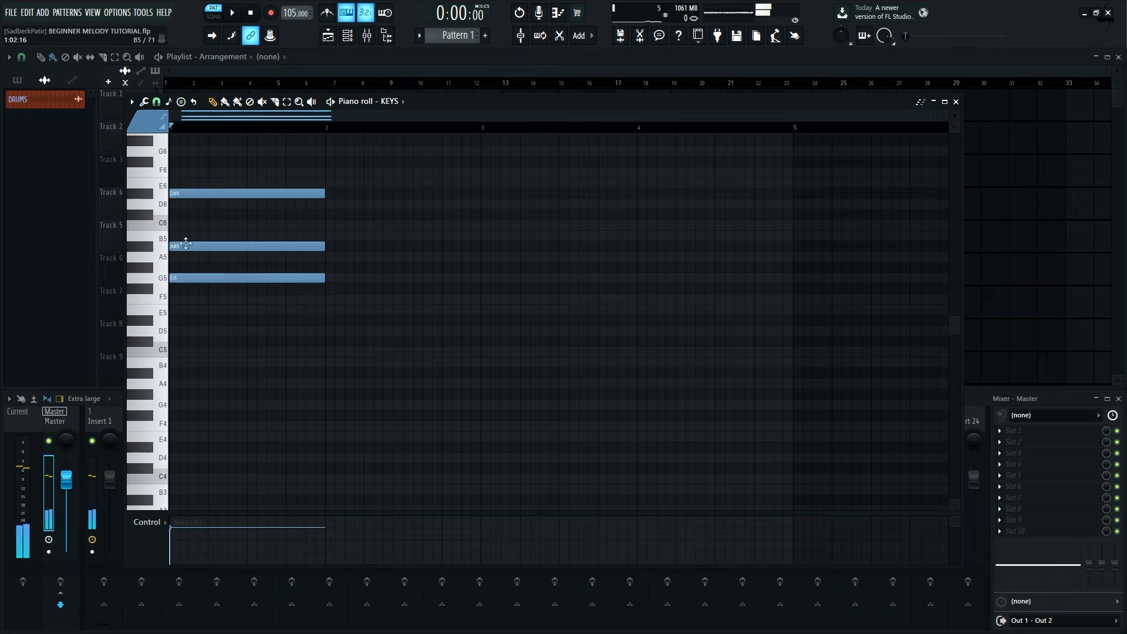
# - Delete the G5, A#5 and D#6 notes from bar 1
pyautogui.rightClick(218, 194)
pyautogui.rightClick(220, 246)
pyautogui.rightClick(221, 277)
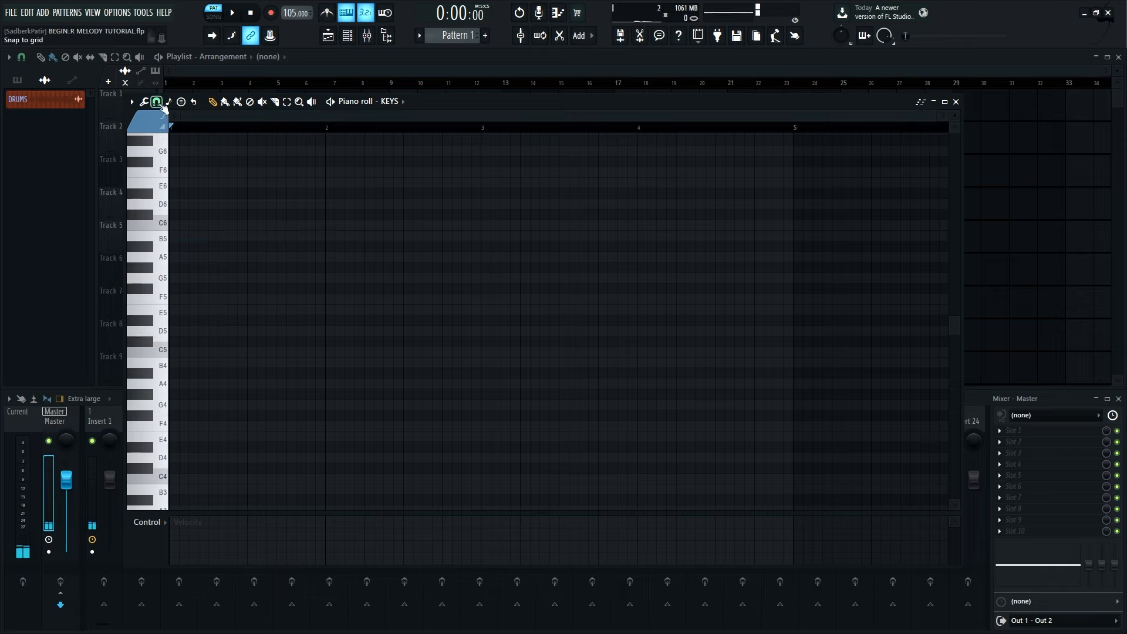
# - Try the Beat and Bar grid snap settings, and return the snap to 1/4 beat
pyautogui.click(156, 101)
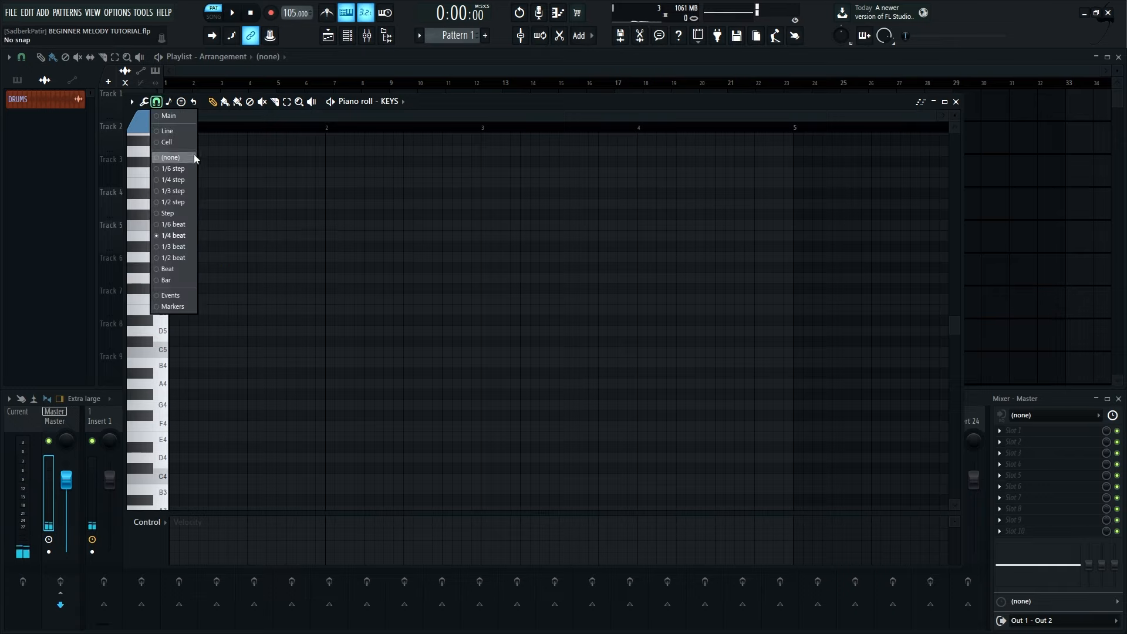
pyautogui.click(181, 270)
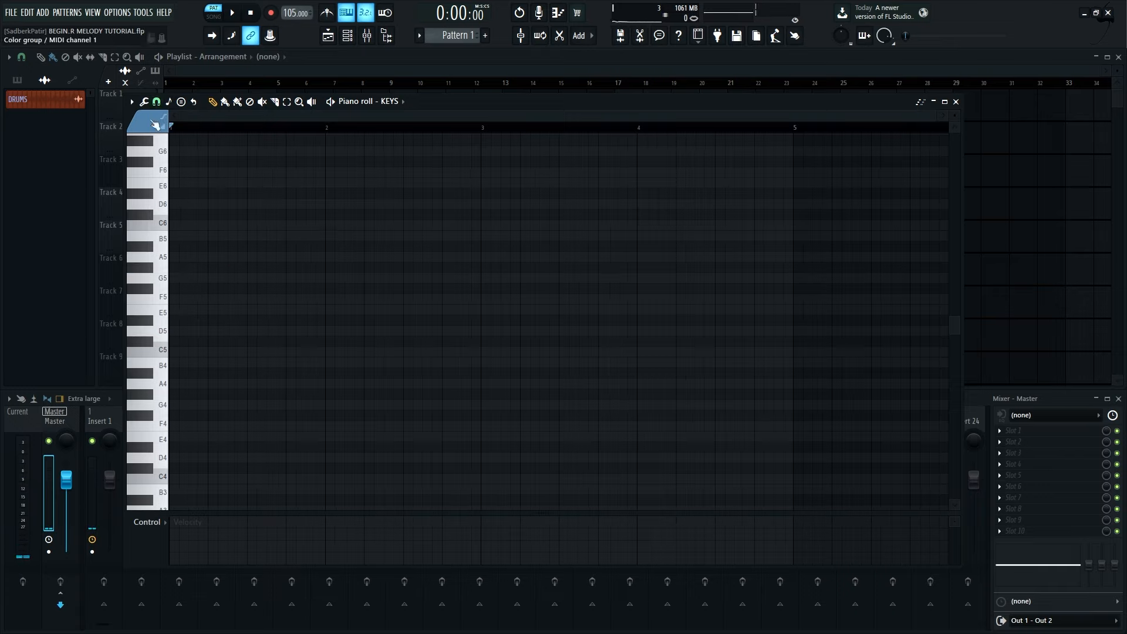
pyautogui.click(157, 102)
pyautogui.click(178, 281)
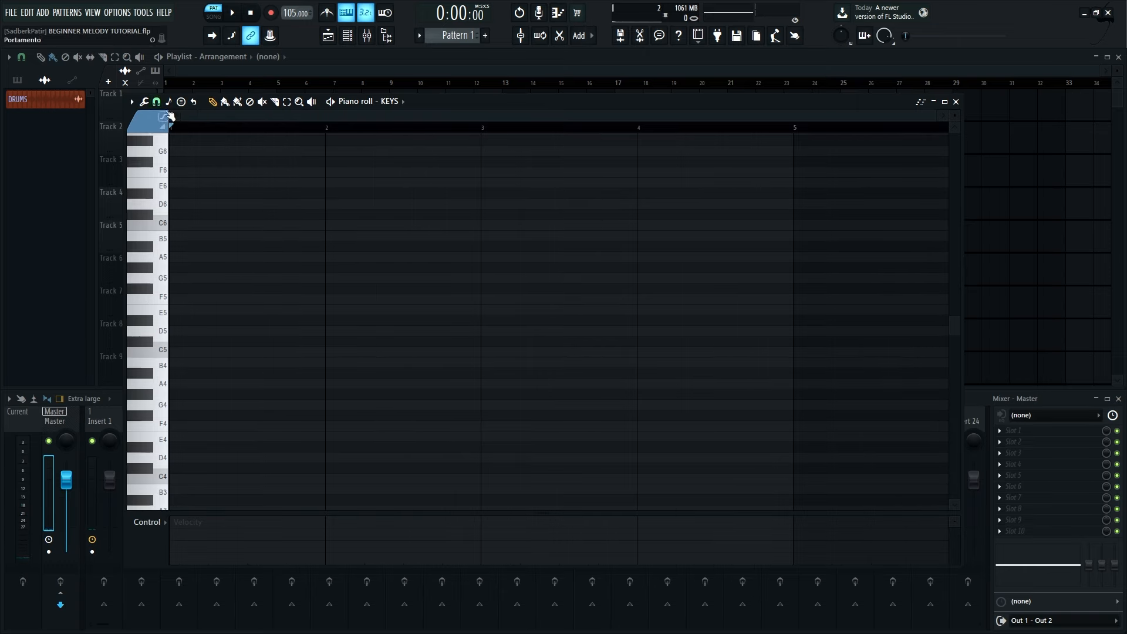
pyautogui.click(157, 102)
pyautogui.click(182, 237)
# - Stamp a one-bar Minor chord rooted on B5 at the start of bar 1, deselect it and play it back
pyautogui.click(169, 102)
pyautogui.click(220, 161)
pyautogui.click(182, 240)
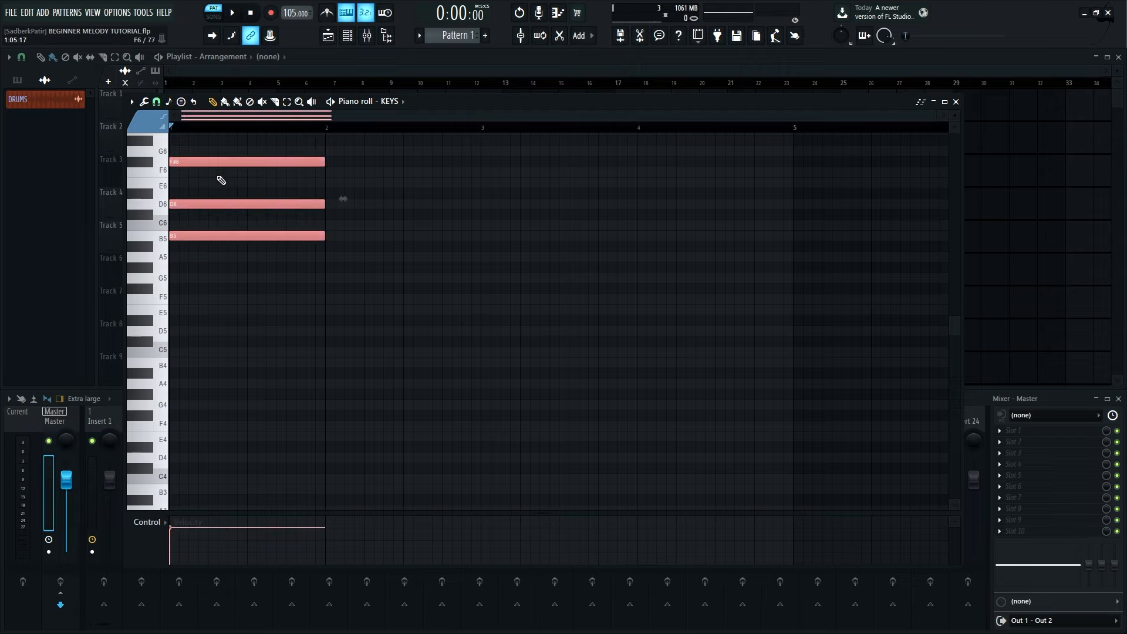
pyautogui.moveTo(286, 284); pyautogui.dragTo(215, 152)
pyautogui.press('space')
pyautogui.press('space')
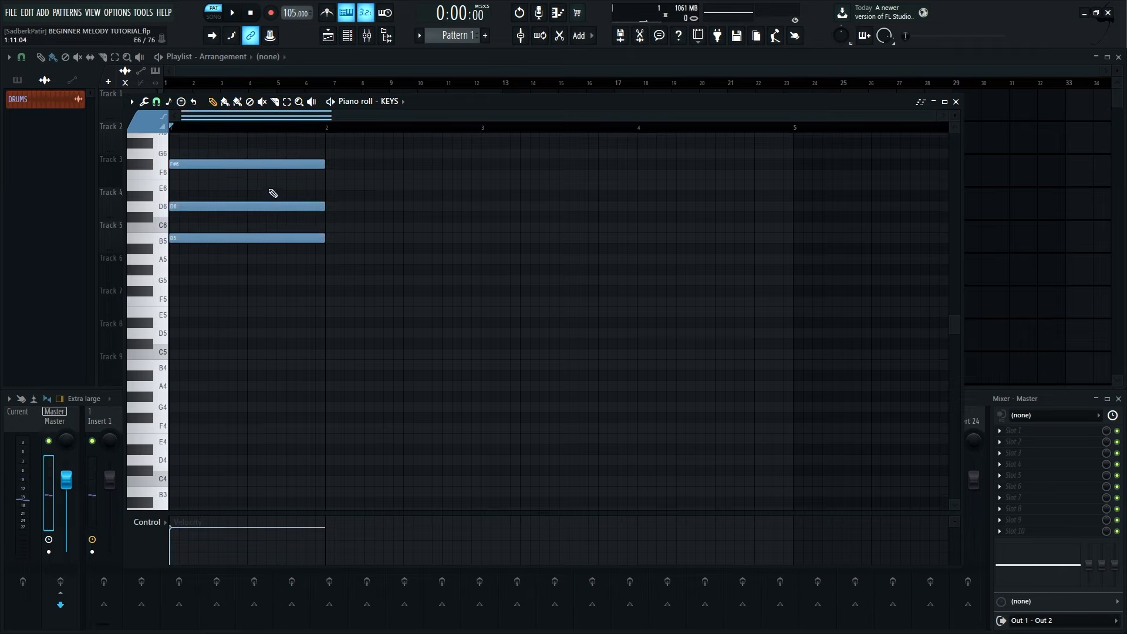
# - Transpose only the chord's top note down one octave to F#5 and play the chord back
pyautogui.moveTo(255, 190); pyautogui.dragTo(195, 141)
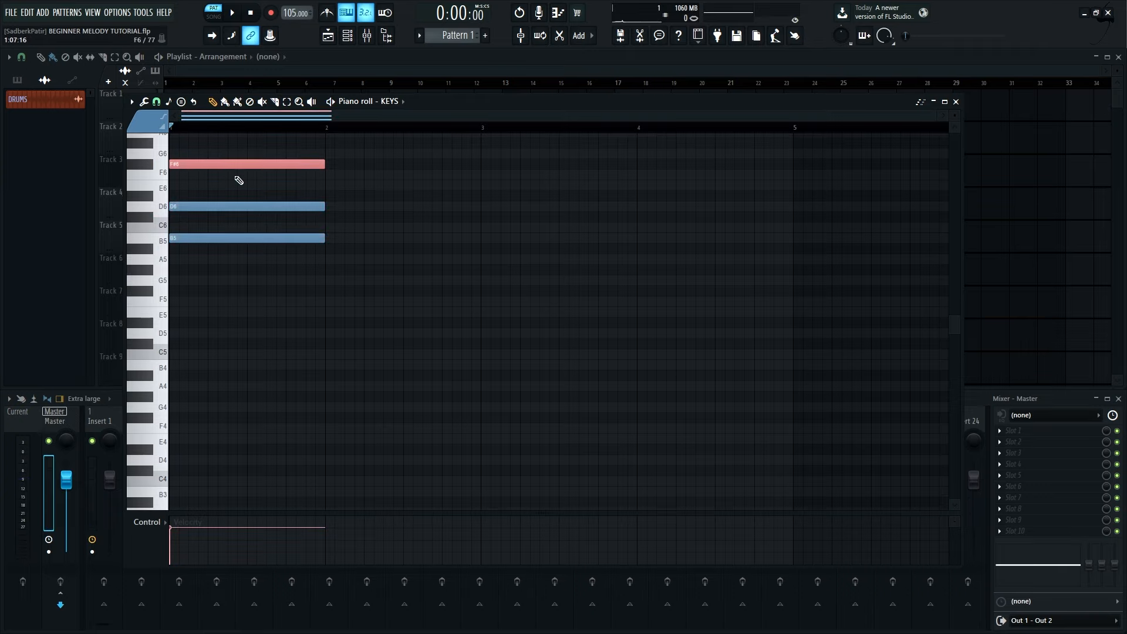
pyautogui.hotkey('ctrl', 'Down')
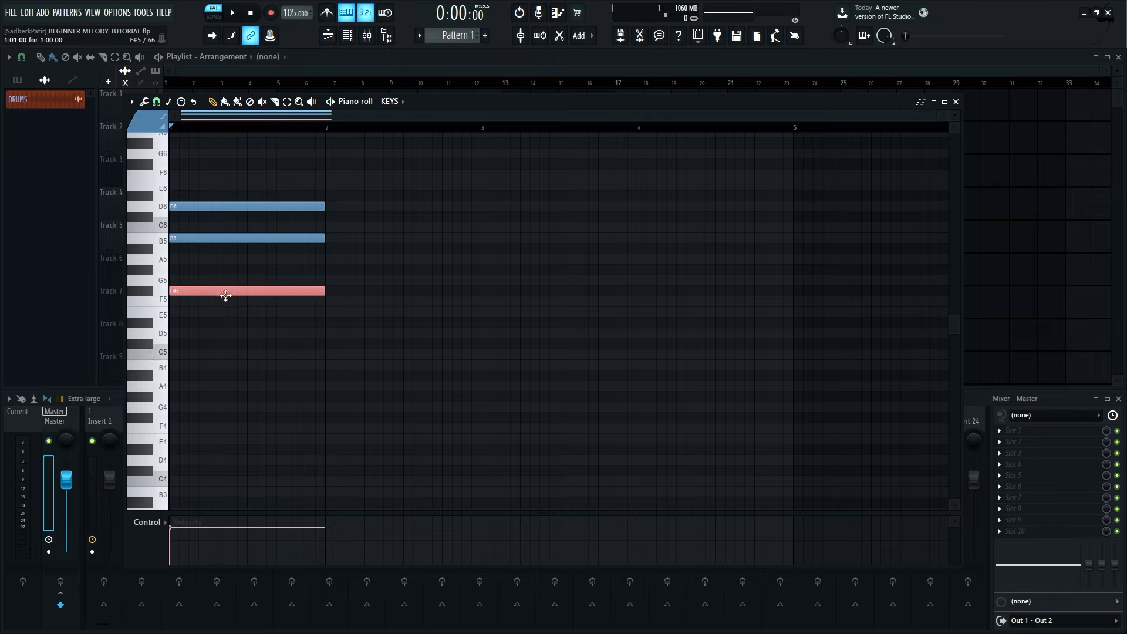
pyautogui.press('space')
pyautogui.press('space')
# - Preview the chord's B5 root, add a one-bar B4 bass note at the start of bar 1, and play the chord back
pyautogui.click(194, 239)
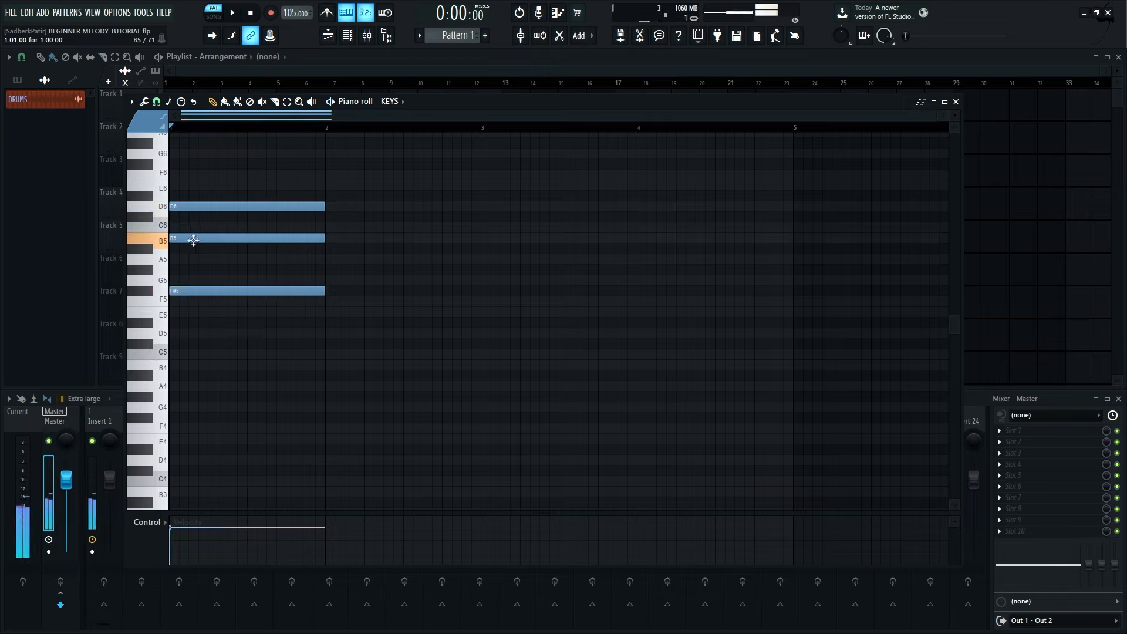
pyautogui.click(152, 247)
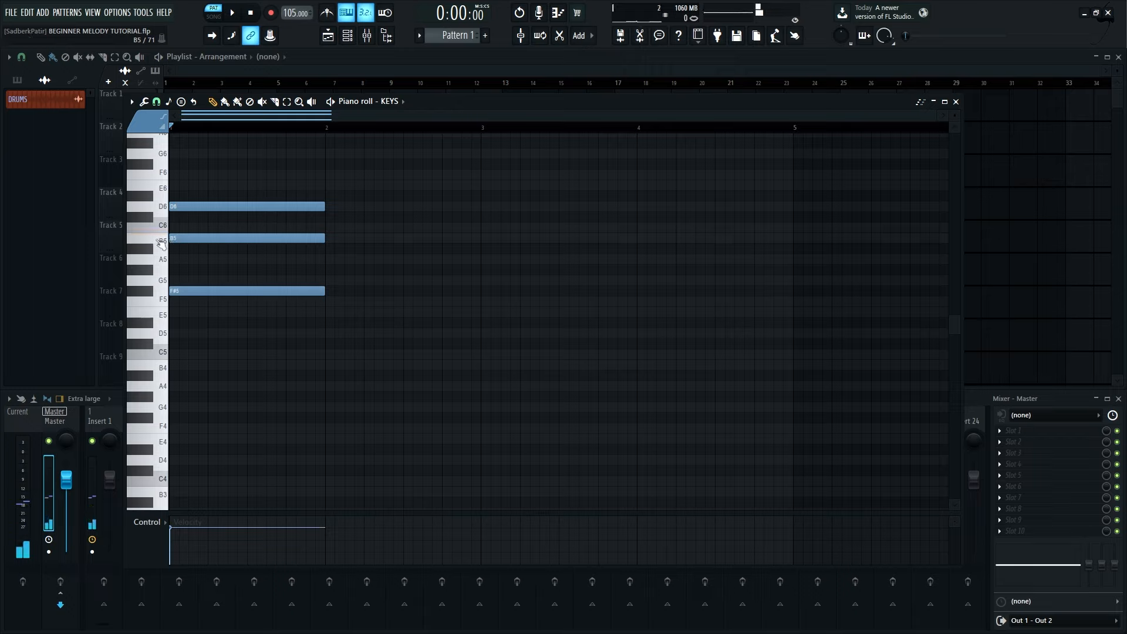
pyautogui.click(159, 241)
pyautogui.click(182, 364)
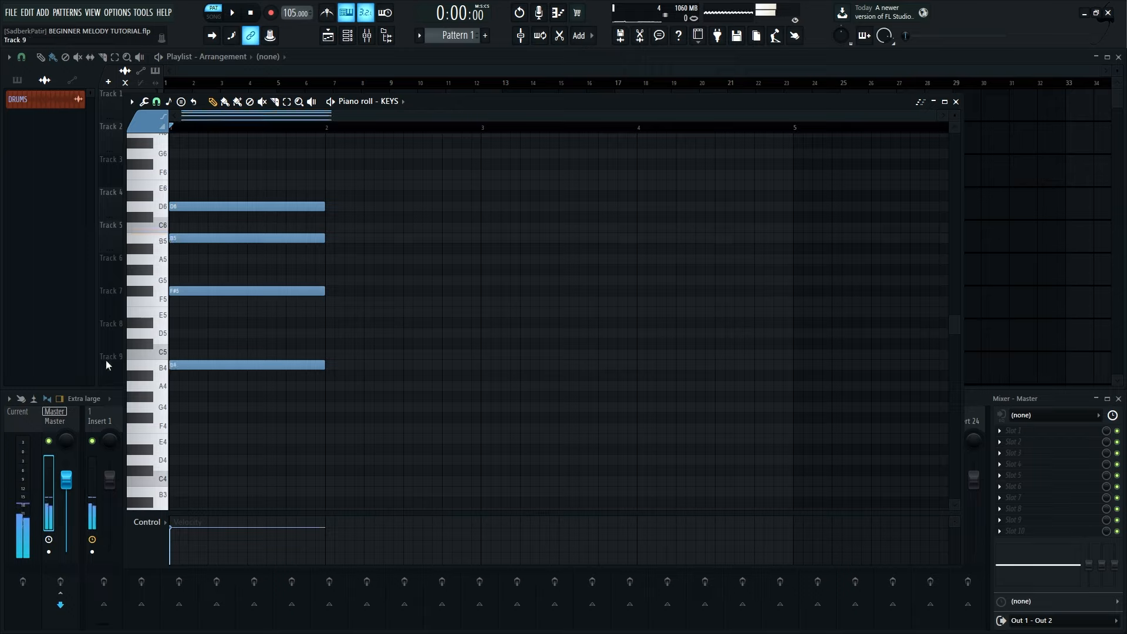
pyautogui.click(173, 364)
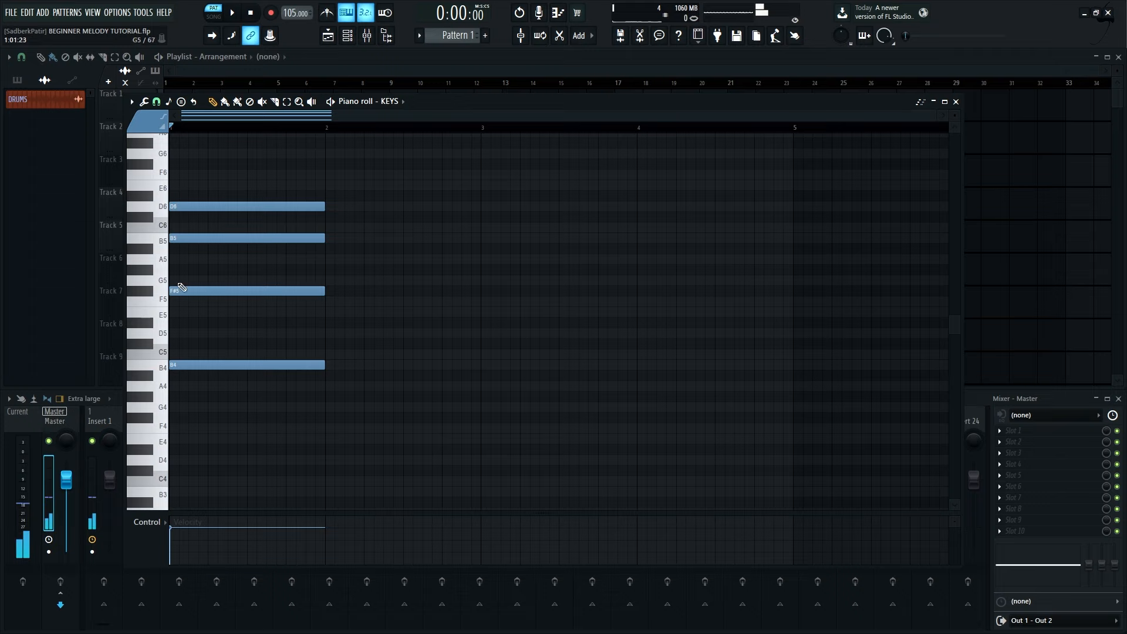
pyautogui.press('space')
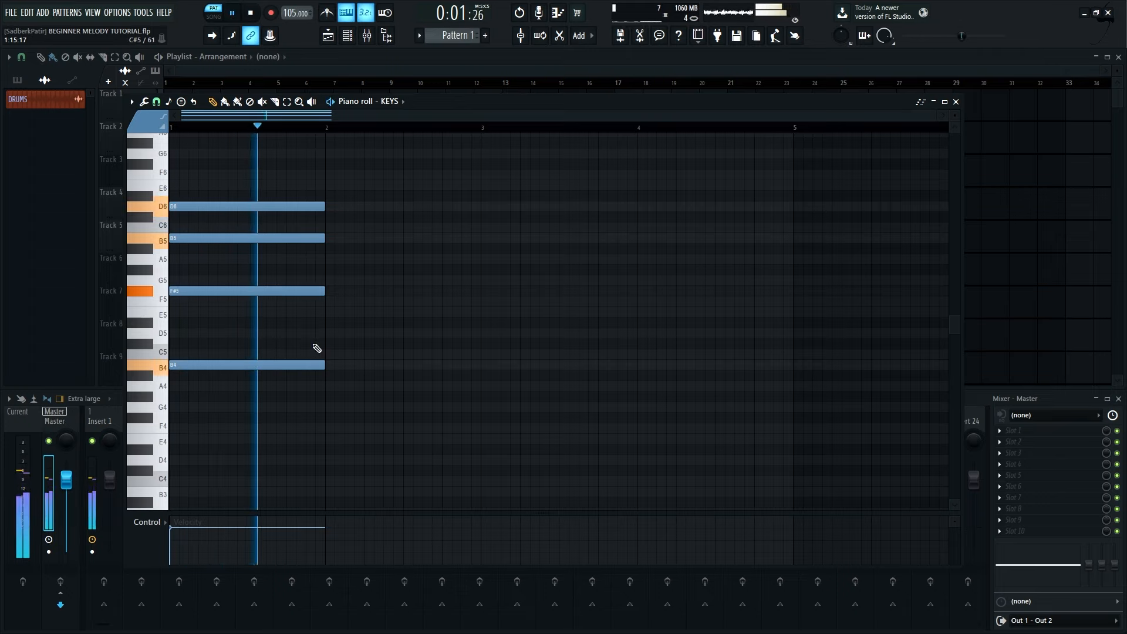
pyautogui.press('space')
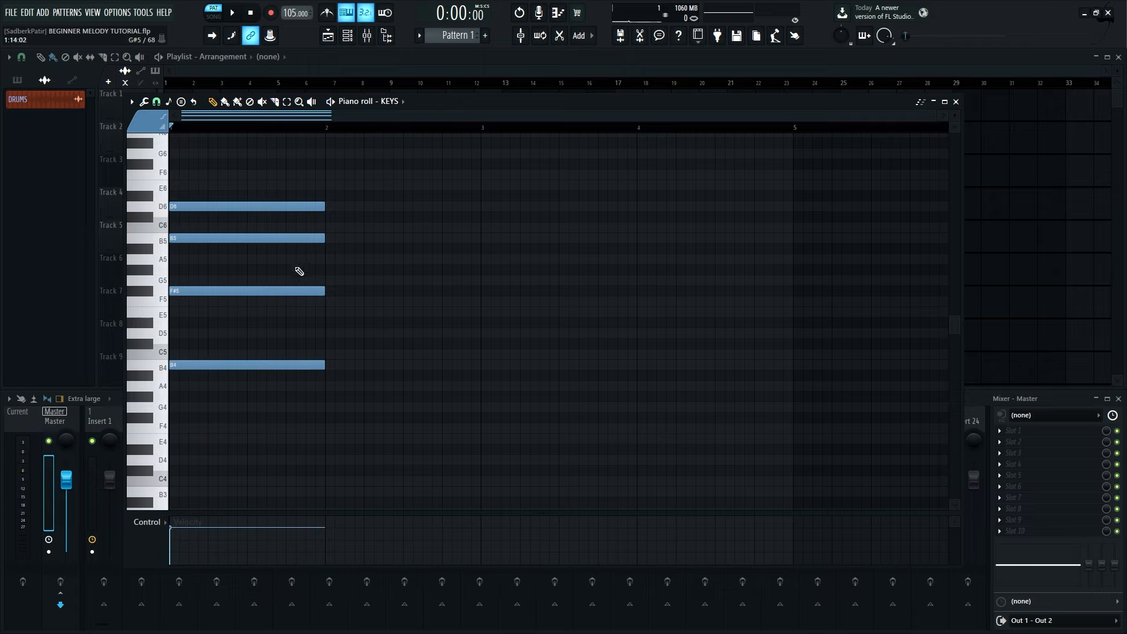
# - Stamp a one-bar Major chord rooted on D5 at the start of bar 2 and play both chords back
pyautogui.click(182, 103)
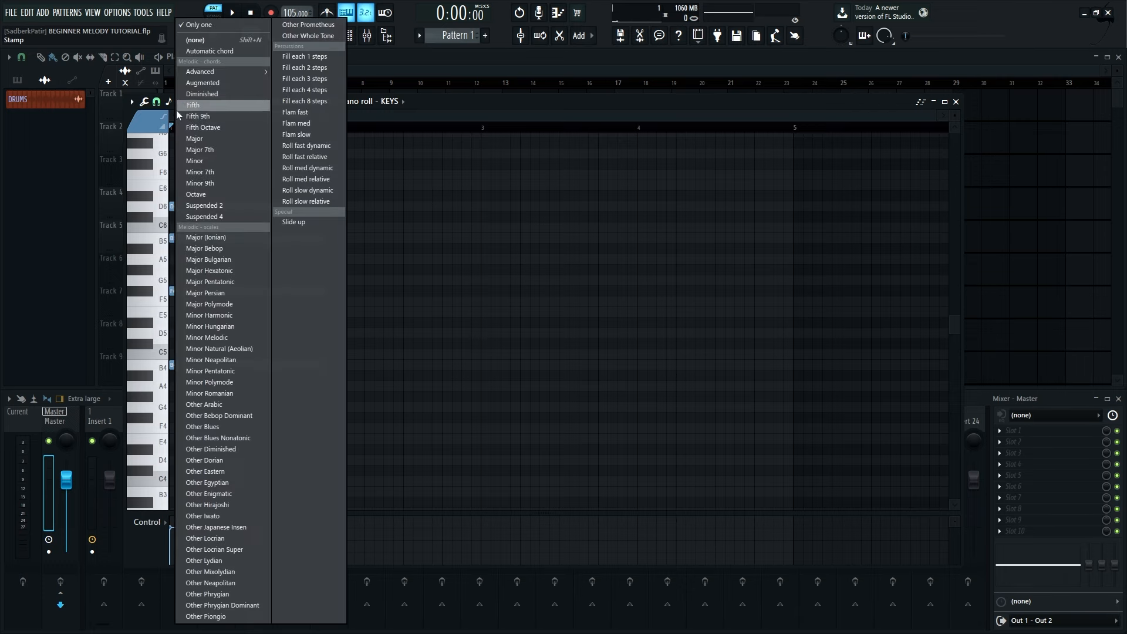
pyautogui.click(210, 139)
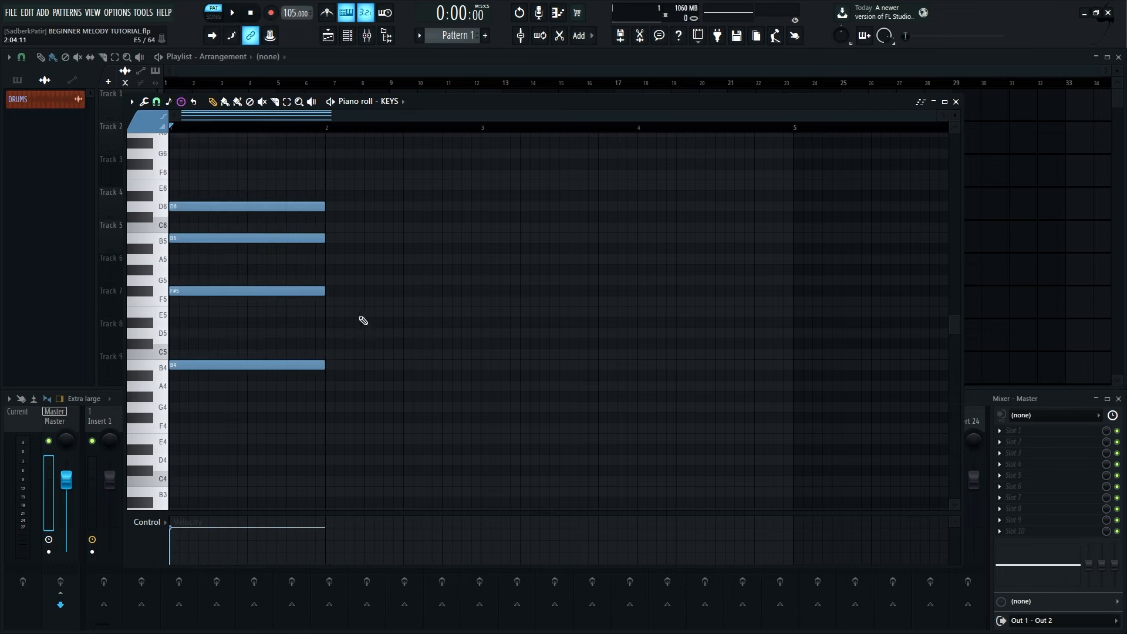
pyautogui.moveTo(339, 320); pyautogui.dragTo(364, 339)
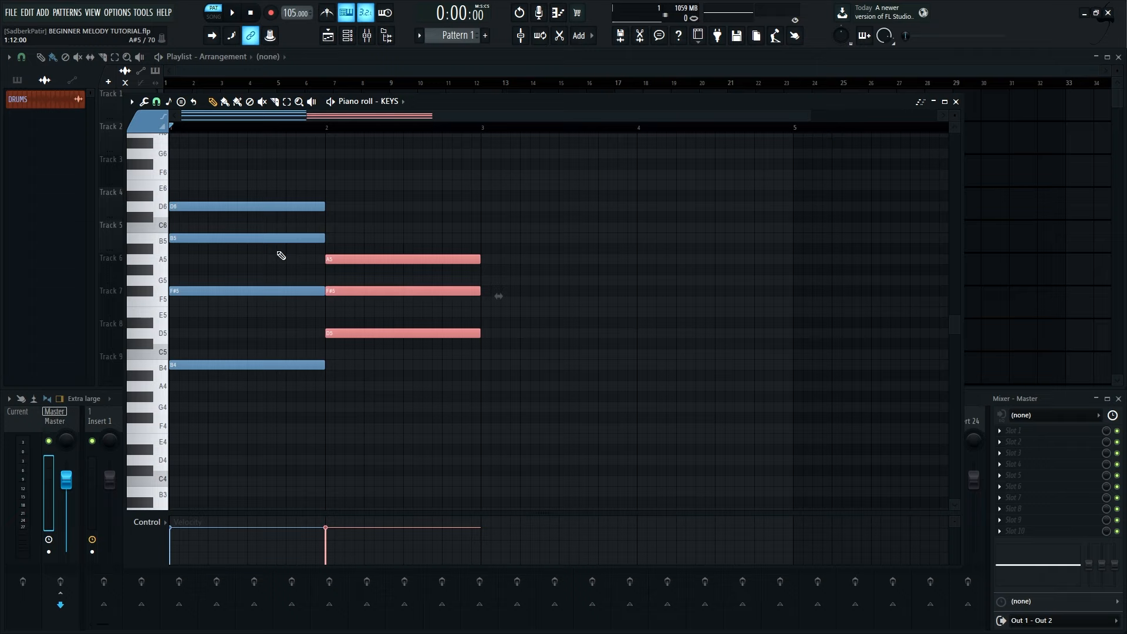
pyautogui.press('space')
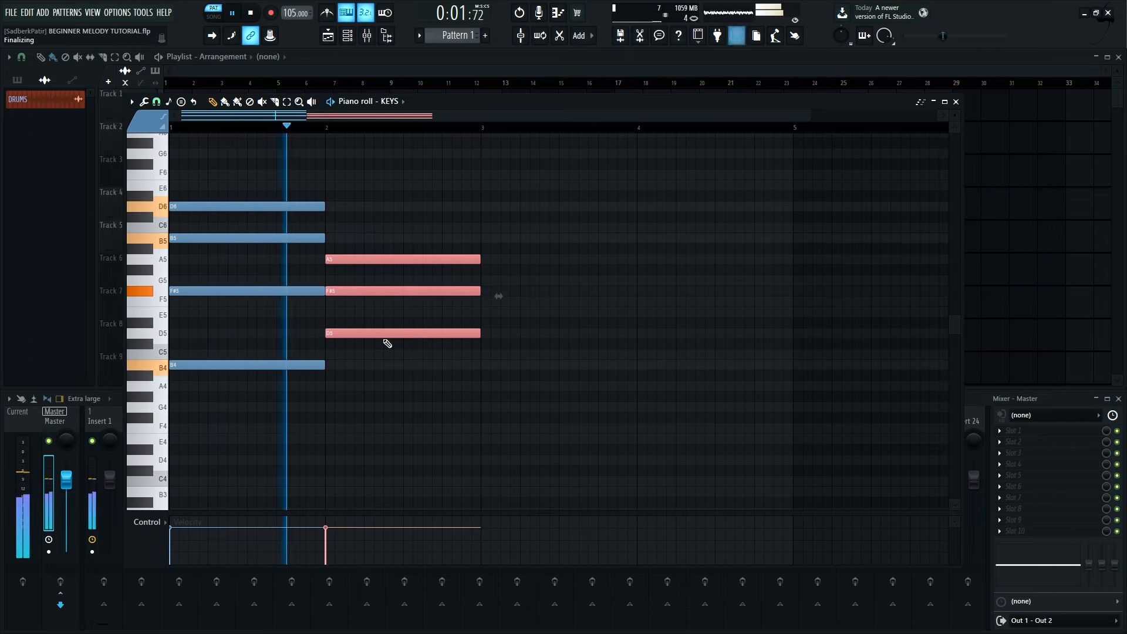
pyautogui.press('space')
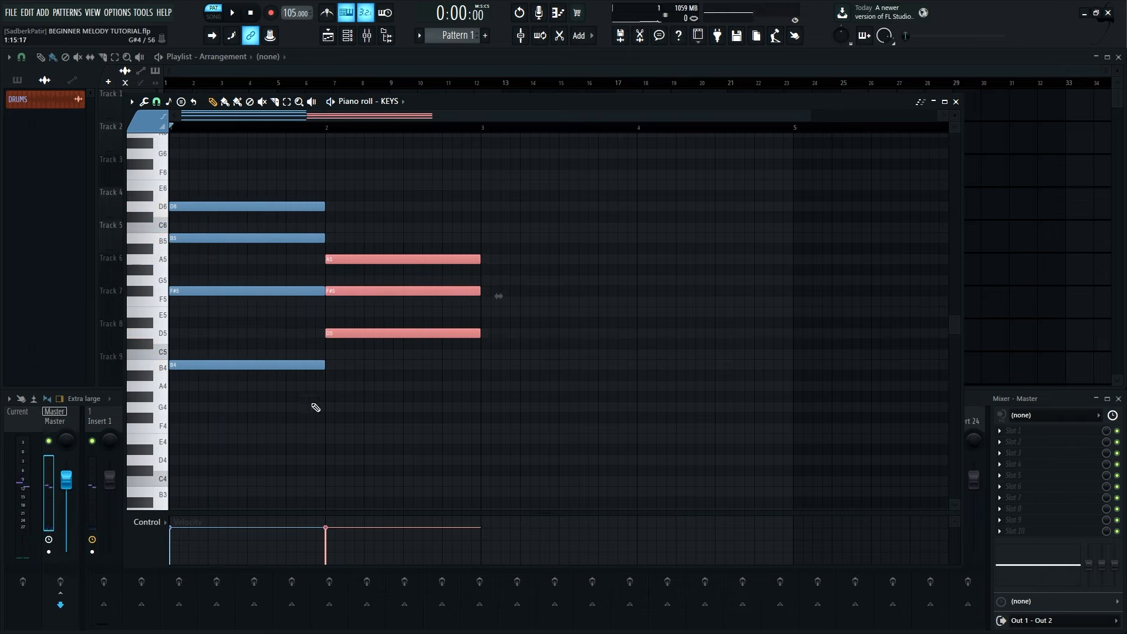
# - Add a one-bar D4 bass note under the bar 2 chord, preview the D4 and D5 keys, and play the progression
pyautogui.click(329, 461)
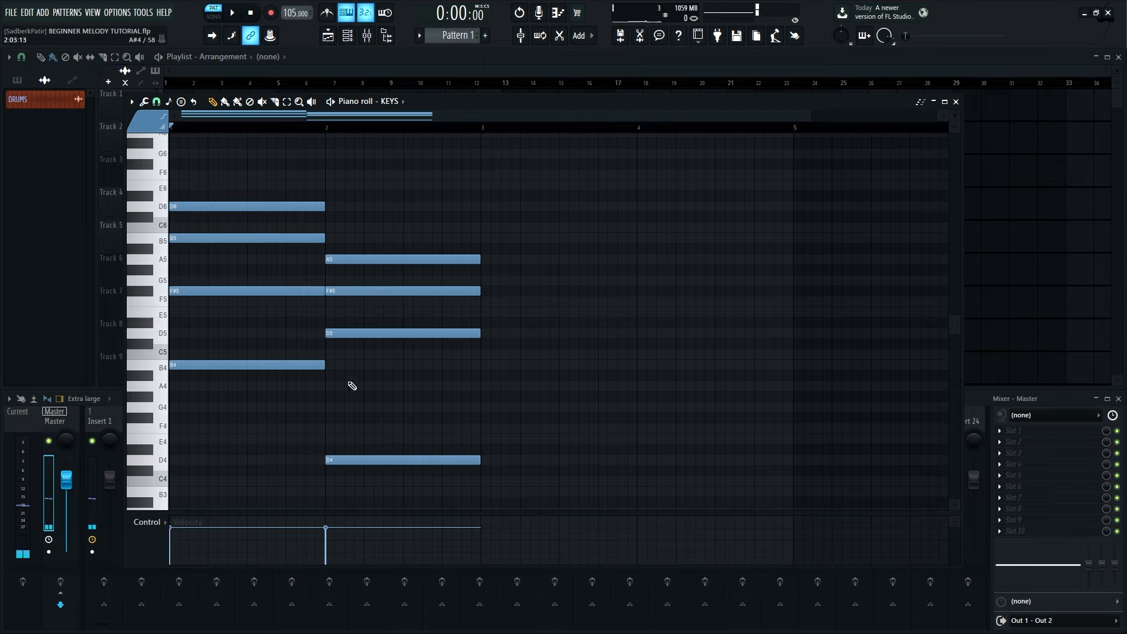
pyautogui.click(165, 460)
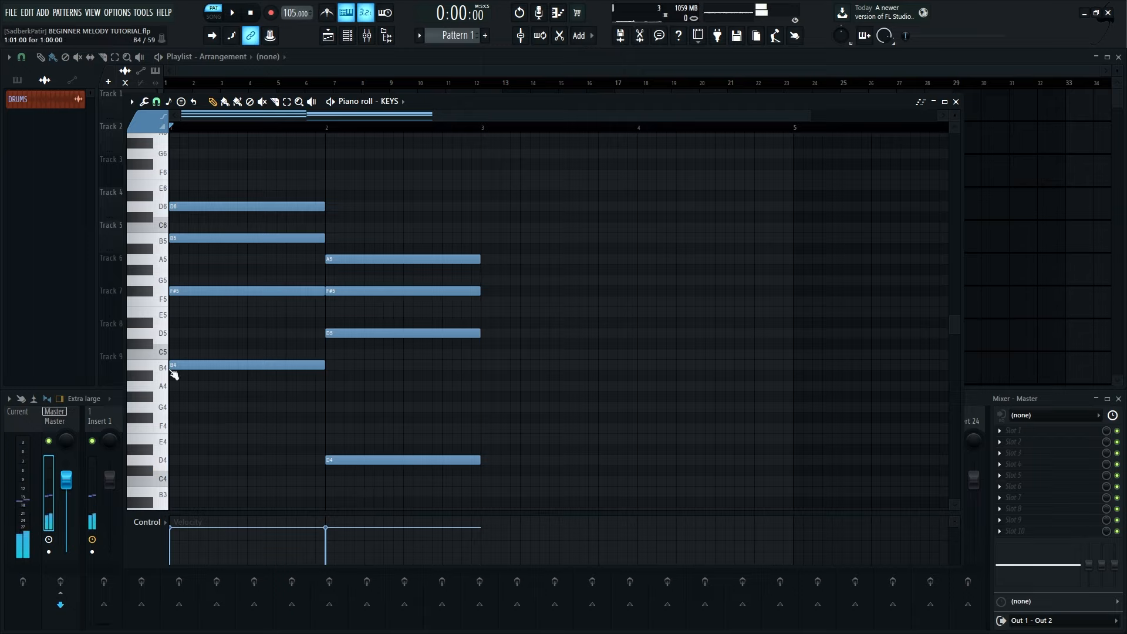
pyautogui.click(165, 338)
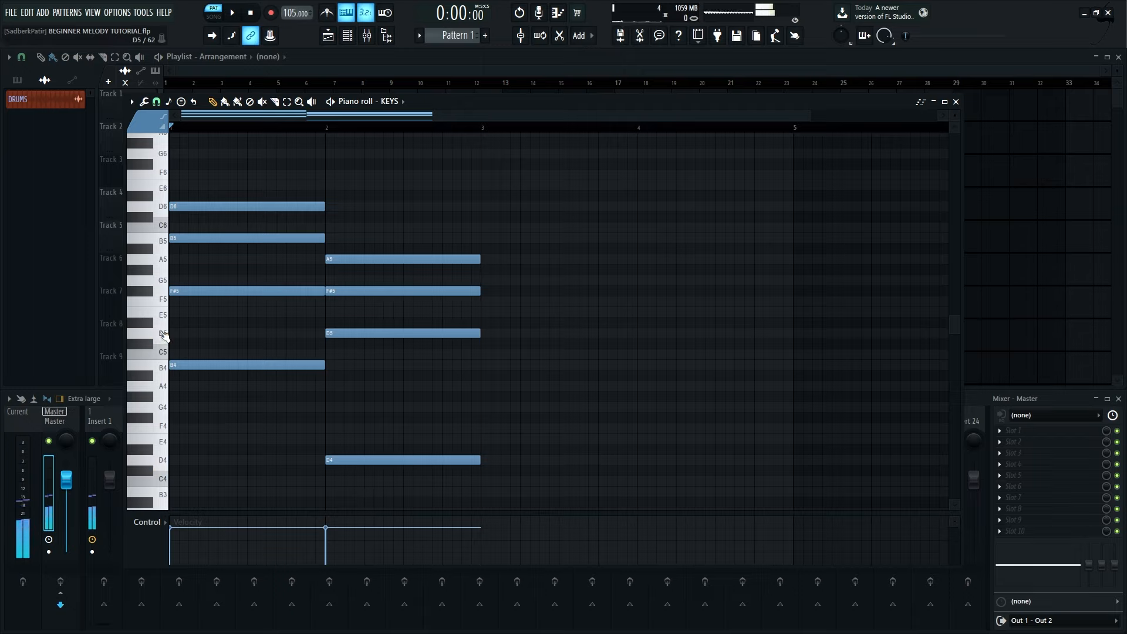
pyautogui.press('space')
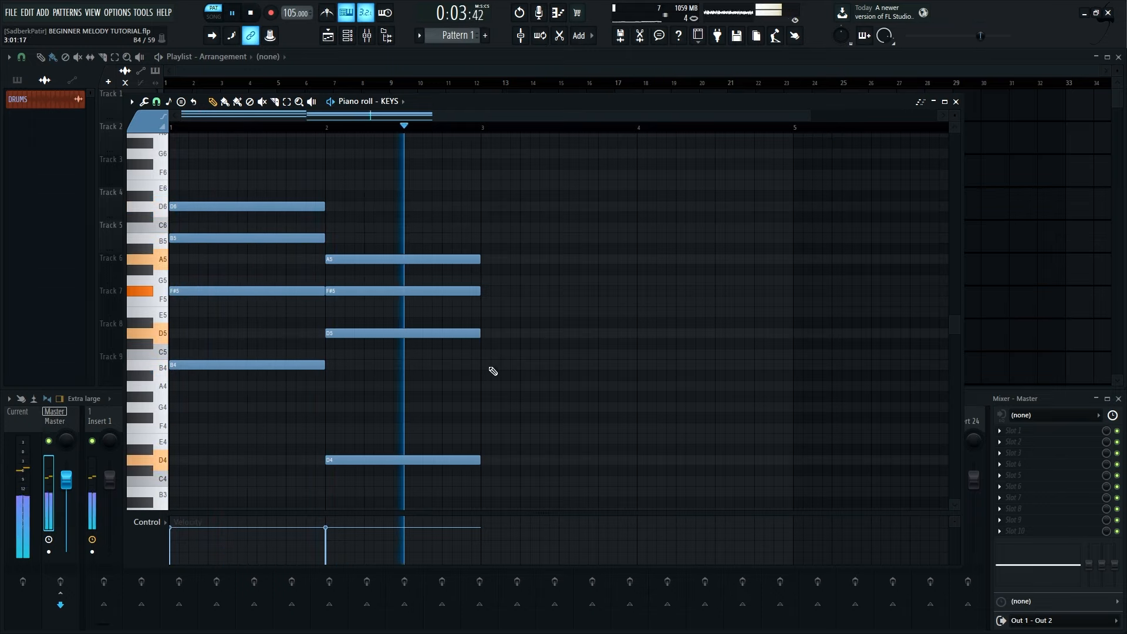
pyautogui.press('space')
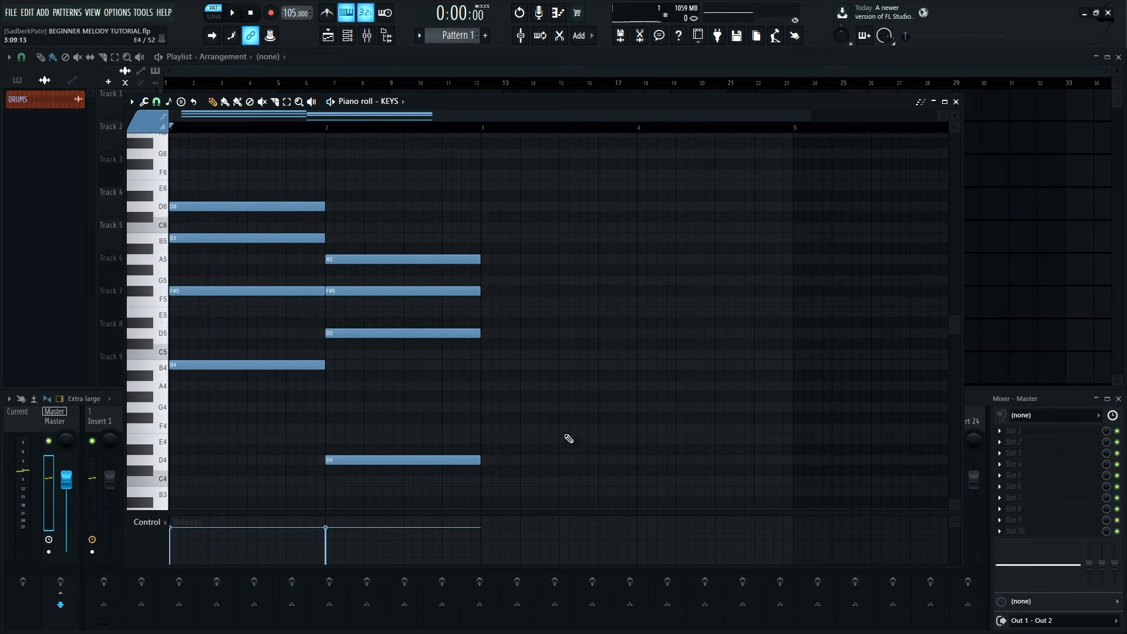
# - Stamp a one-bar Minor chord rooted on F#5 at the start of bar 3
pyautogui.click(156, 101)
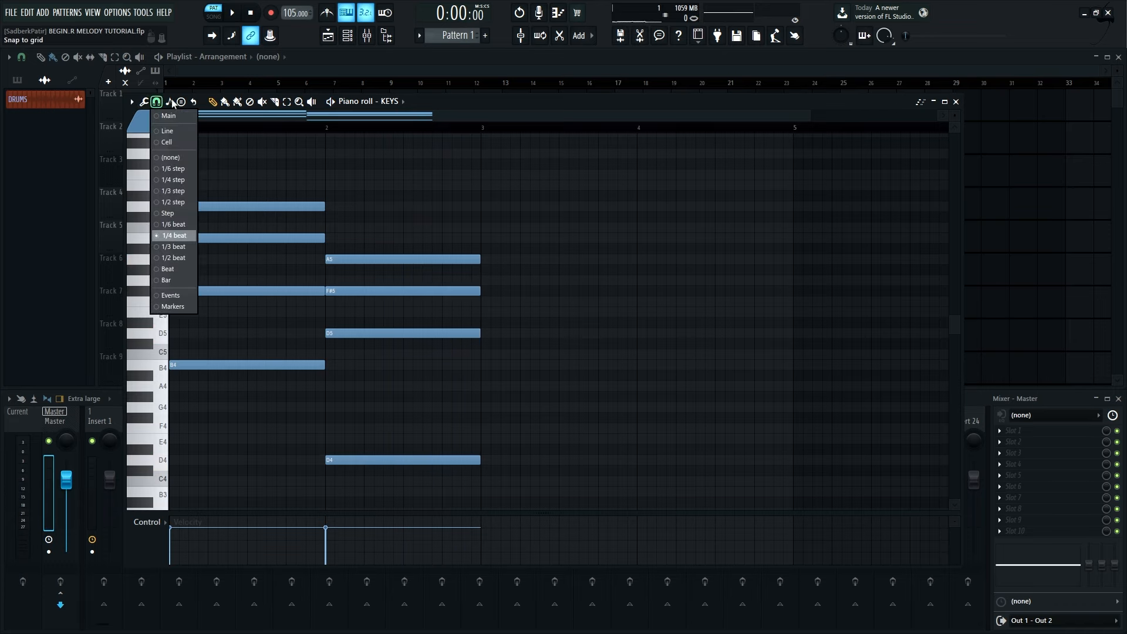
pyautogui.click(169, 102)
pyautogui.click(220, 162)
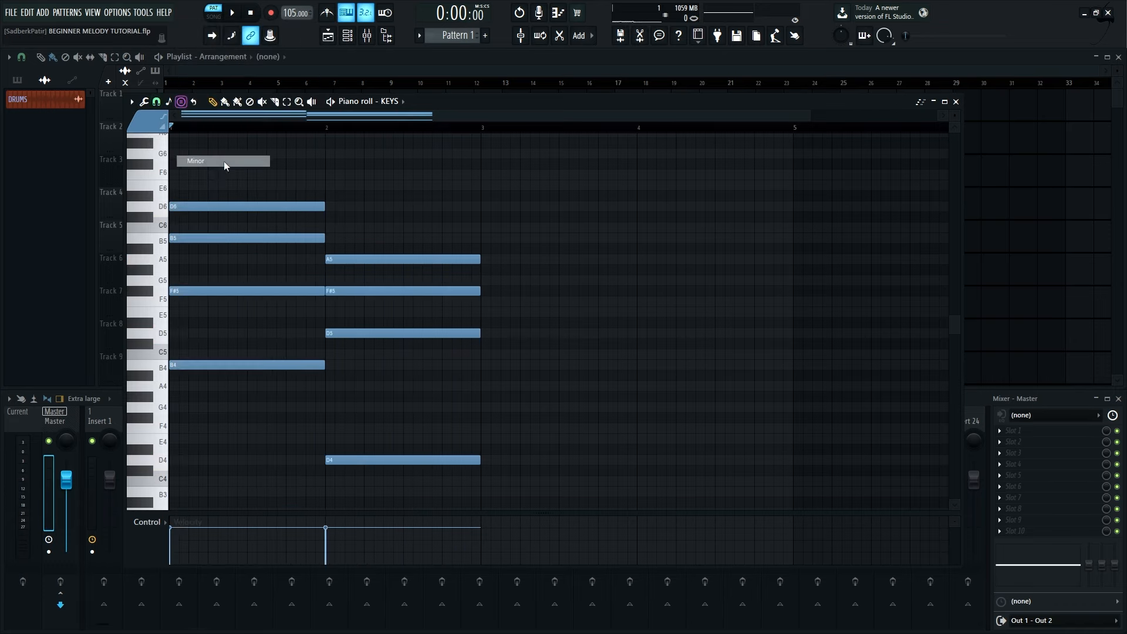
pyautogui.click(561, 291)
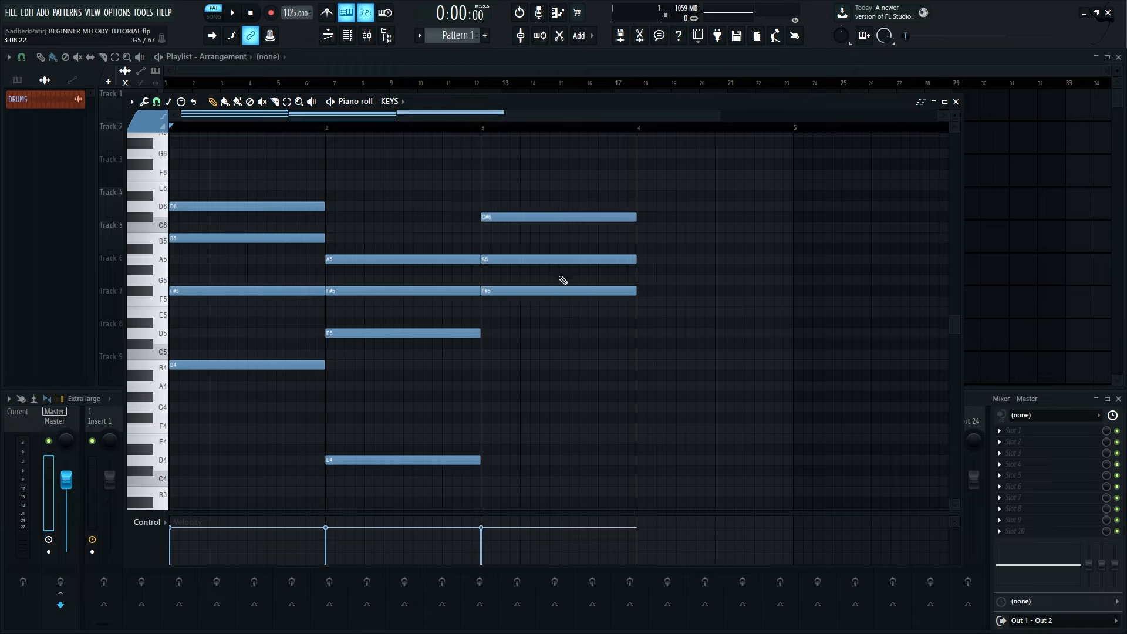
# - Raise the bar 3 chord's middle note to A#5 and play the change from the second half of bar 2
pyautogui.moveTo(533, 257); pyautogui.dragTo(534, 246)
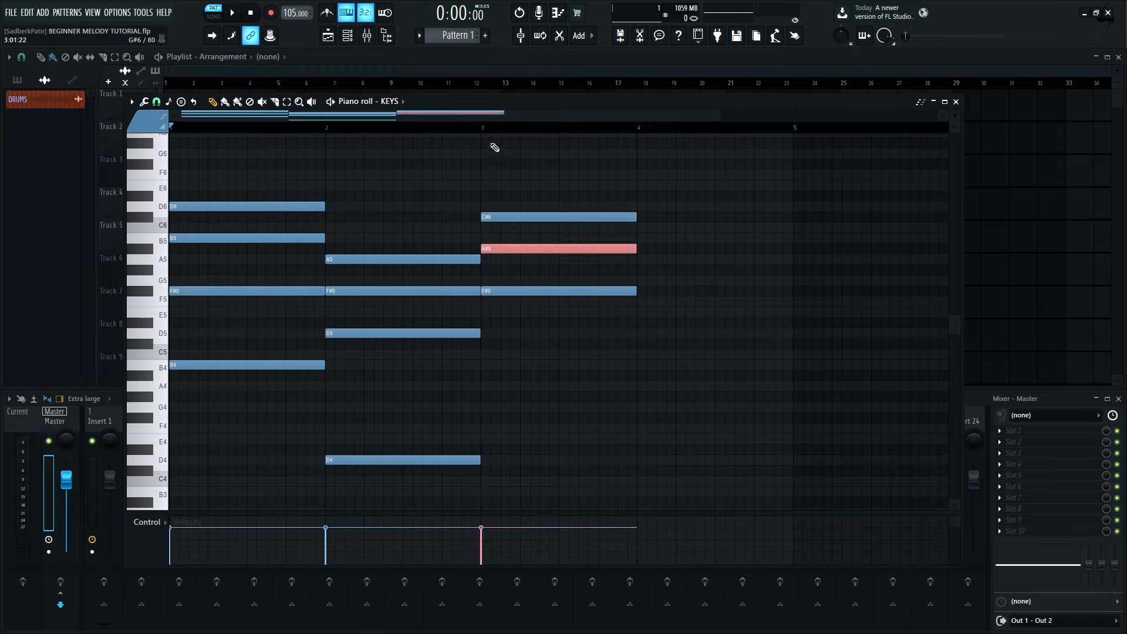
pyautogui.moveTo(482, 130); pyautogui.dragTo(428, 131)
pyautogui.press('space')
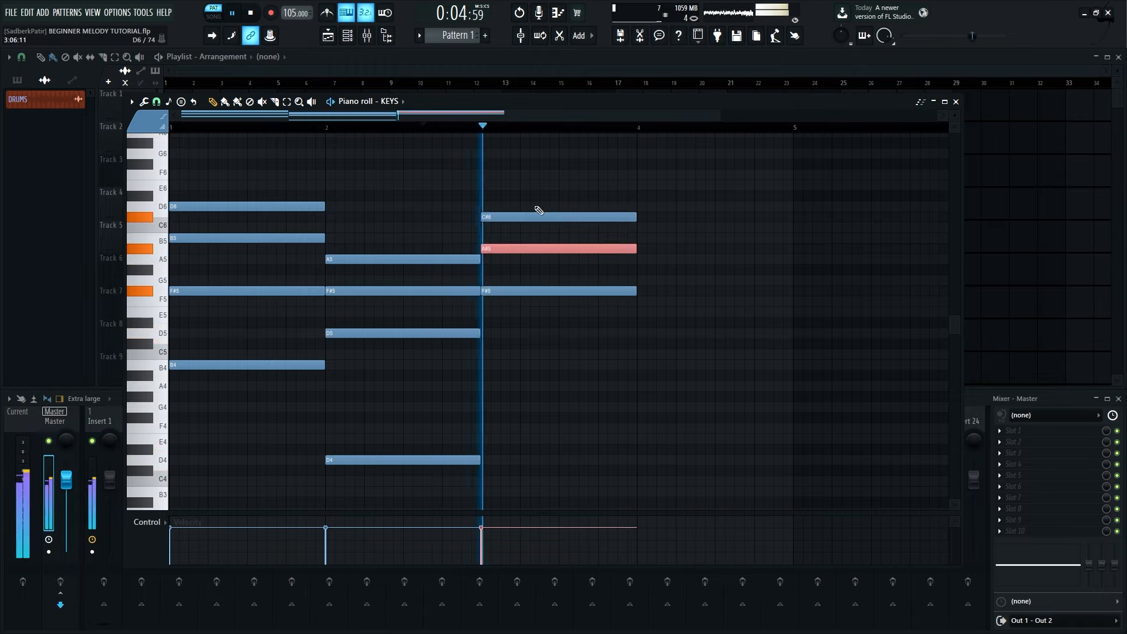
pyautogui.press('space')
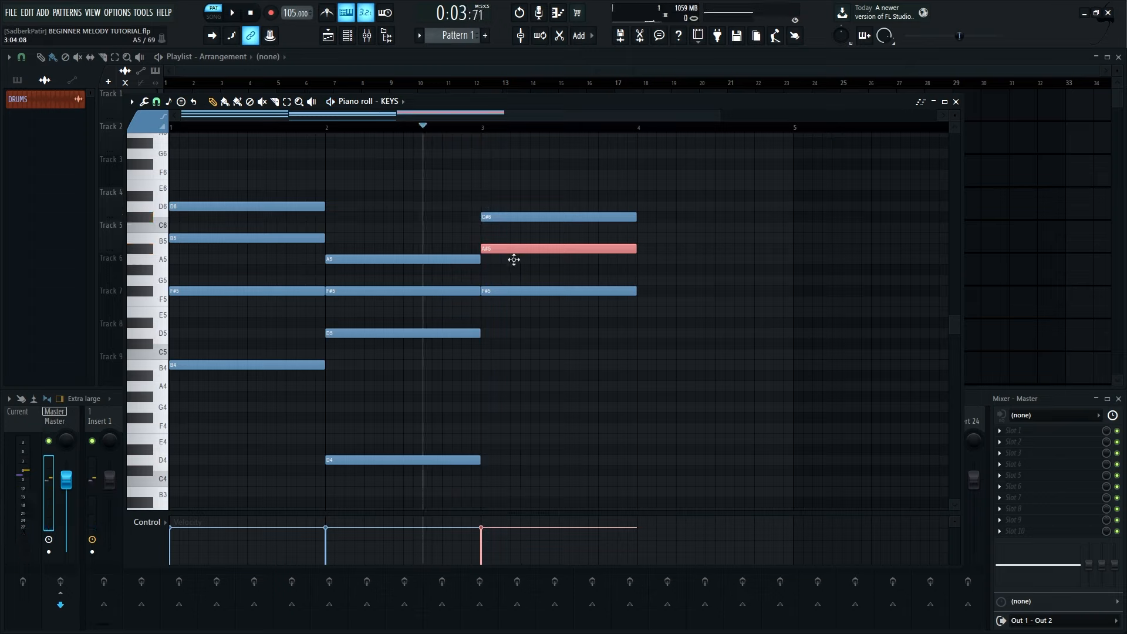
# - Compare the minor and major versions of the bar 3 chord by playback, and return its middle note to A5
pyautogui.press('space')
pyautogui.moveTo(513, 260); pyautogui.dragTo(531, 245)
pyautogui.press('space')
pyautogui.press('space')
pyautogui.press('space')
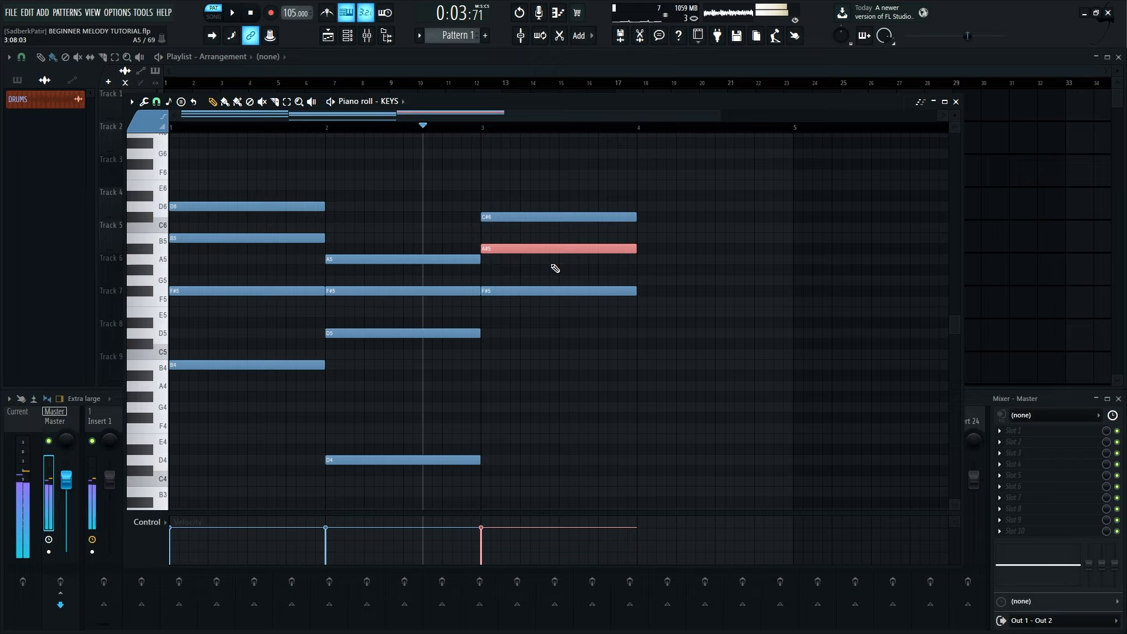
pyautogui.moveTo(534, 249); pyautogui.dragTo(535, 261)
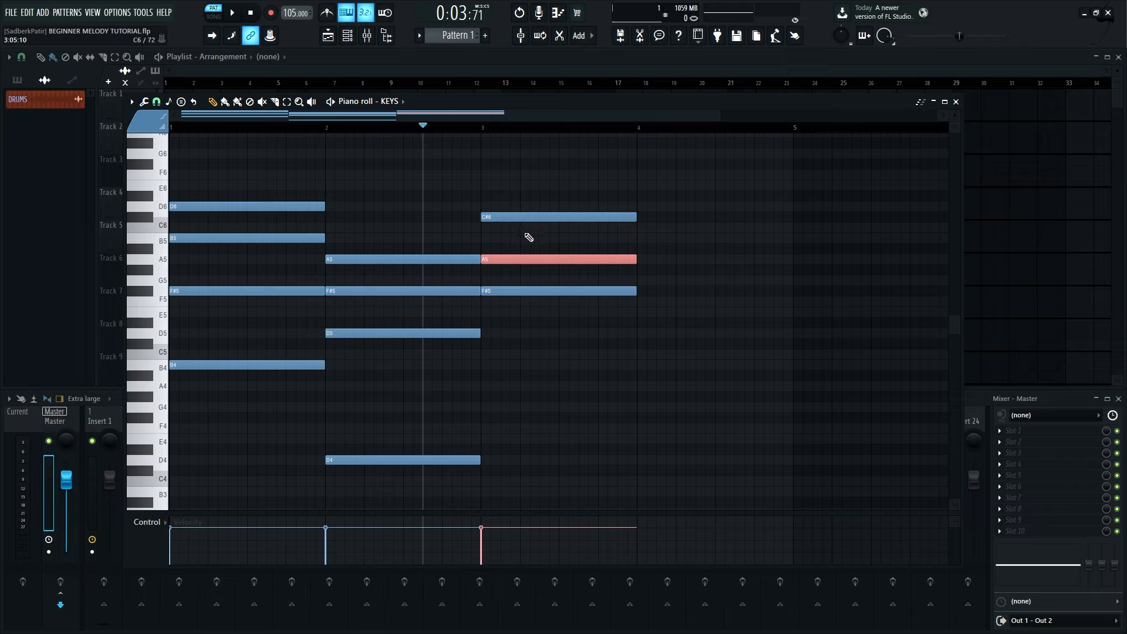
# - Add a one-bar F#4 bass note under the bar 3 chord and play the change into bar 3
pyautogui.press('space')
pyautogui.press('space')
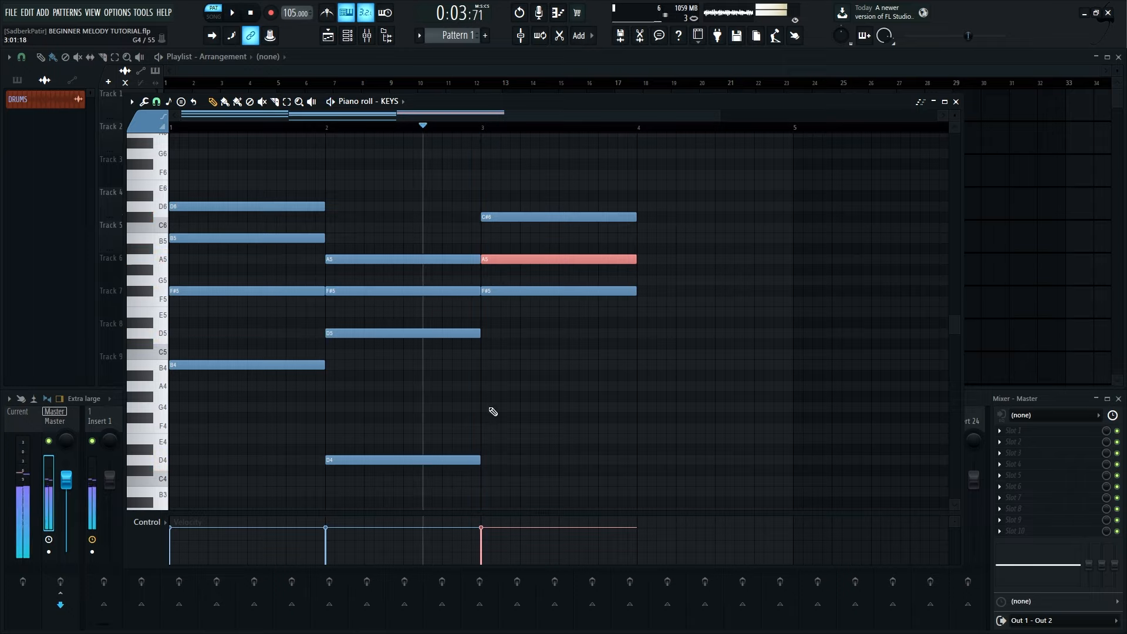
pyautogui.click(481, 425)
pyautogui.moveTo(526, 431); pyautogui.dragTo(526, 420)
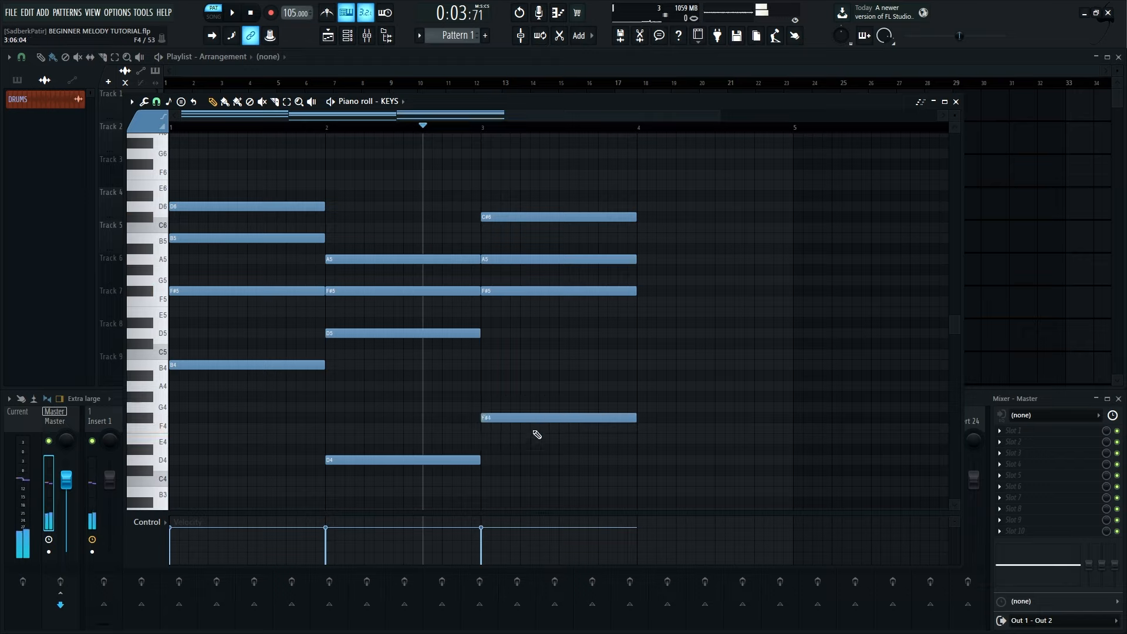
pyautogui.moveTo(565, 337); pyautogui.dragTo(519, 277)
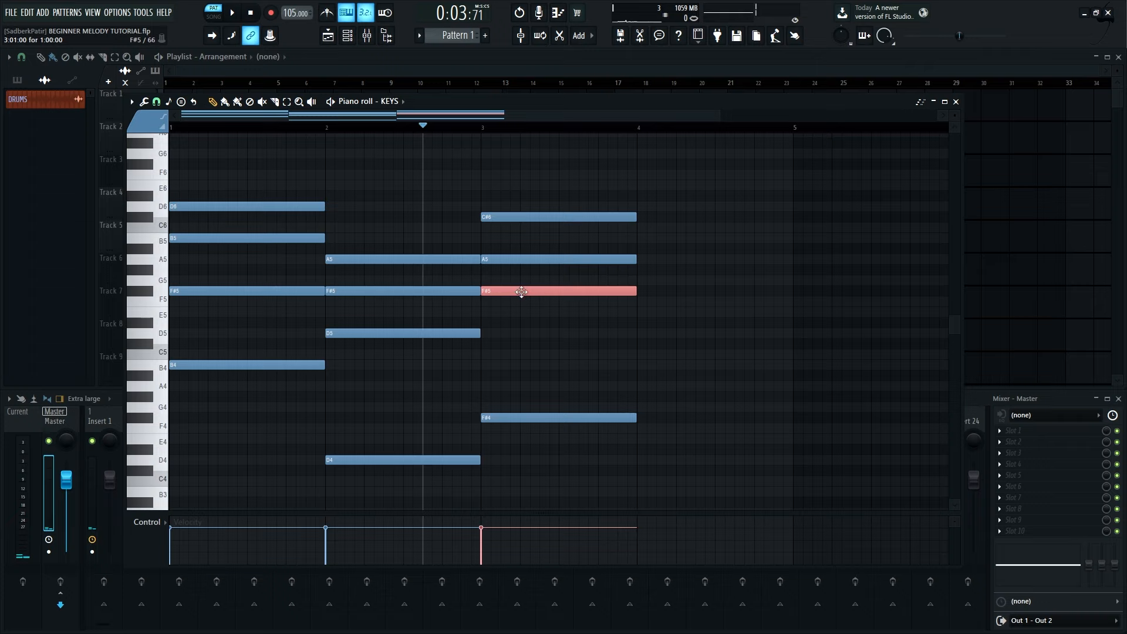
pyautogui.press('space')
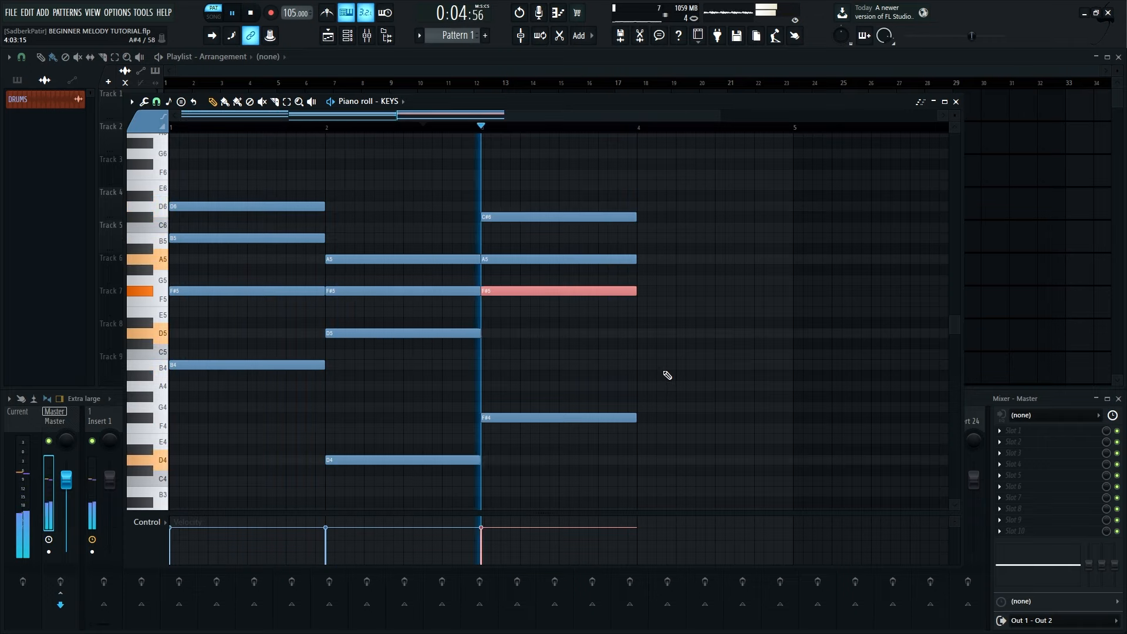
pyautogui.press('space')
# - Build a one-bar chord of E5, G#5 and B5 in bar 4 with an E4 bass note, and play the progression
pyautogui.click(637, 332)
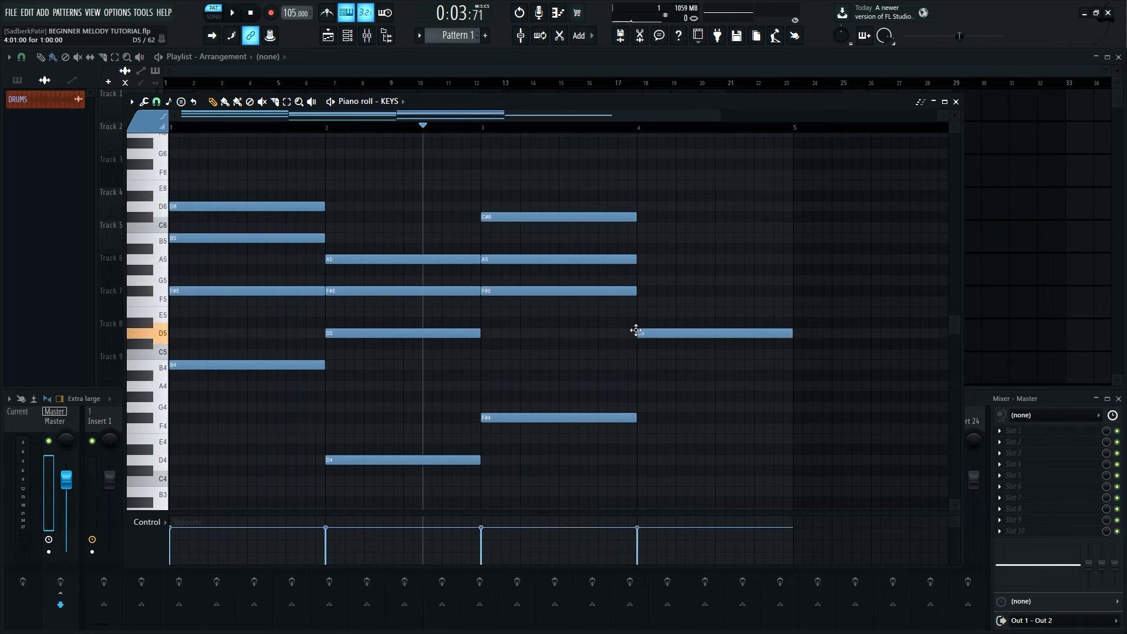
pyautogui.moveTo(685, 333); pyautogui.dragTo(685, 312)
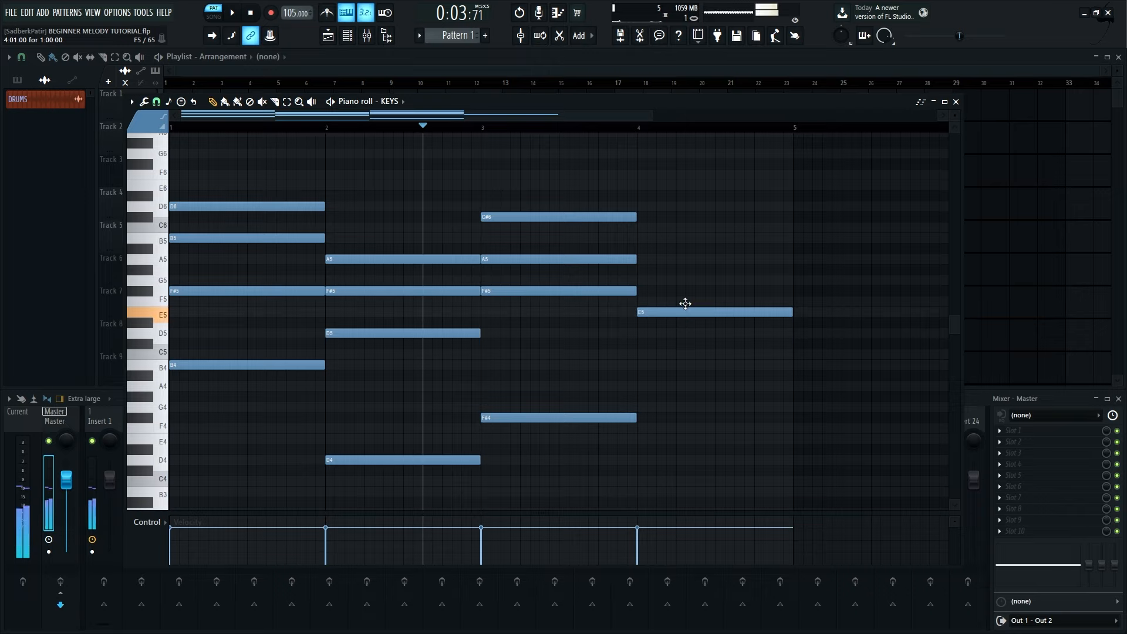
pyautogui.click(666, 270)
pyautogui.click(646, 241)
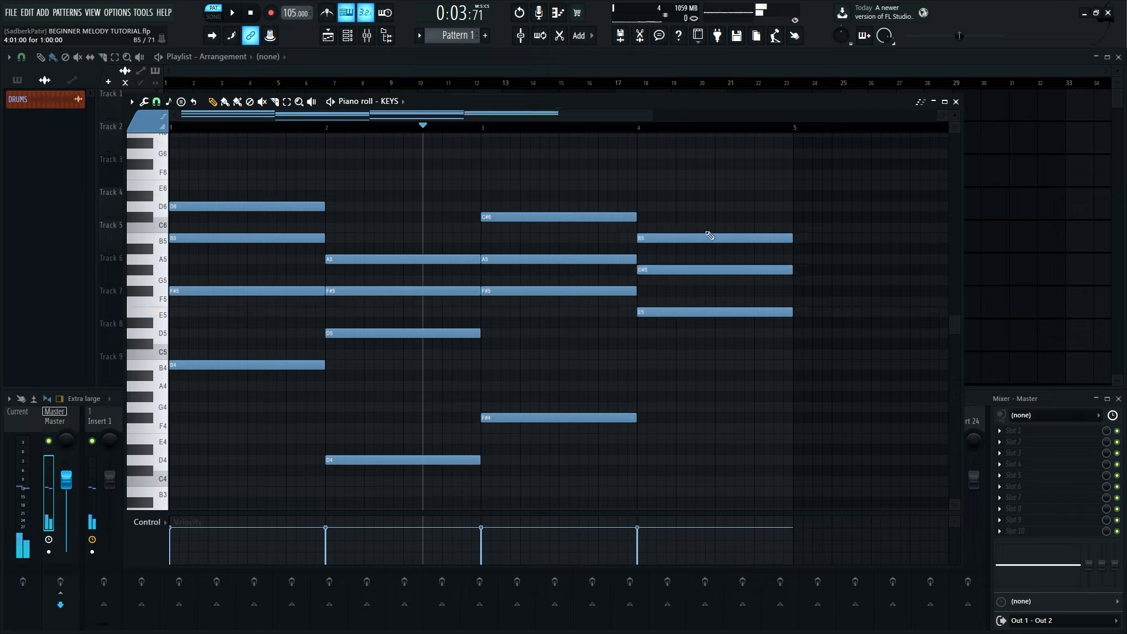
pyautogui.press('space')
pyautogui.moveTo(656, 310); pyautogui.dragTo(651, 438)
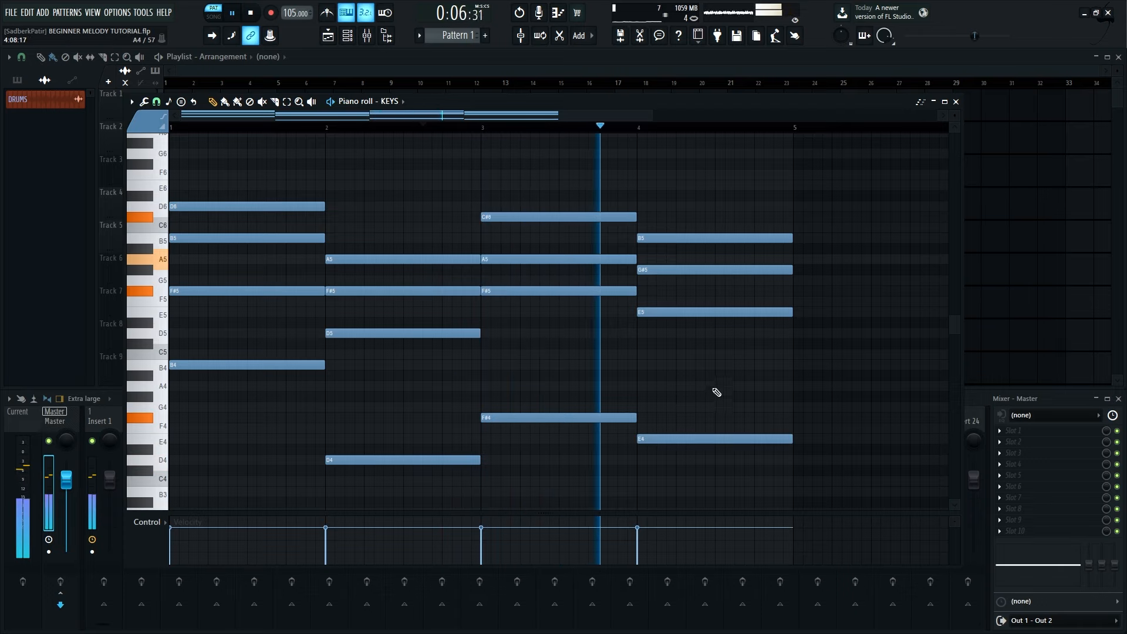
pyautogui.press('space')
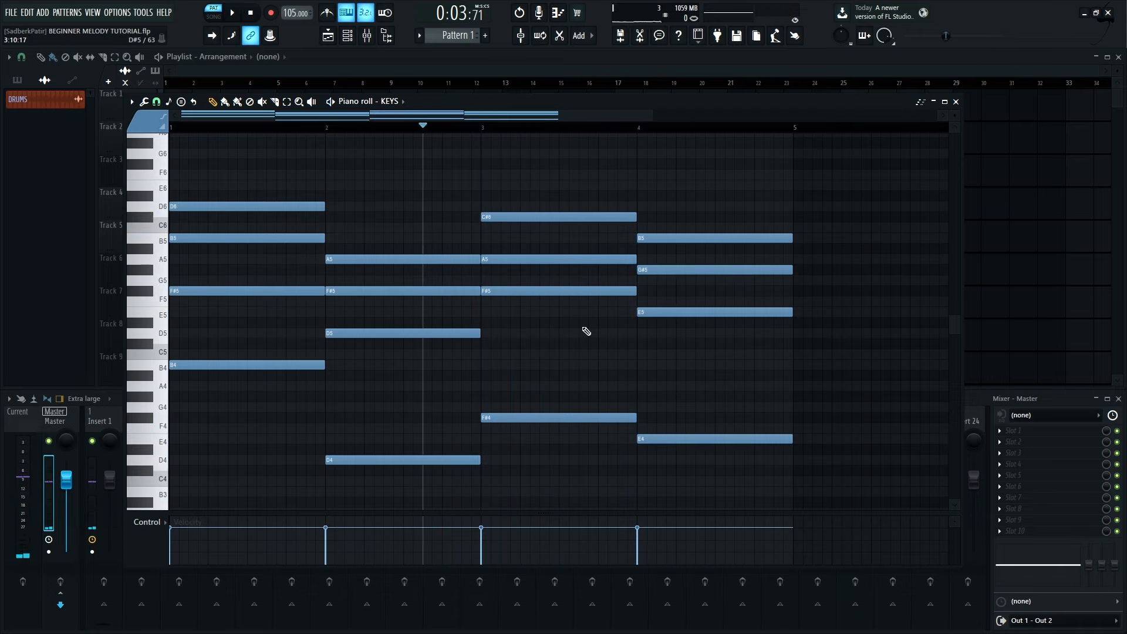
# - Play the progression from the start and lower the Insert 1 mixer volume to about -4.9 dB
pyautogui.moveTo(292, 127); pyautogui.dragTo(105, 122)
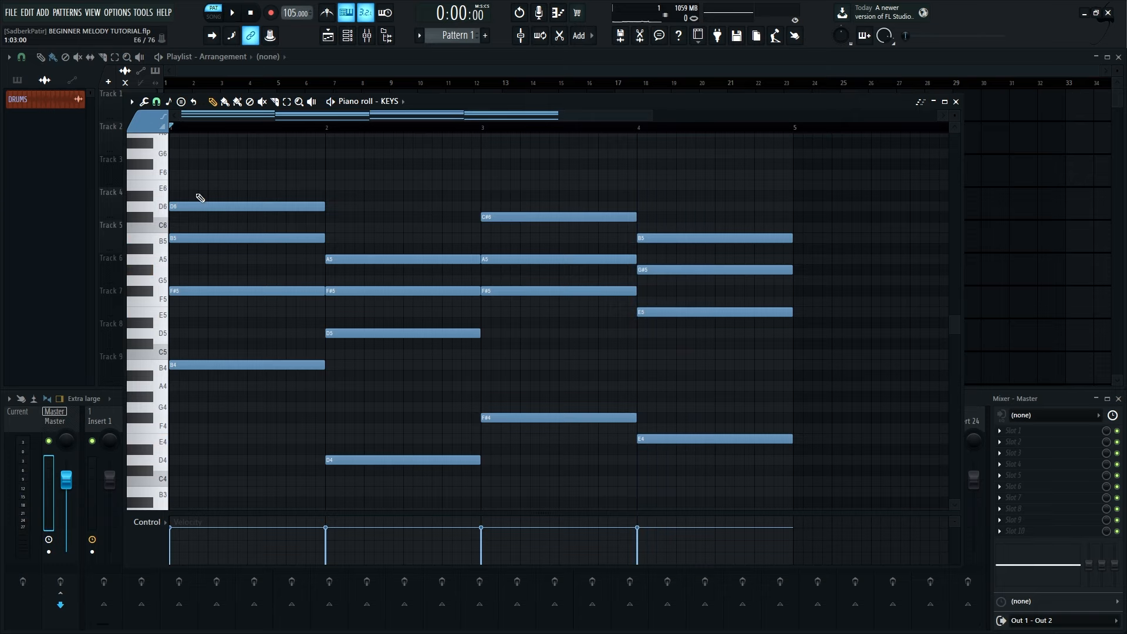
pyautogui.press('space')
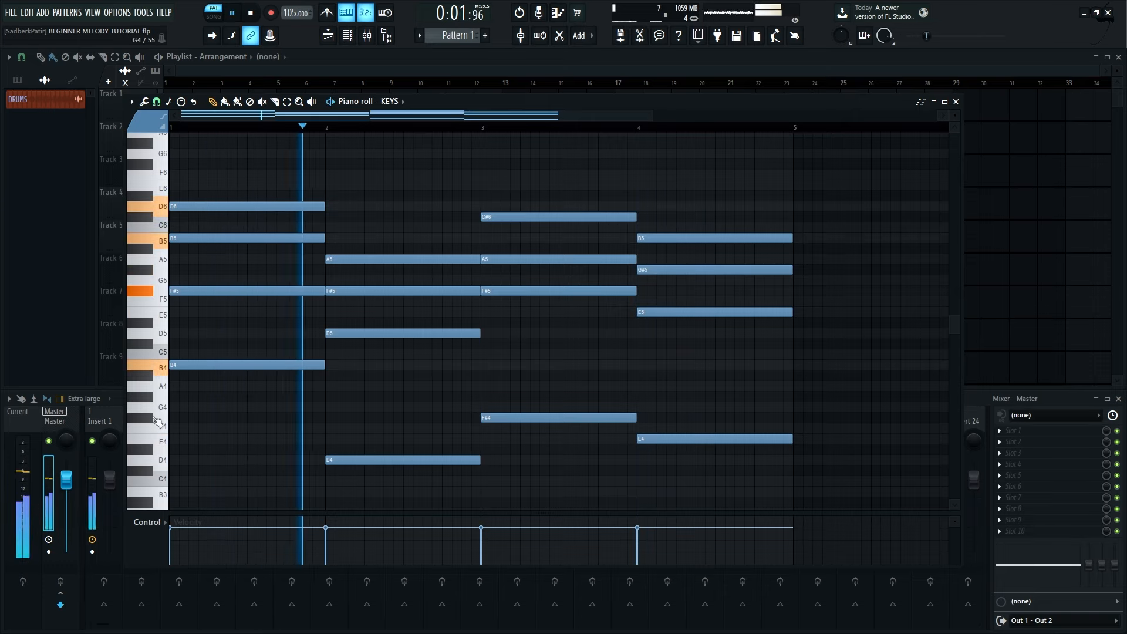
pyautogui.moveTo(114, 478); pyautogui.dragTo(114, 493)
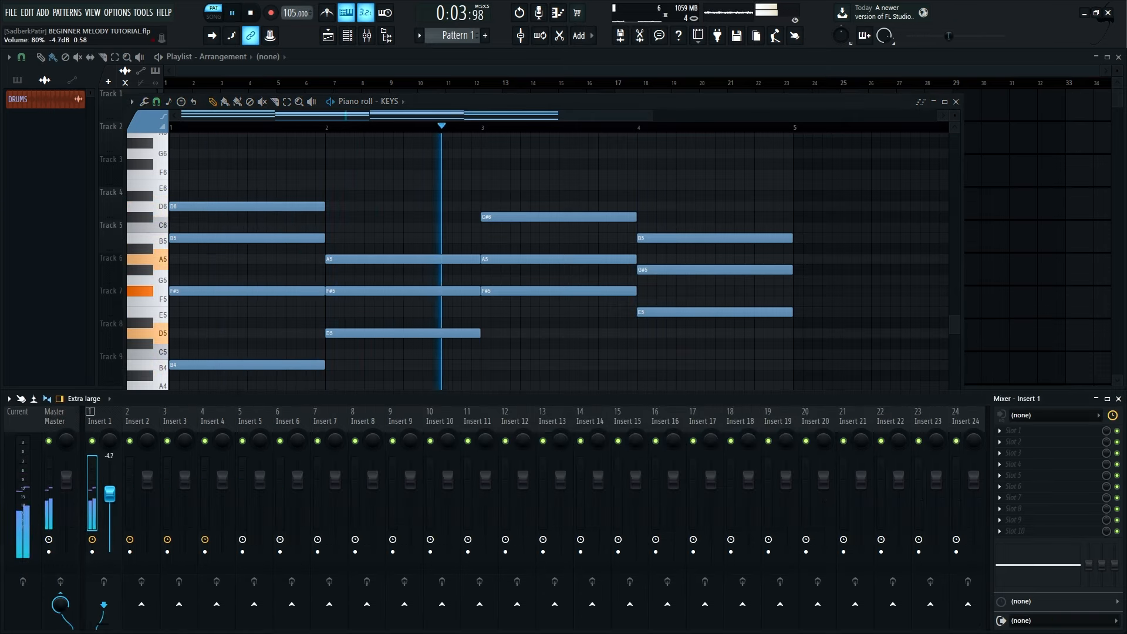
pyautogui.rightClick(670, 188)
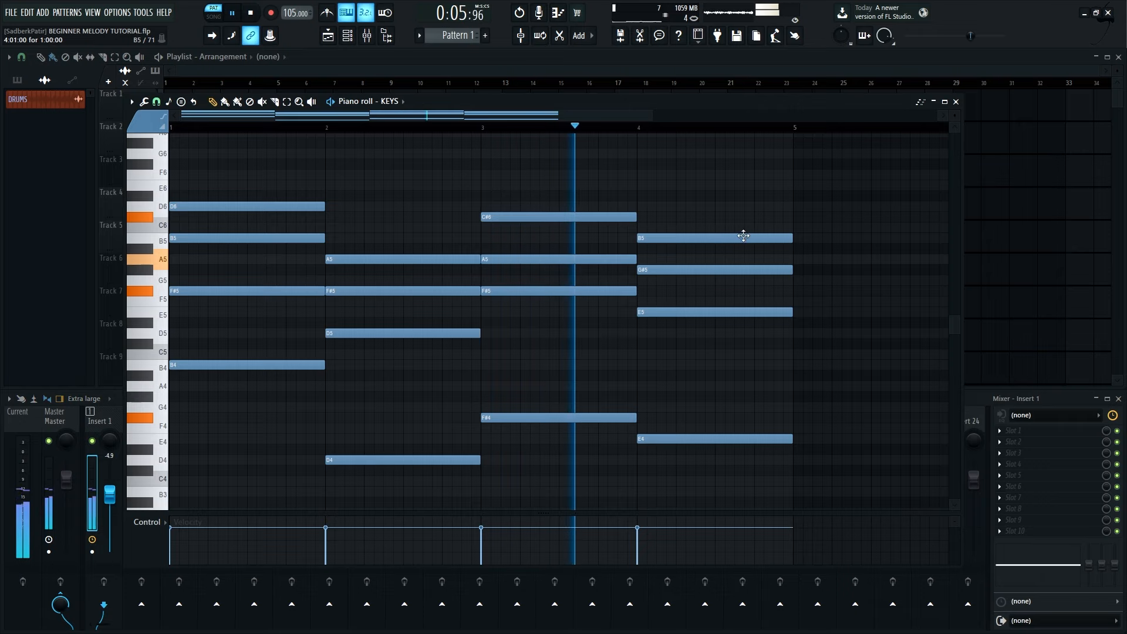
pyautogui.press('space')
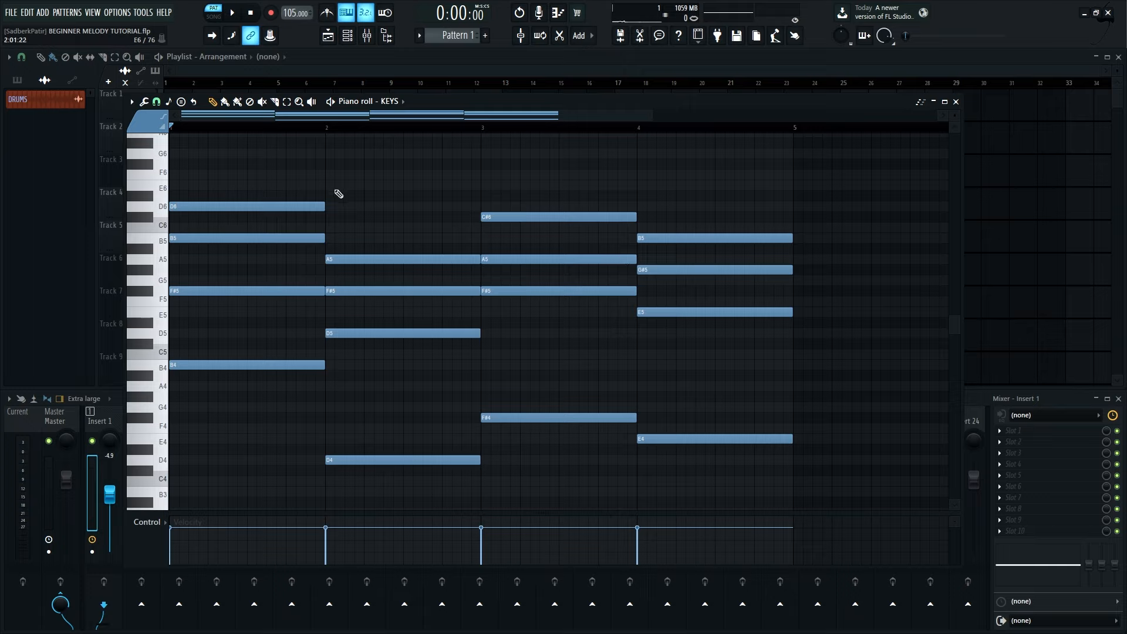
# - Enable the metronome and play the progression from the start
pyautogui.click(329, 13)
pyautogui.press('space')
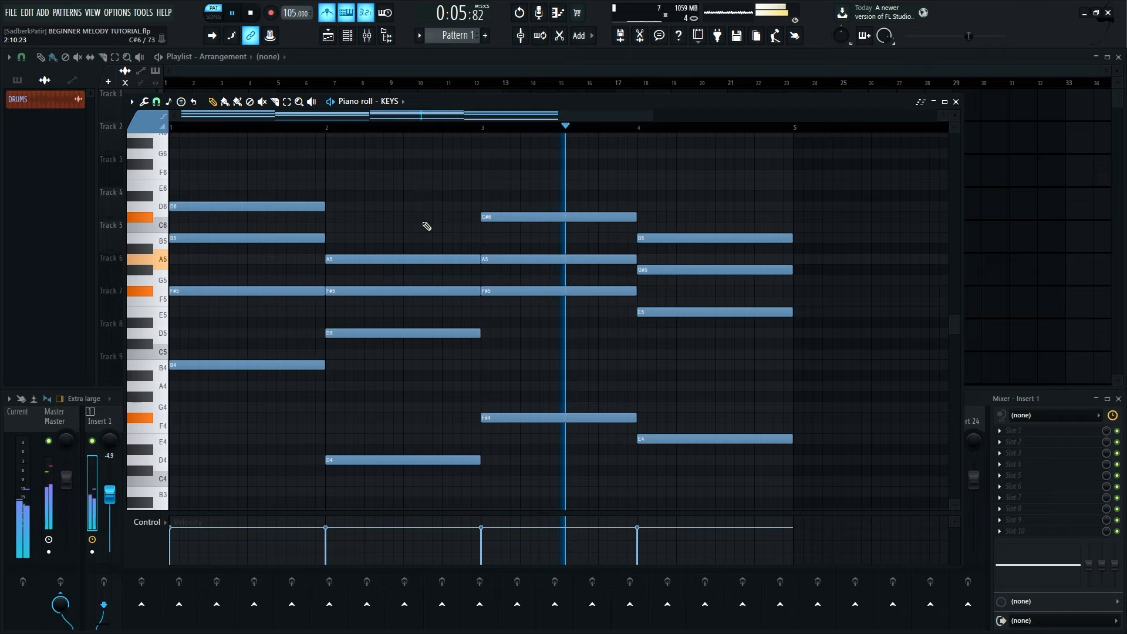
pyautogui.press('space')
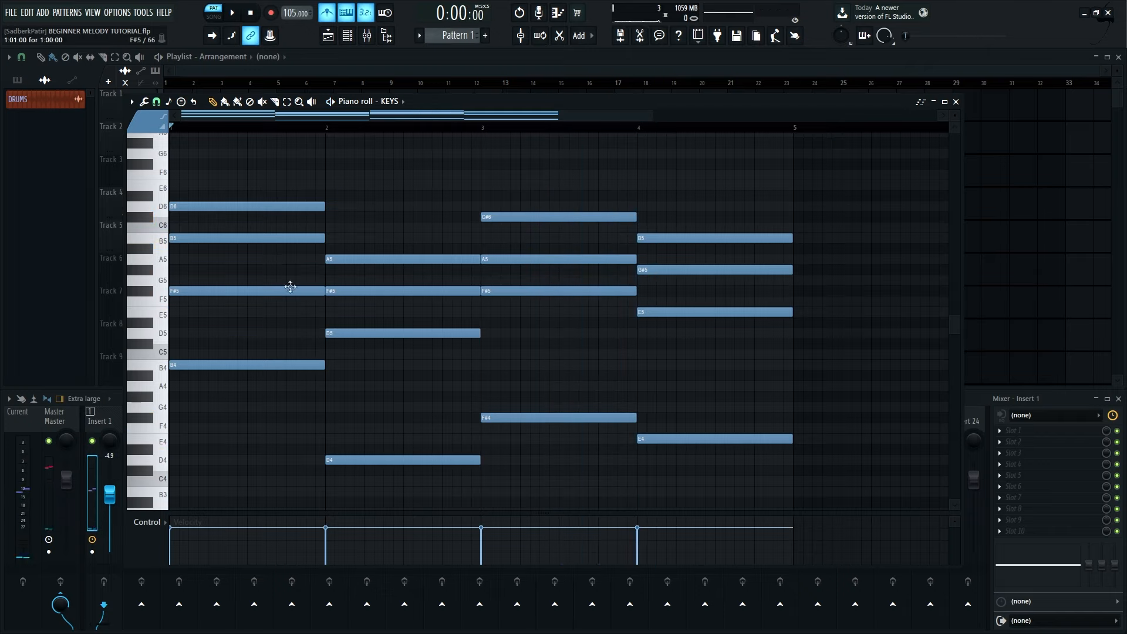
# - Shorten the bar 1 chord by two steps and move the second chord earlier to meet it
pyautogui.moveTo(299, 403); pyautogui.dragTo(221, 149)
pyautogui.moveTo(321, 204); pyautogui.dragTo(298, 208)
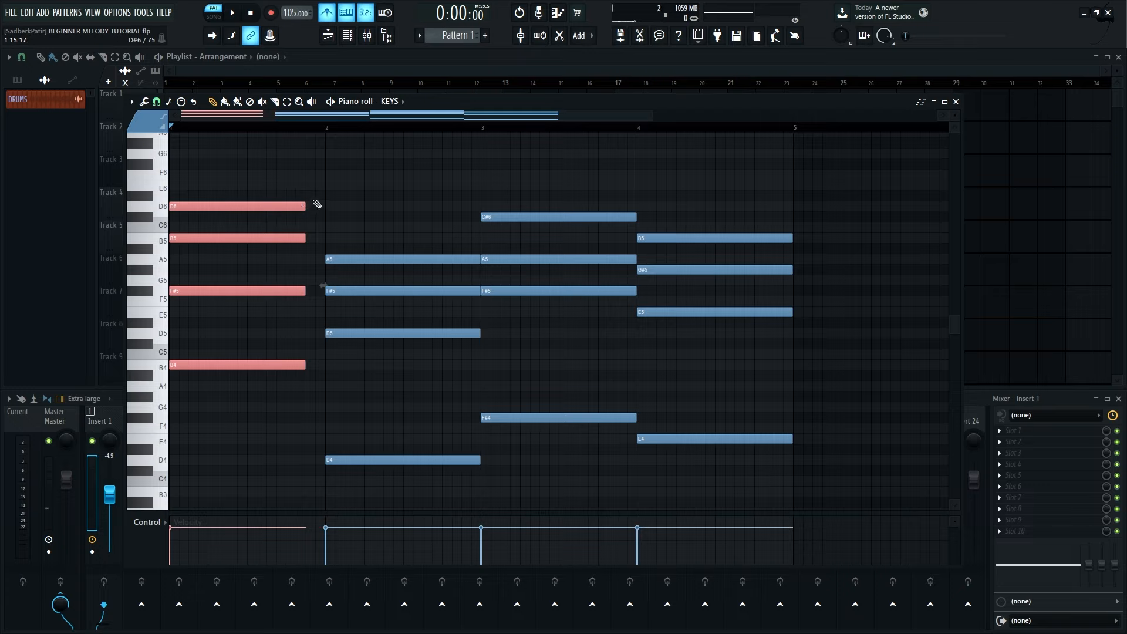
pyautogui.moveTo(484, 485); pyautogui.dragTo(341, 258)
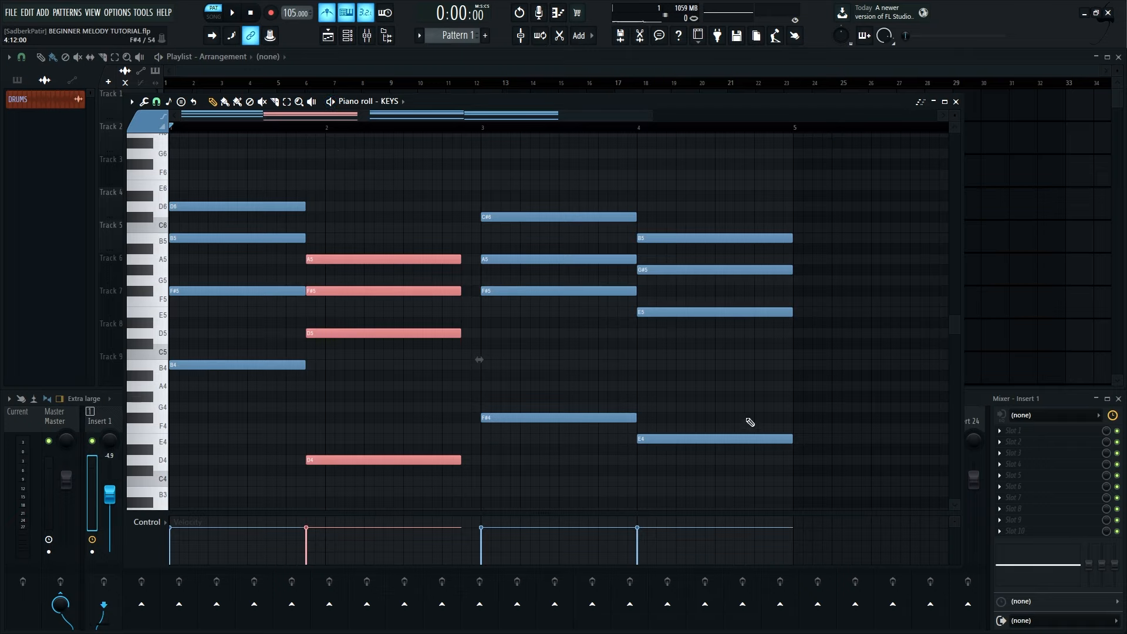
# - Lengthen the bar 3 chord to 1:06:00 and fit the last chord between its end and bar 5
pyautogui.moveTo(798, 473); pyautogui.dragTo(687, 196)
pyautogui.moveTo(674, 239); pyautogui.dragTo(757, 243)
pyautogui.moveTo(649, 468); pyautogui.dragTo(699, 229)
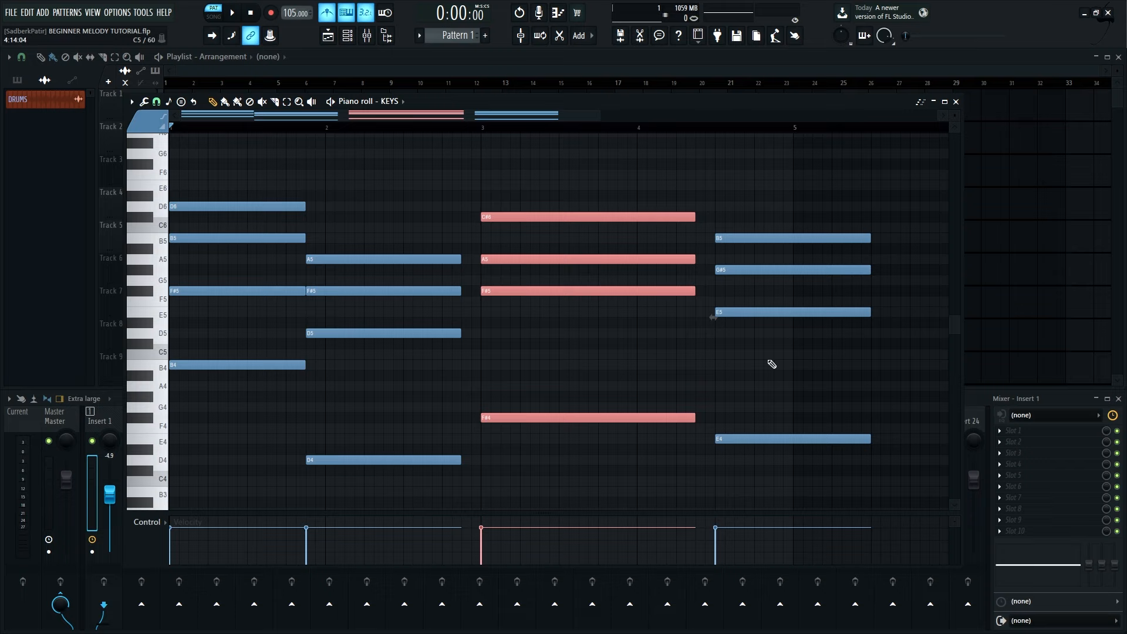
pyautogui.moveTo(810, 473); pyautogui.dragTo(738, 242)
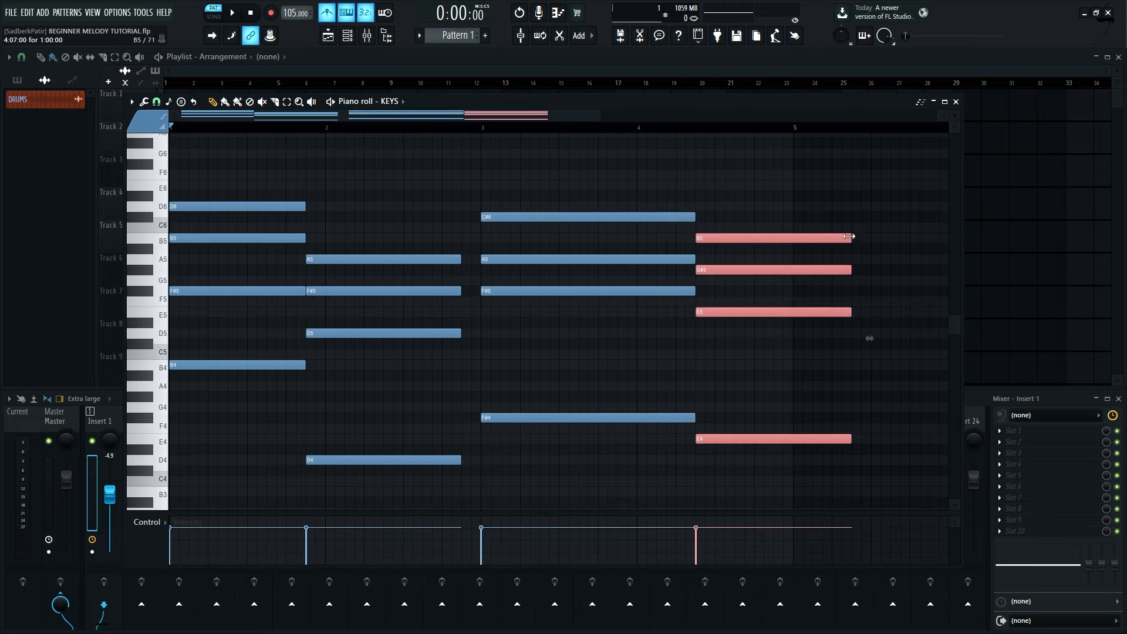
pyautogui.moveTo(849, 236); pyautogui.dragTo(783, 260)
# - Extend the second chord to the start of bar 3, checking the progression's timing by playback
pyautogui.press('space')
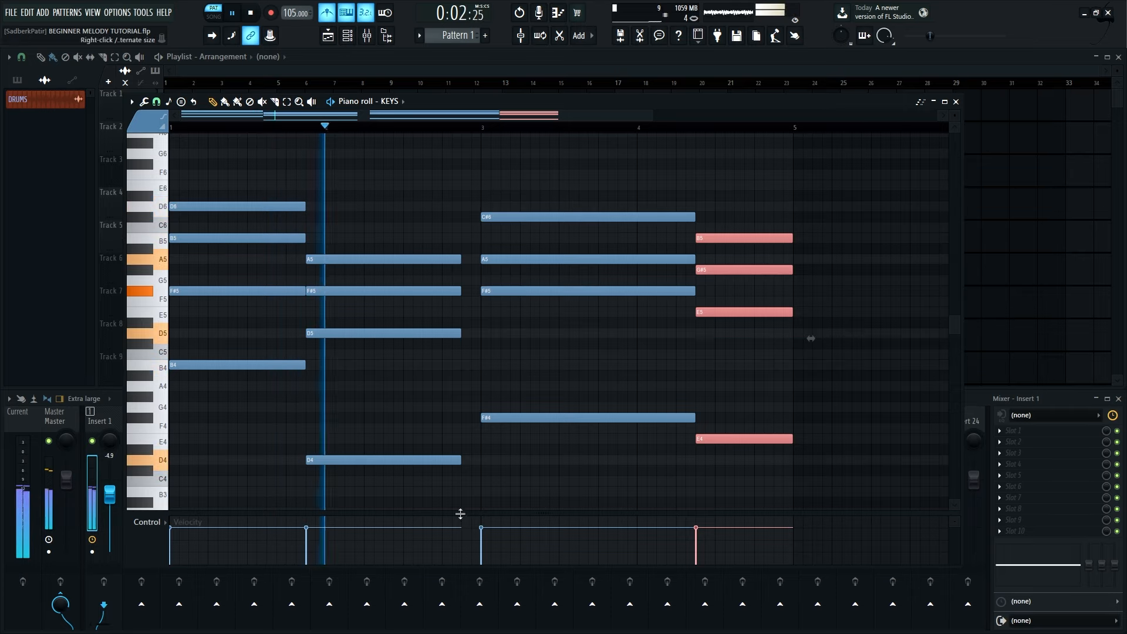
pyautogui.press('space')
pyautogui.moveTo(444, 493); pyautogui.dragTo(388, 223)
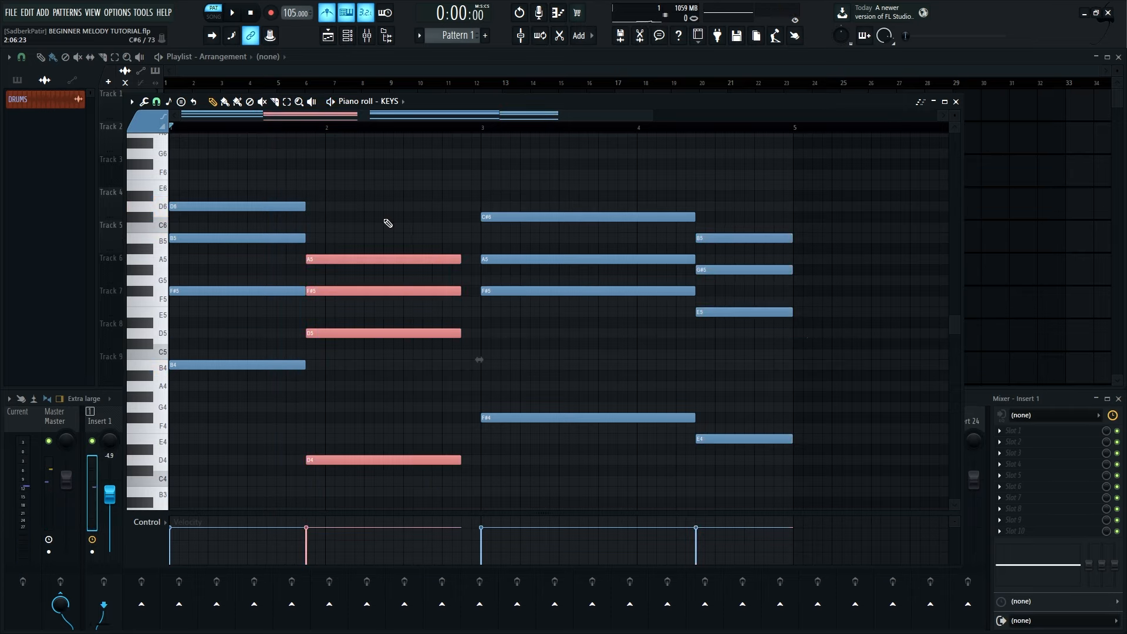
pyautogui.moveTo(479, 359); pyautogui.dragTo(499, 359)
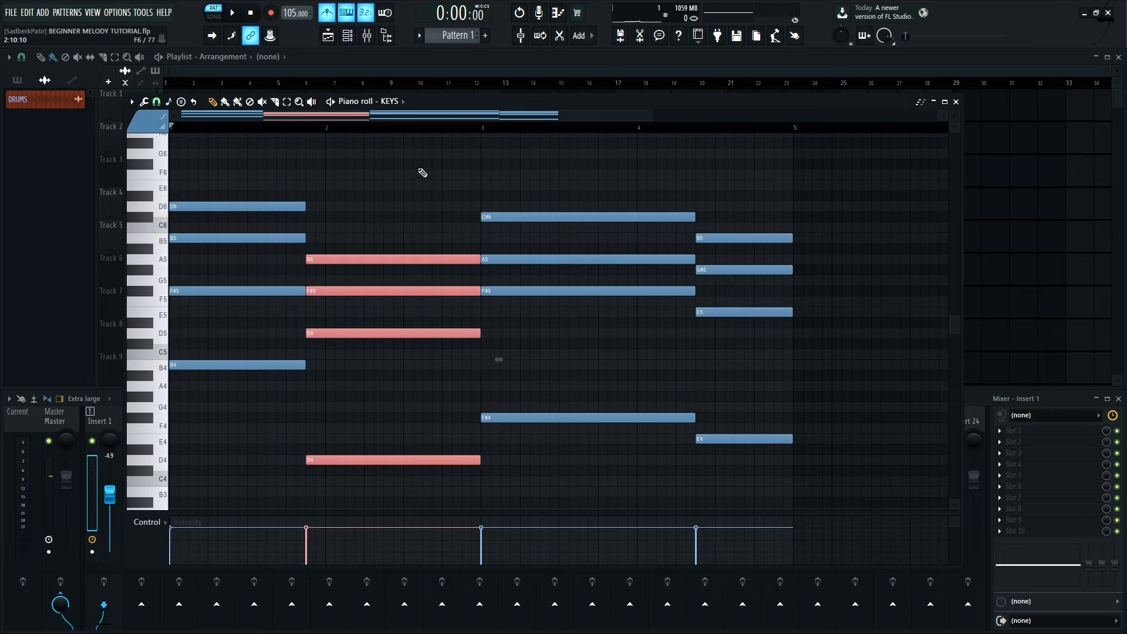
pyautogui.press('space')
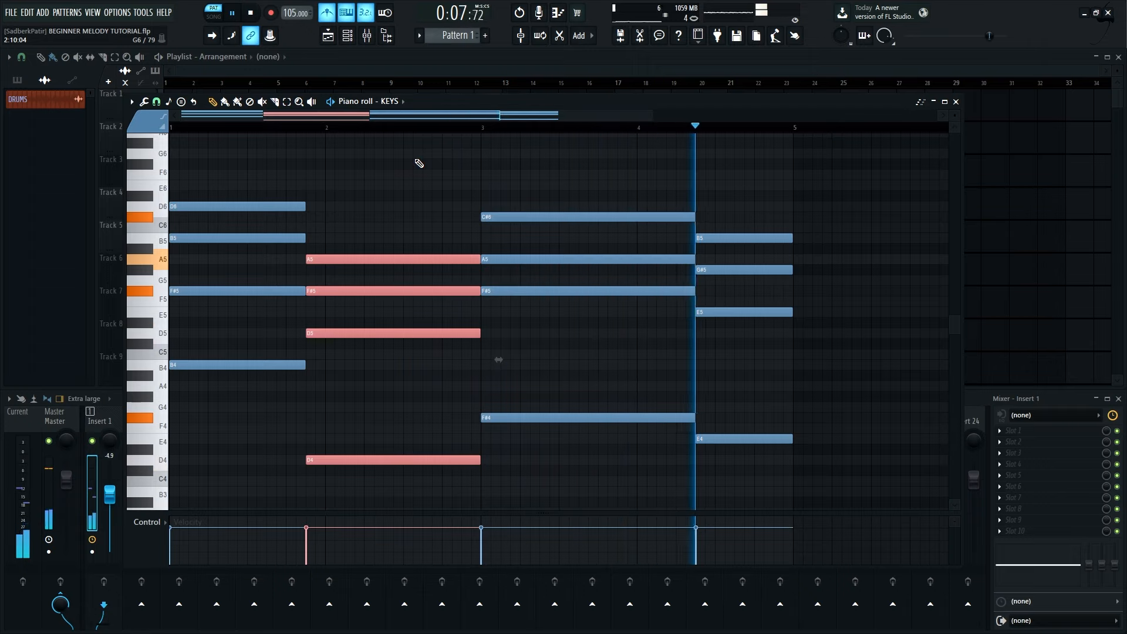
pyautogui.press('space')
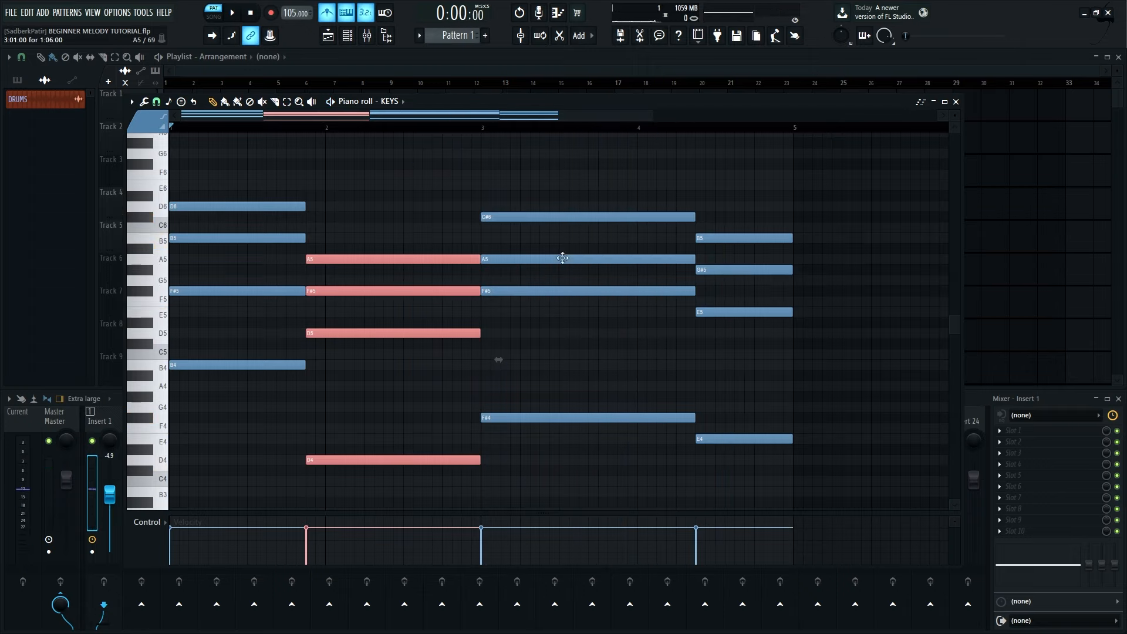
# - Slice all notes of the bar 3 chord two steps before bar 4 and play the progression
pyautogui.keyDown('ctrl'); pyautogui.moveTo(645, 455); pyautogui.dragTo(585, 194); pyautogui.keyUp('ctrl')
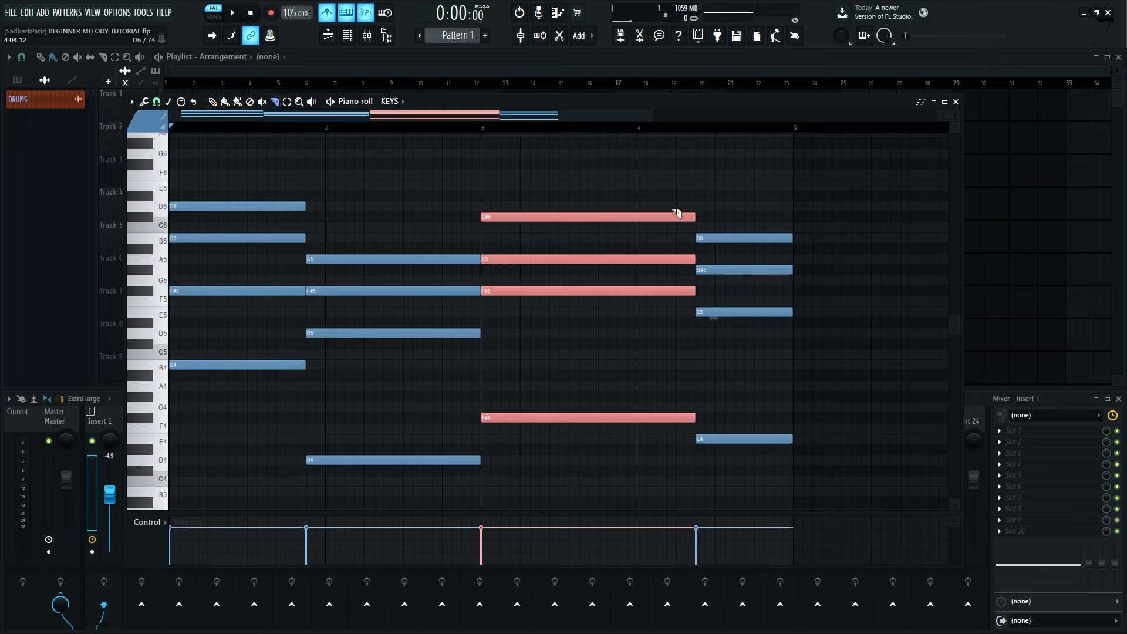
pyautogui.moveTo(623, 214); pyautogui.dragTo(626, 447)
pyautogui.press('space')
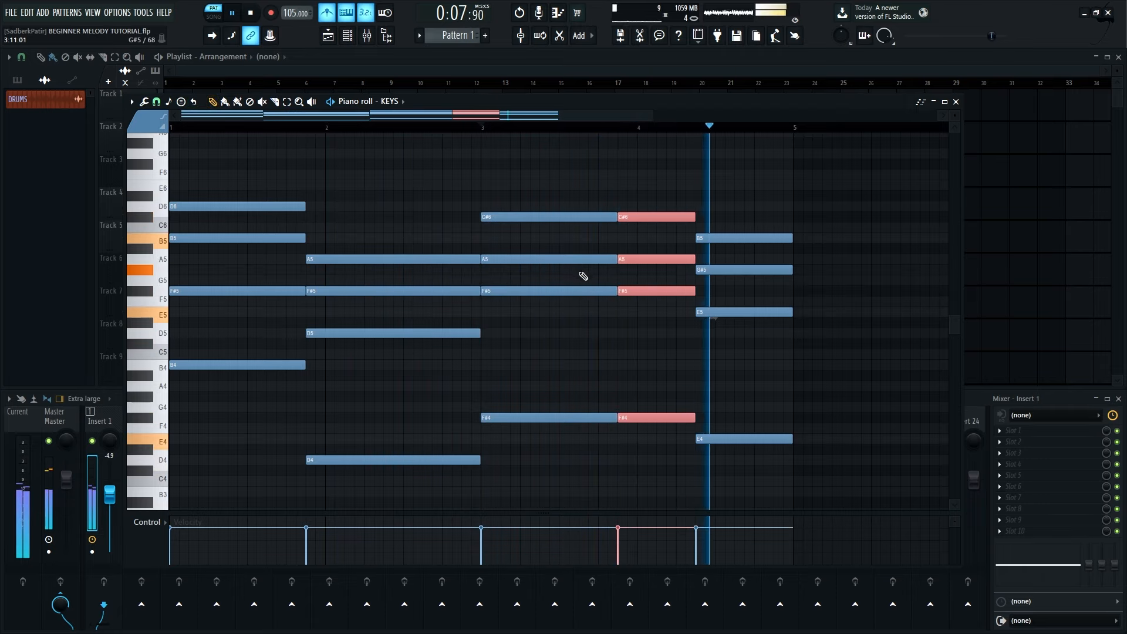
pyautogui.press('space')
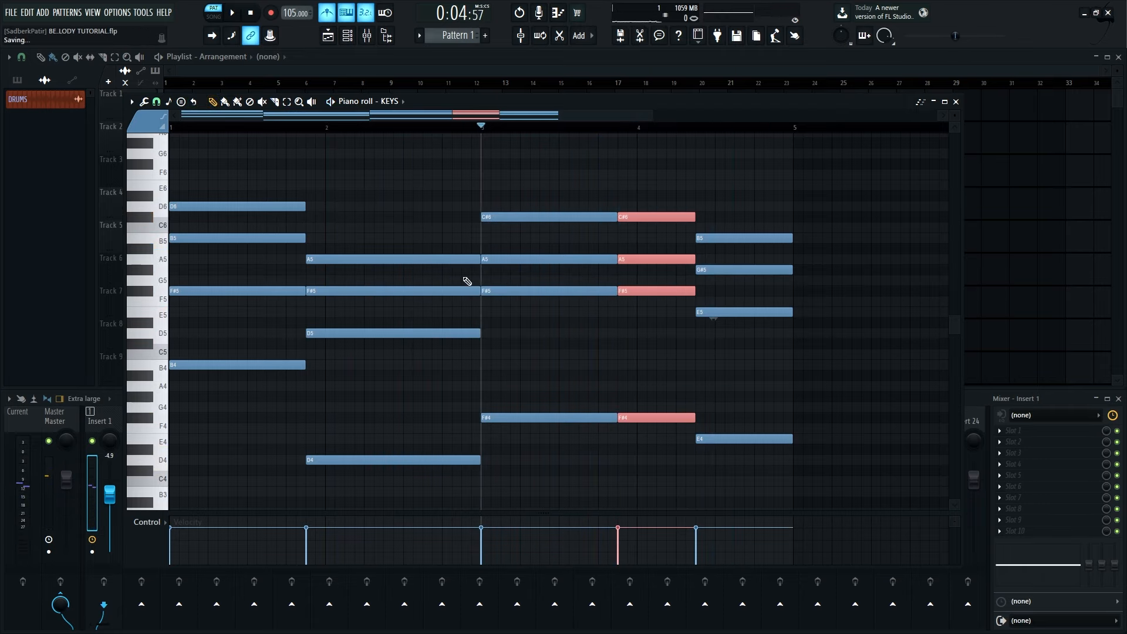
# - Cut all the chord and bass notes out of the KEYS piano roll and close it
pyautogui.hotkey('ctrl', 'a')
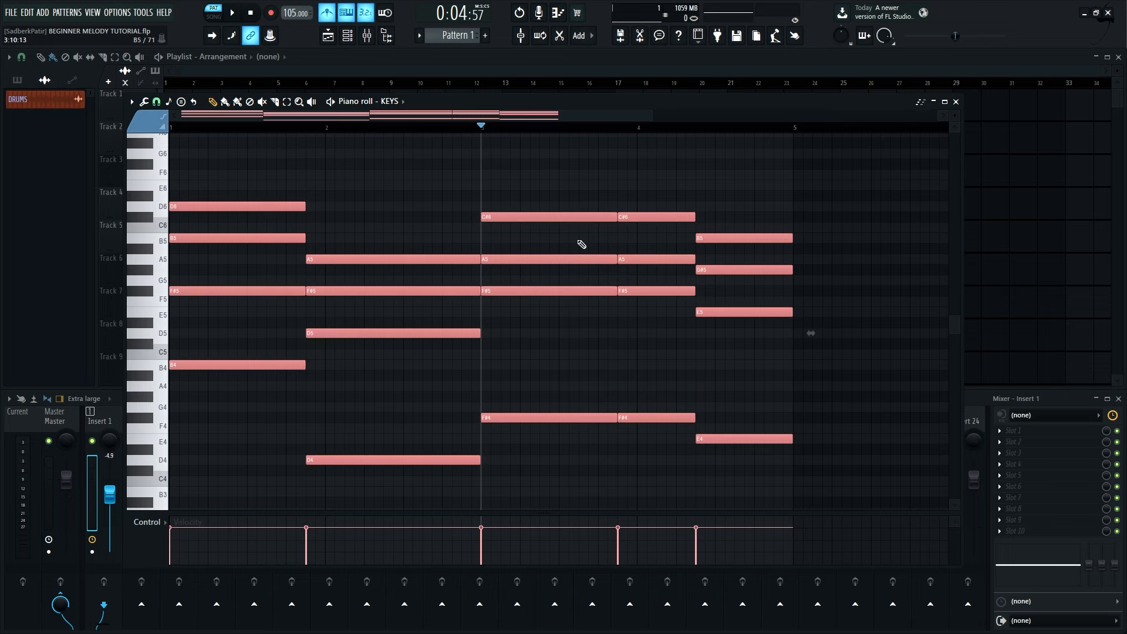
pyautogui.press('Delete')
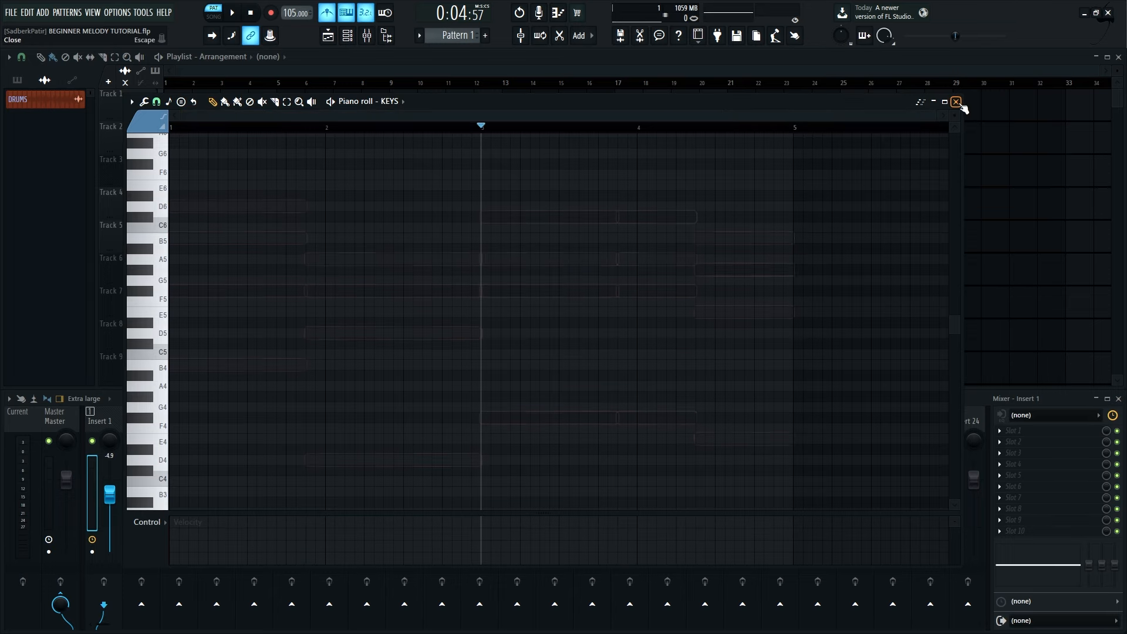
pyautogui.click(956, 103)
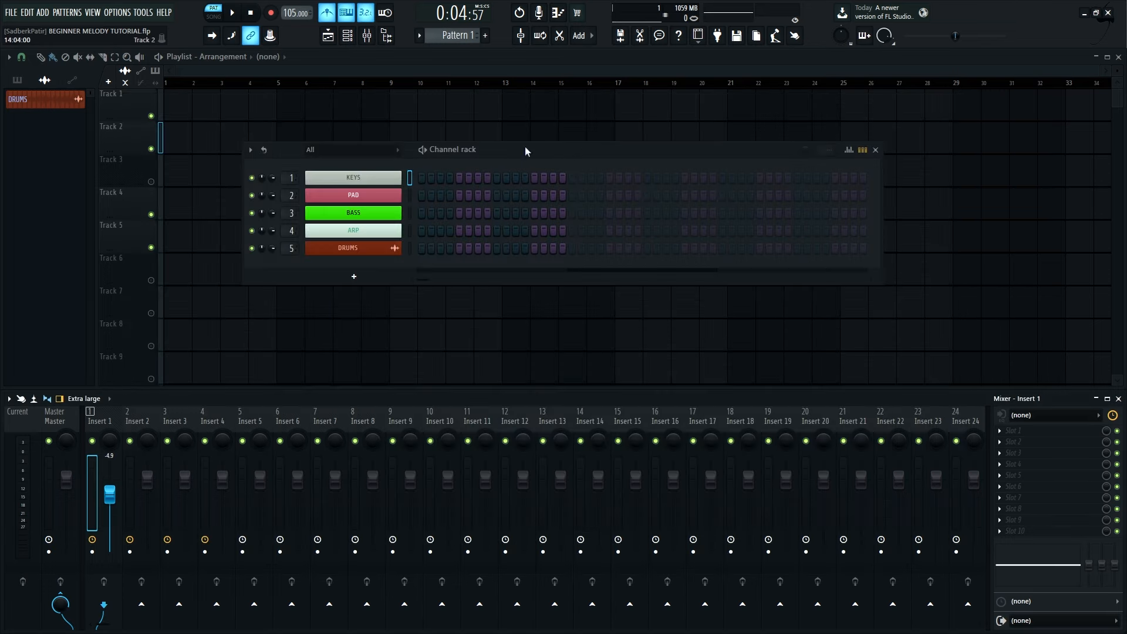
# - Paste the progression into the PAD channel's piano roll, and reopen that piano roll from the channel rack
pyautogui.rightClick(392, 196)
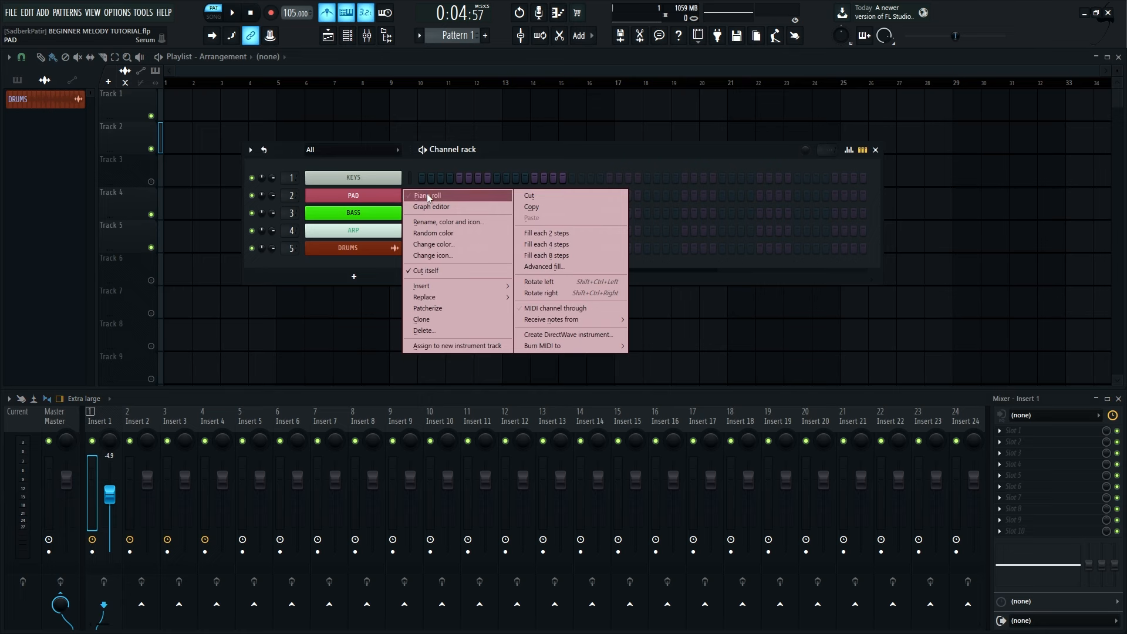
pyautogui.click(427, 196)
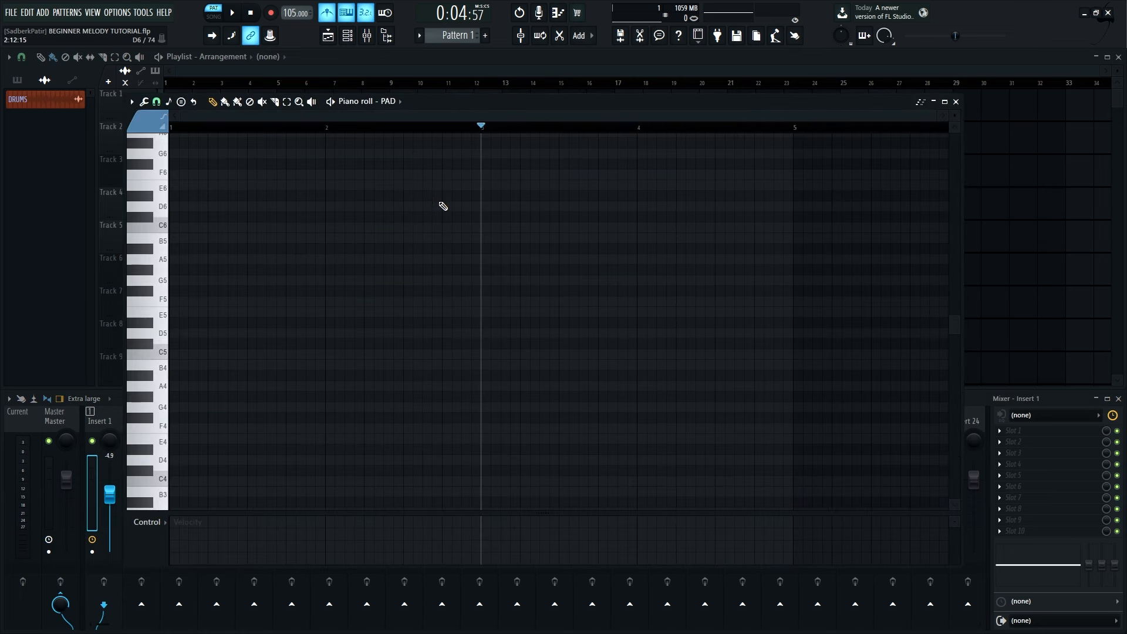
pyautogui.hotkey('ctrl', 'v')
pyautogui.click(645, 188)
pyautogui.click(956, 101)
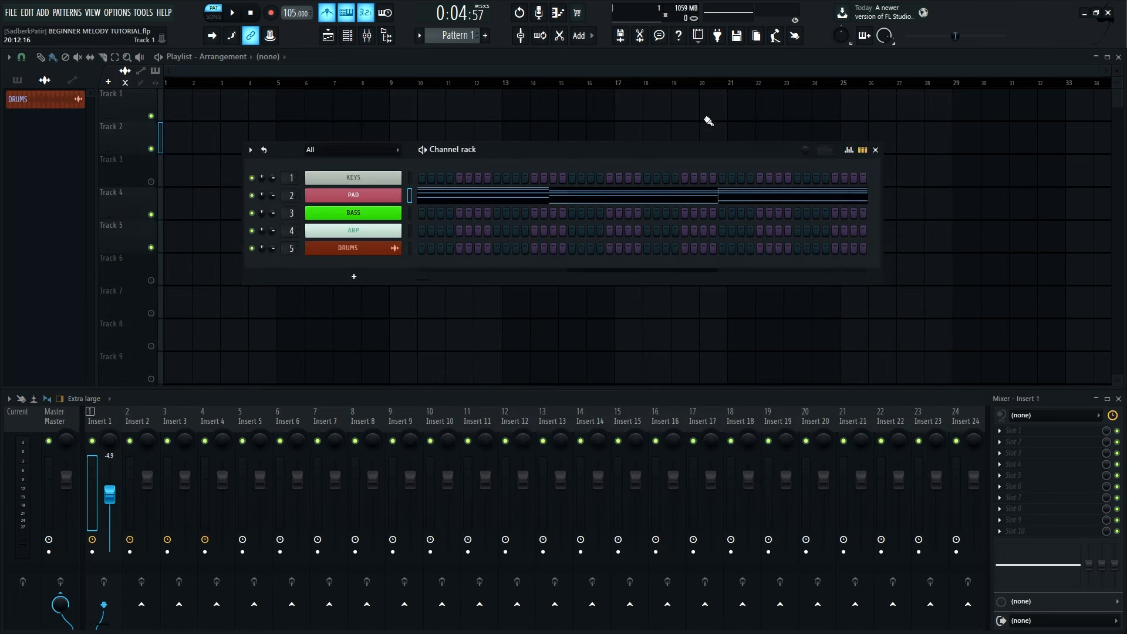
pyautogui.rightClick(467, 194)
pyautogui.click(420, 195)
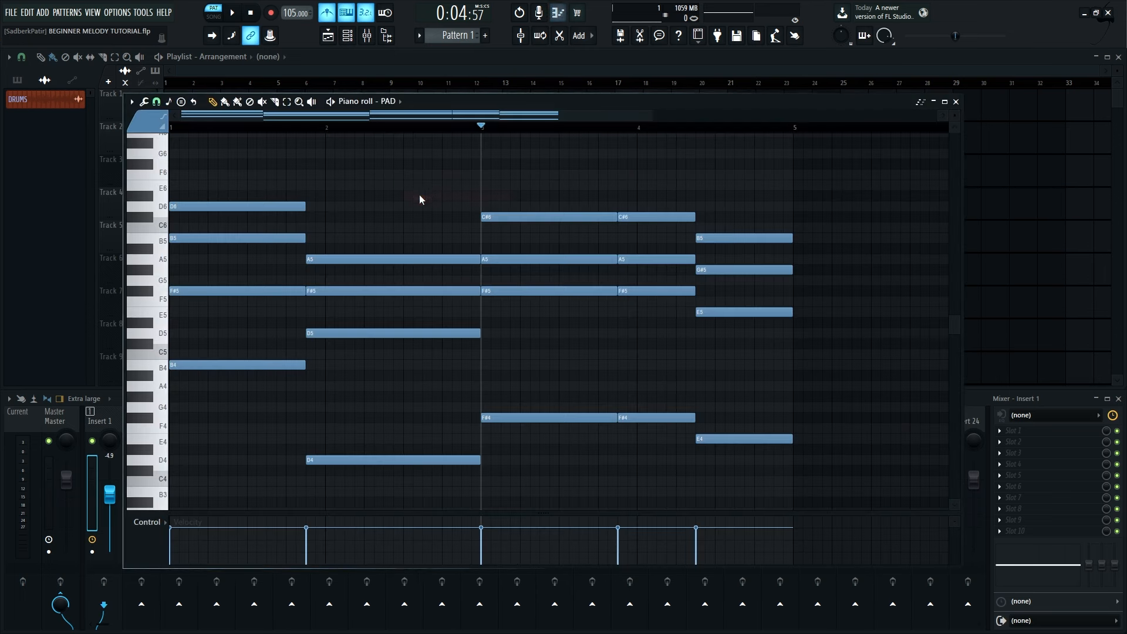
# - Play the PAD progression, lower the Insert 2 fader to -8.1, and close the piano roll
pyautogui.press('space')
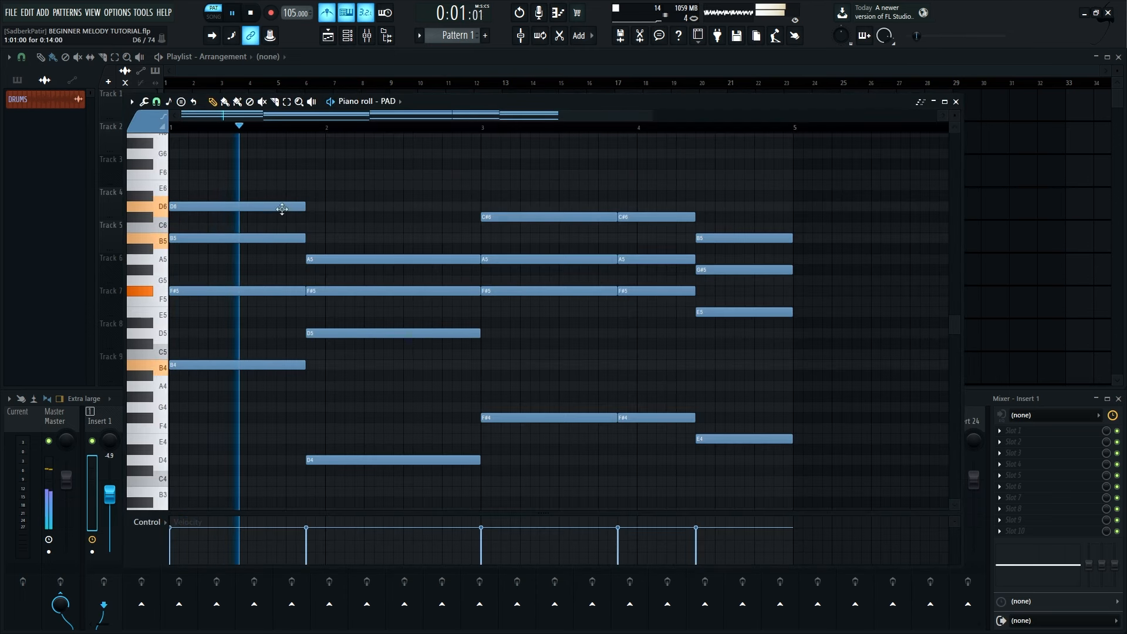
pyautogui.click(115, 398)
pyautogui.moveTo(148, 480); pyautogui.dragTo(147, 504)
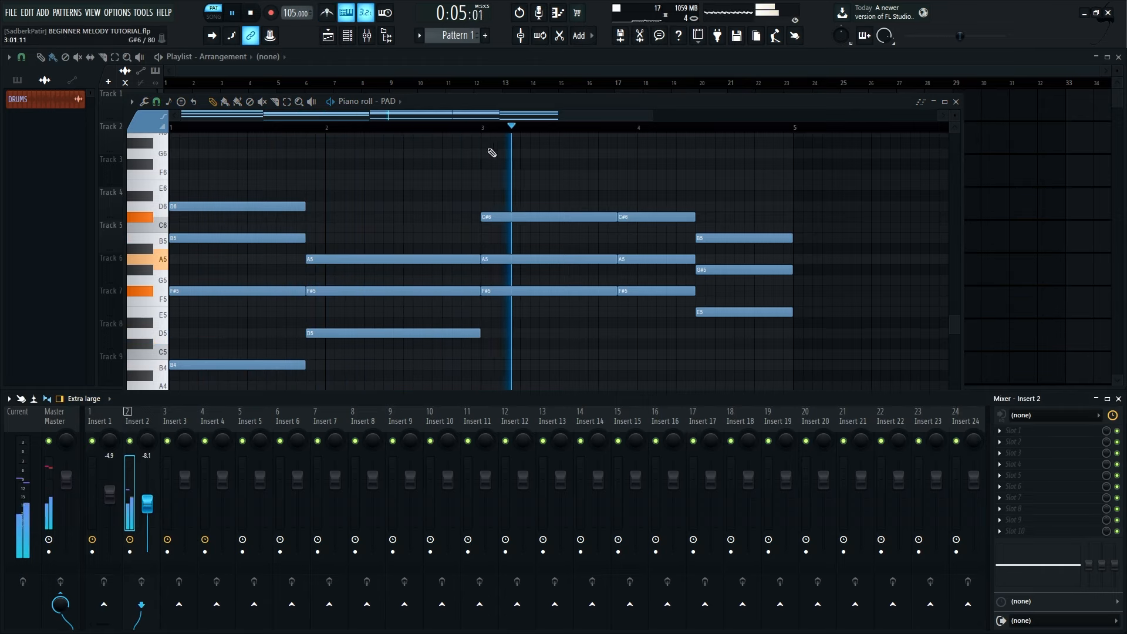
pyautogui.click(956, 102)
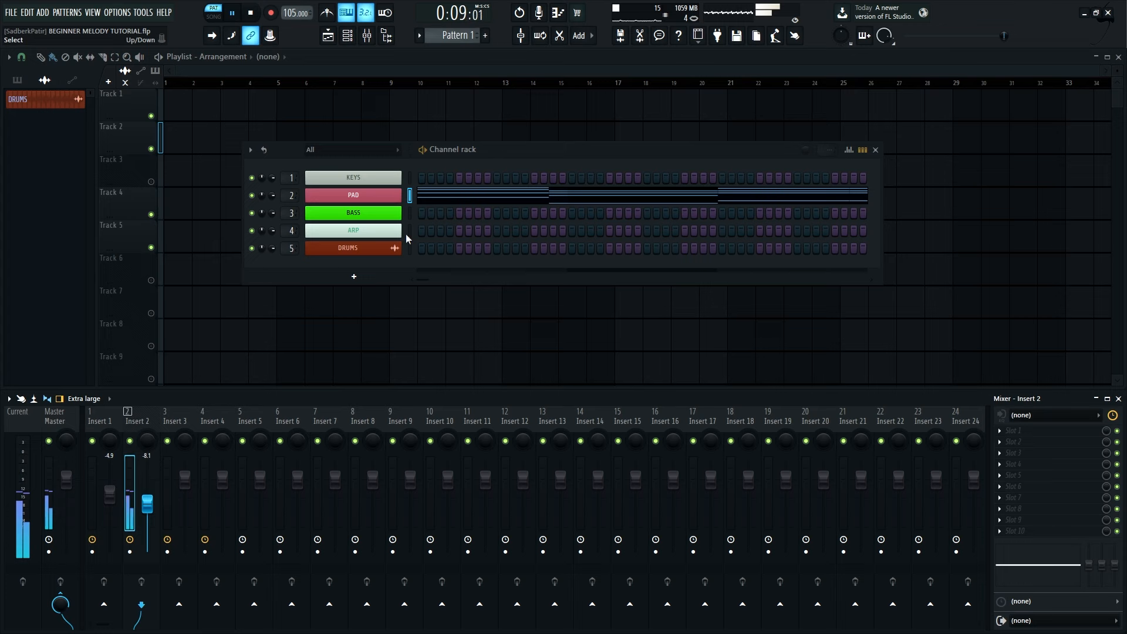
pyautogui.press('space')
# - Open the BASS channel's piano roll from the channel rack
pyautogui.rightClick(370, 213)
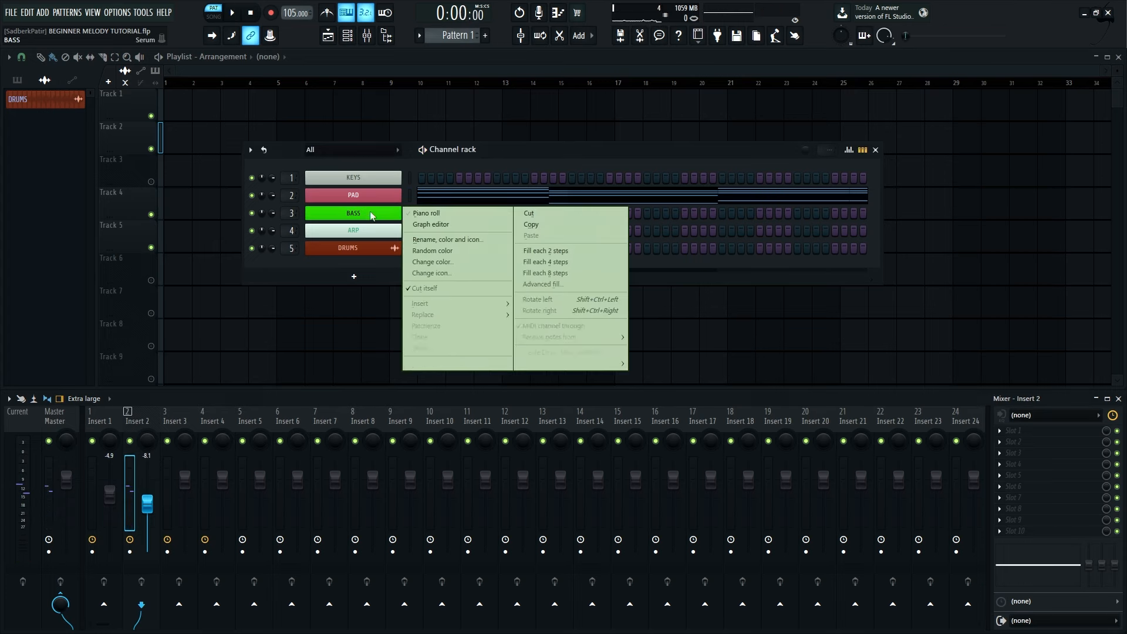
pyautogui.click(431, 214)
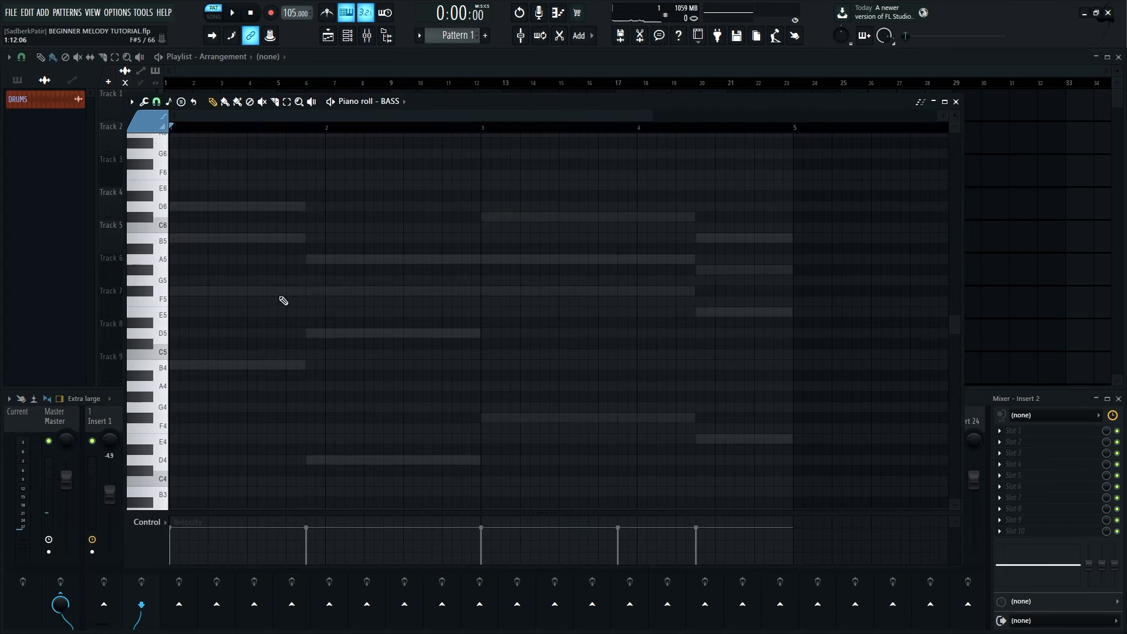
pyautogui.scroll(-1, 287, 275)
pyautogui.click(956, 102)
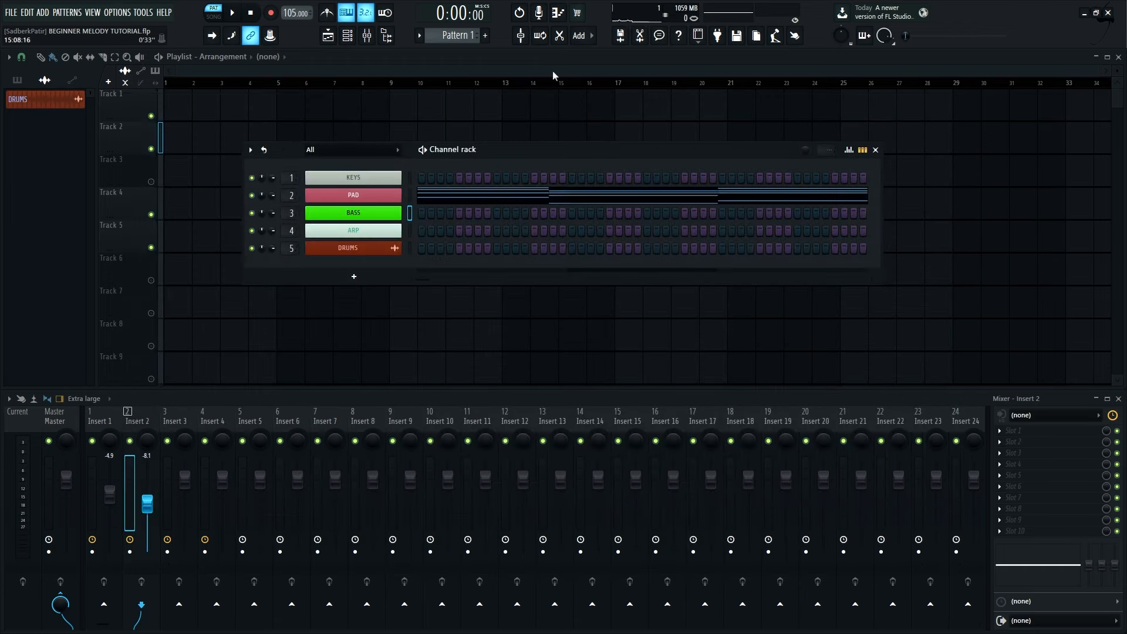
pyautogui.rightClick(370, 219)
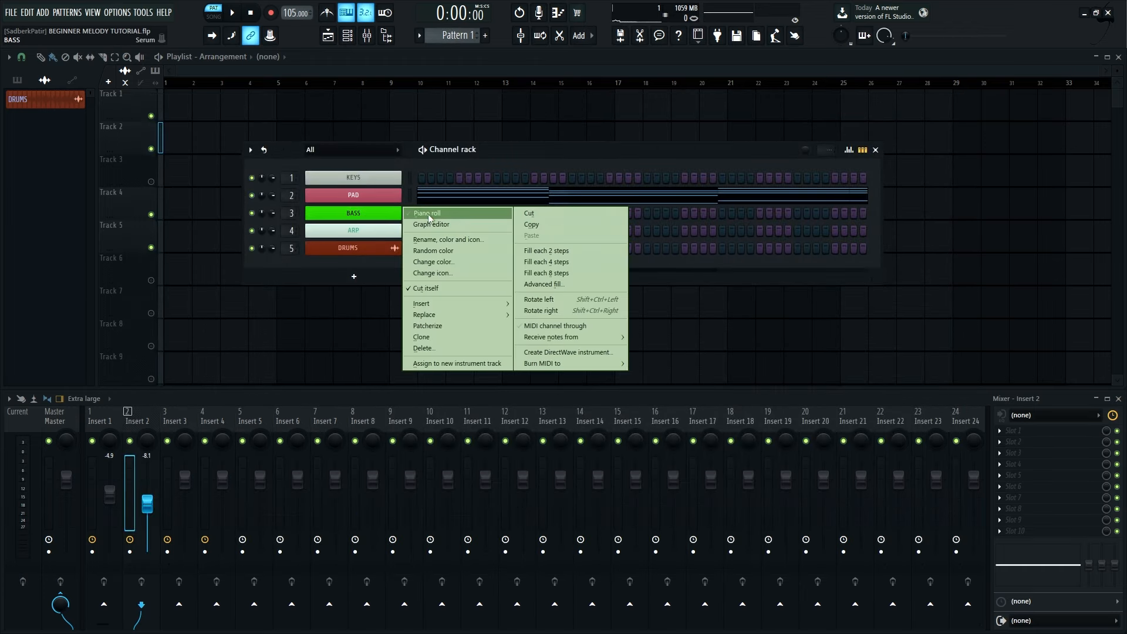
pyautogui.click(431, 213)
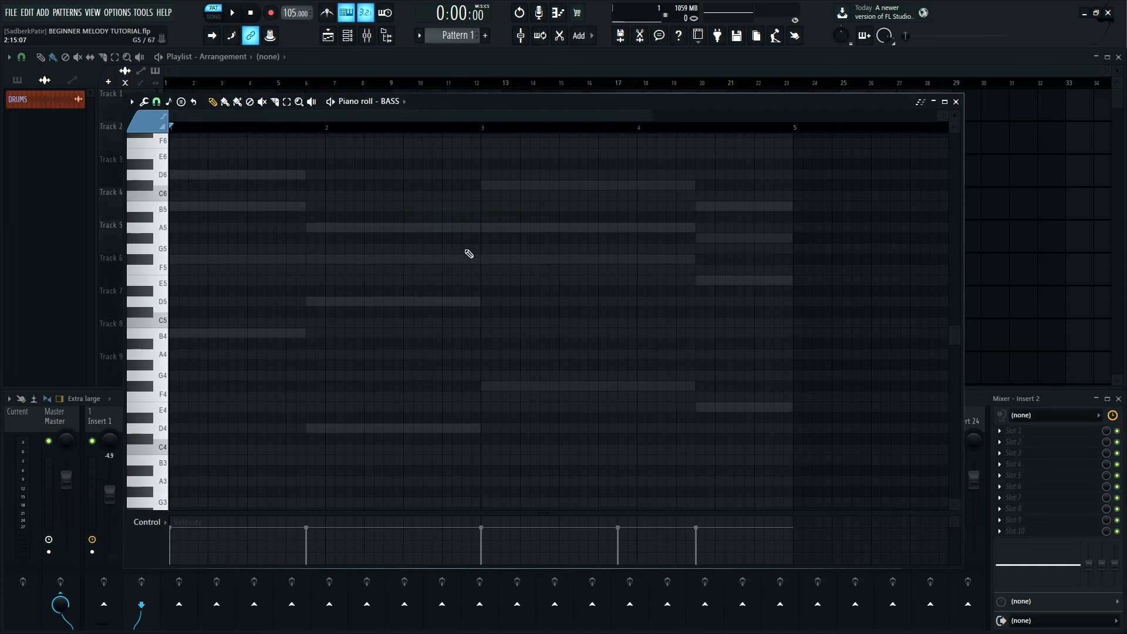
# - Load Fruity Parametric EQ 2 on Insert 2 and cut the pad's low frequencies with band 1 as a high-pass filter during playback
pyautogui.click(1013, 431)
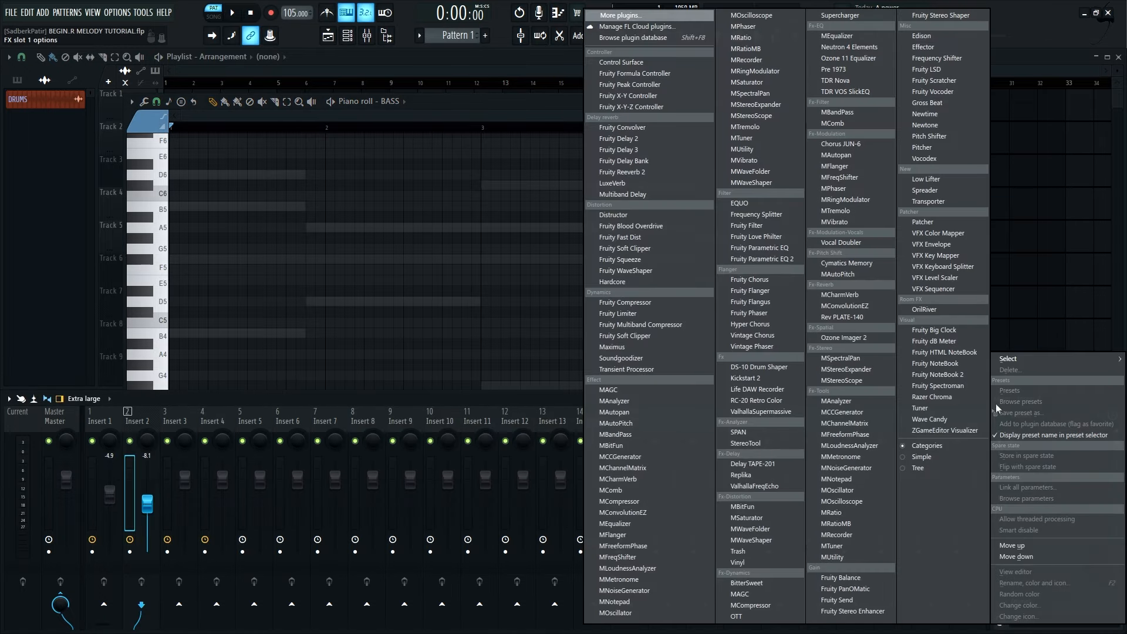
pyautogui.click(796, 259)
pyautogui.moveTo(332, 202); pyautogui.dragTo(550, 195)
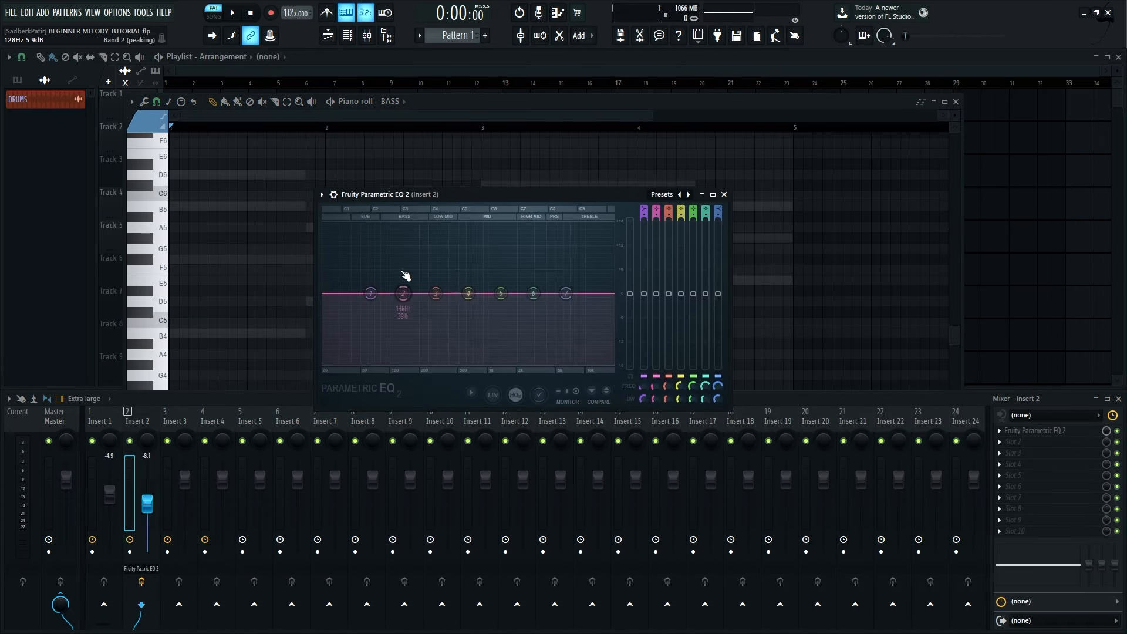
pyautogui.press('space')
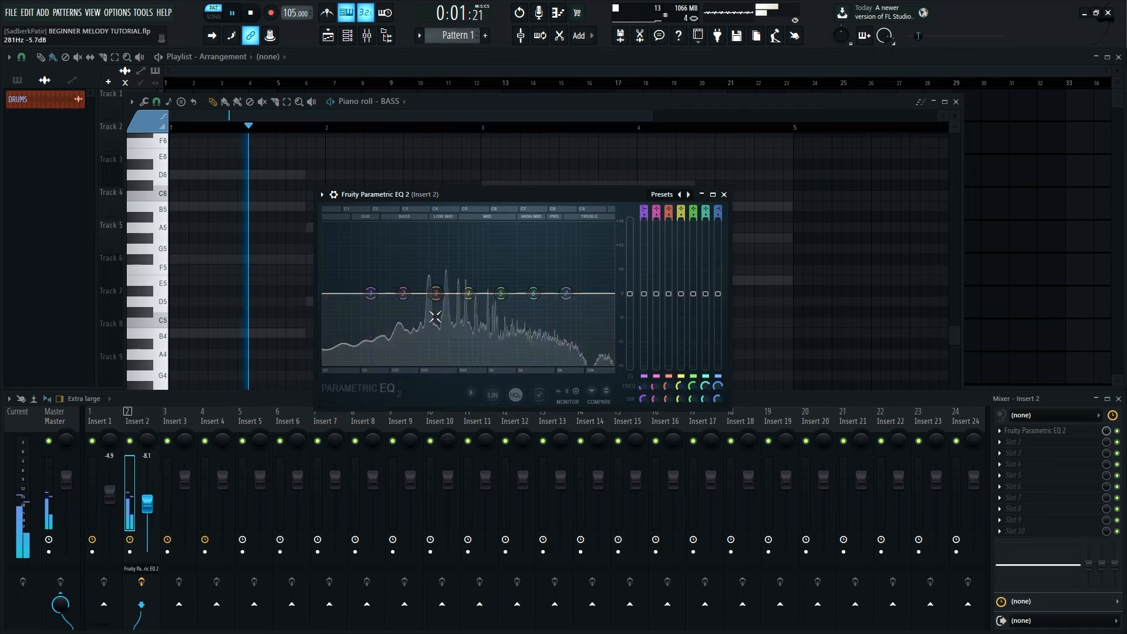
pyautogui.moveTo(370, 293); pyautogui.dragTo(429, 363)
pyautogui.moveTo(645, 217); pyautogui.dragTo(645, 211)
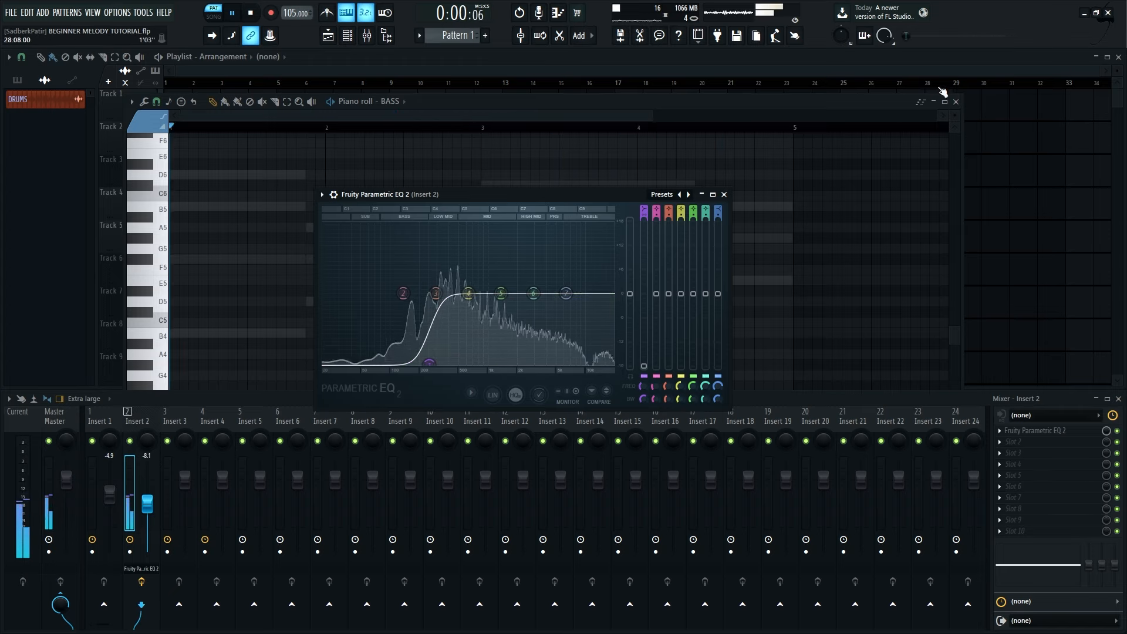
# - Stop playback, close the equalizer, and bring up an empty BASS piano roll from the channel rack
pyautogui.click(956, 103)
pyautogui.moveTo(505, 195); pyautogui.dragTo(700, 165)
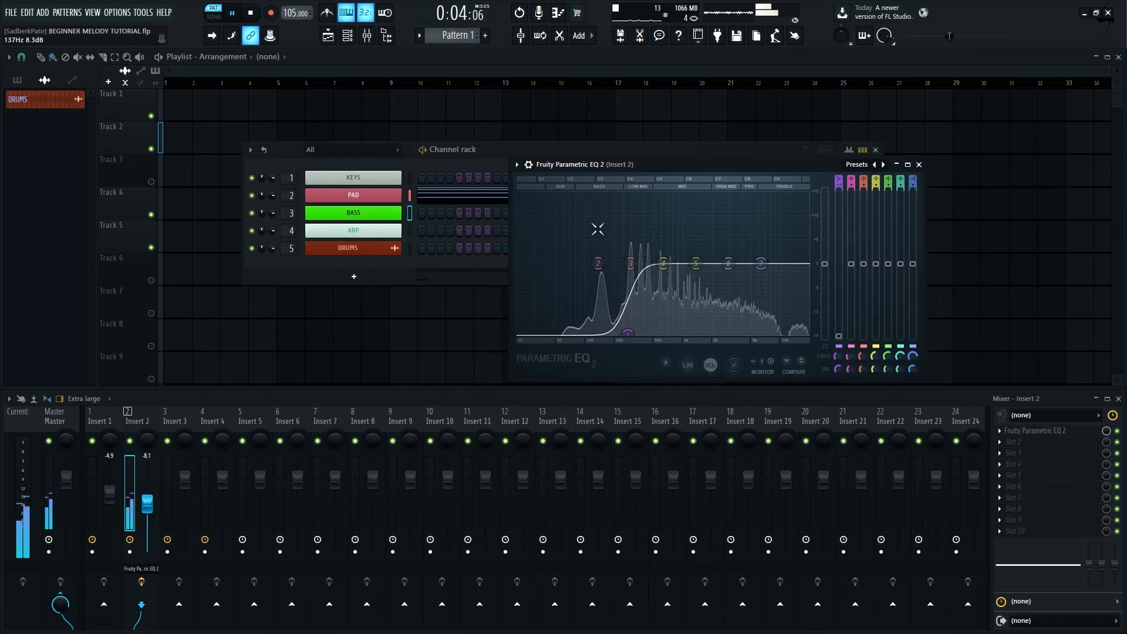
pyautogui.press('space')
pyautogui.click(920, 165)
pyautogui.rightClick(387, 215)
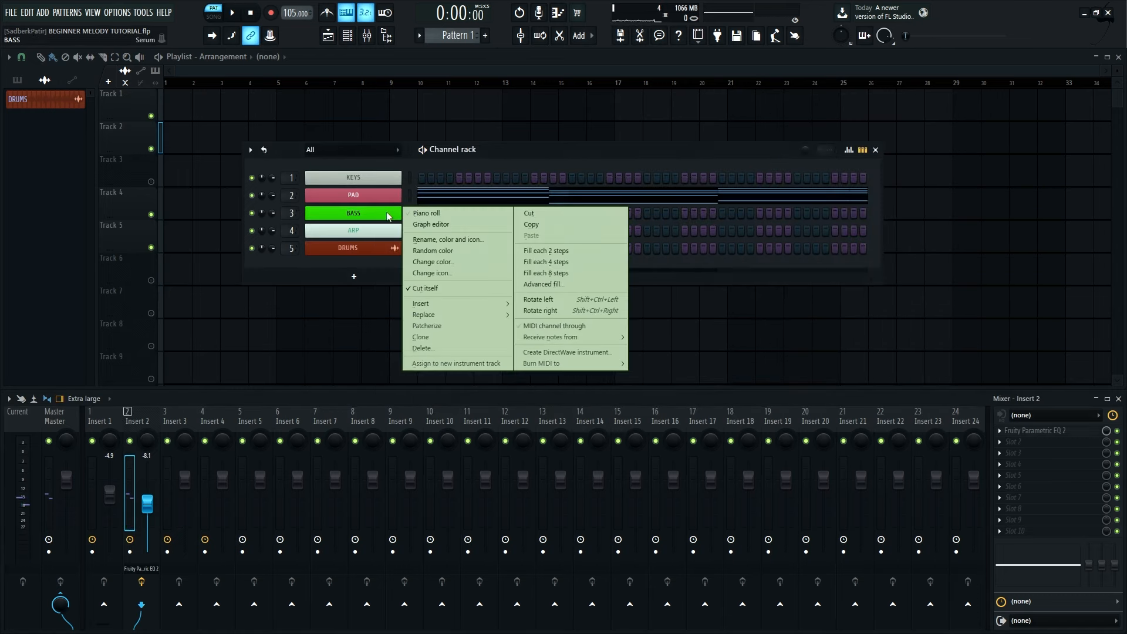
pyautogui.click(435, 213)
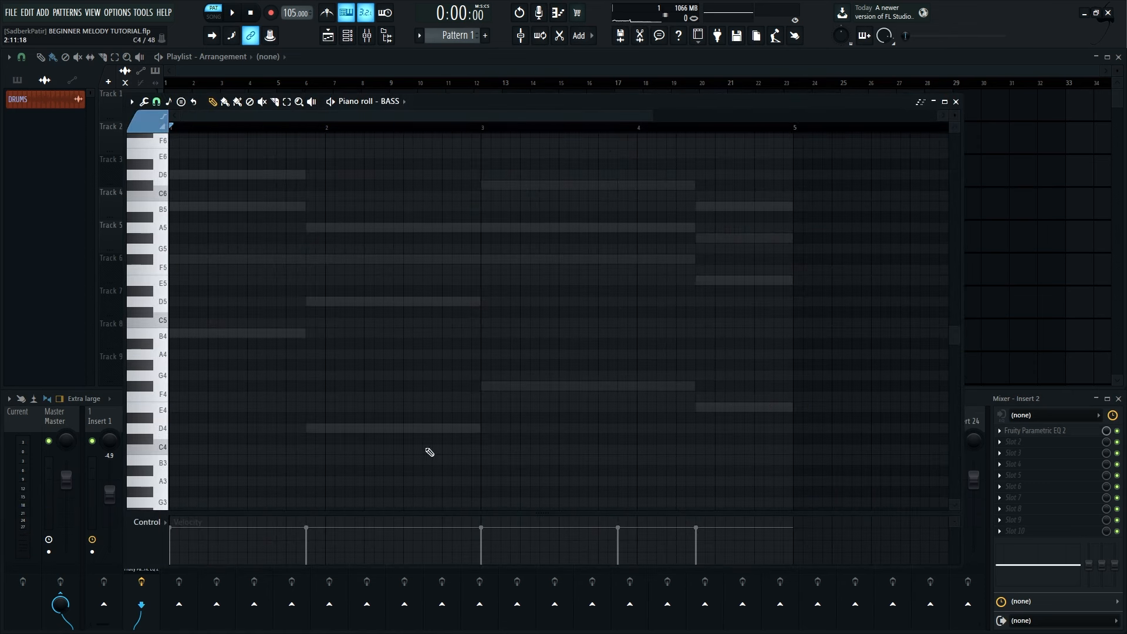
# - Draw three consecutive two-step B4 notes from the start of bar 1 in the BASS piano roll
pyautogui.moveTo(177, 333); pyautogui.dragTo(152, 334)
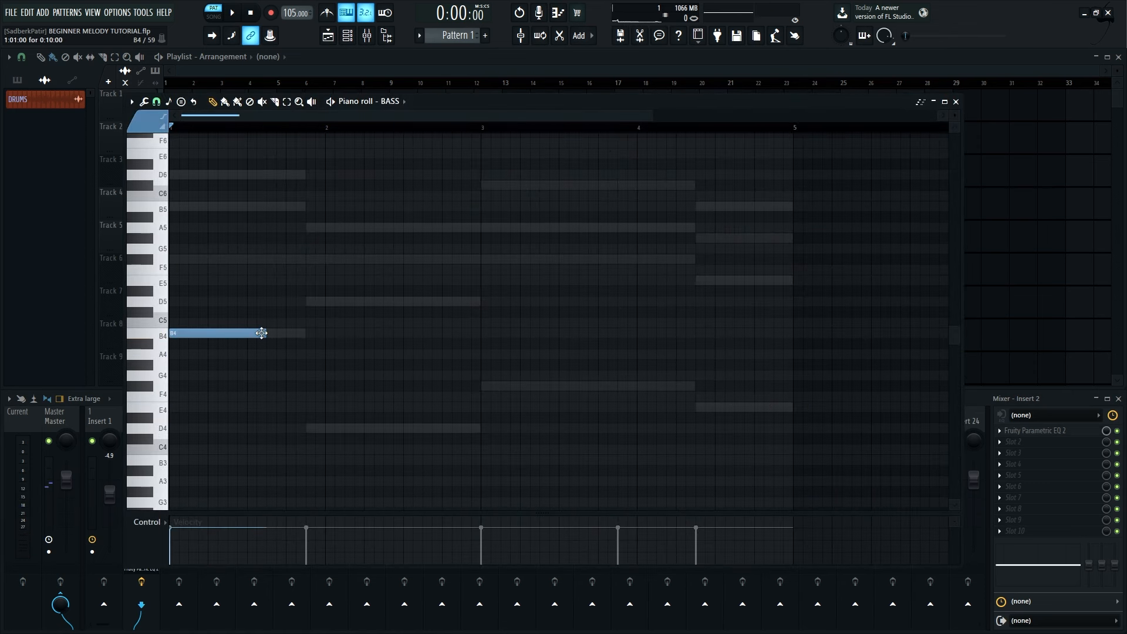
pyautogui.moveTo(267, 331); pyautogui.dragTo(181, 338)
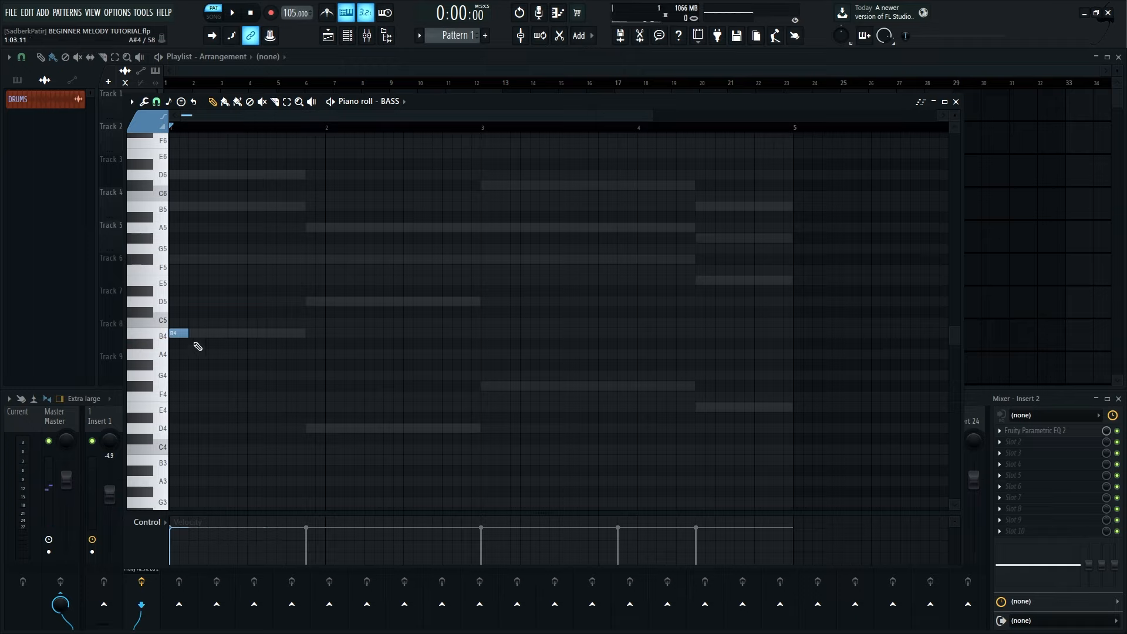
pyautogui.click(197, 334)
pyautogui.press('space')
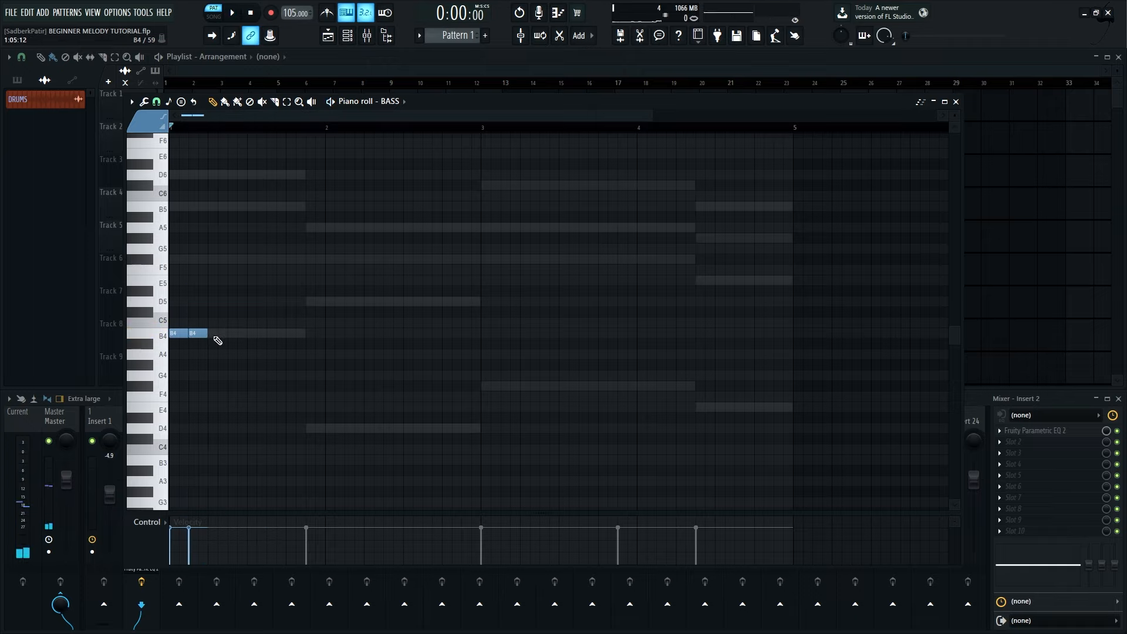
pyautogui.click(217, 333)
# - Transpose all bass notes down one octave to B3 and audition them with playback and the B keys of several octaves
pyautogui.hotkey('ctrl', 'a')
pyautogui.hotkey('ctrl', 'Down')
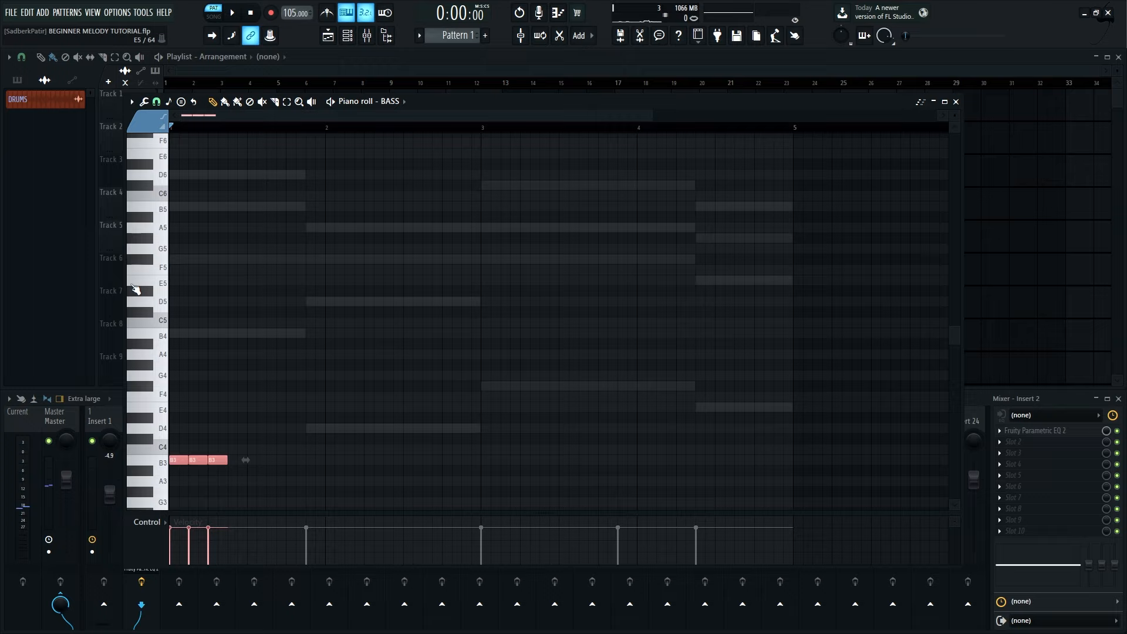
pyautogui.press('space')
pyautogui.press('space')
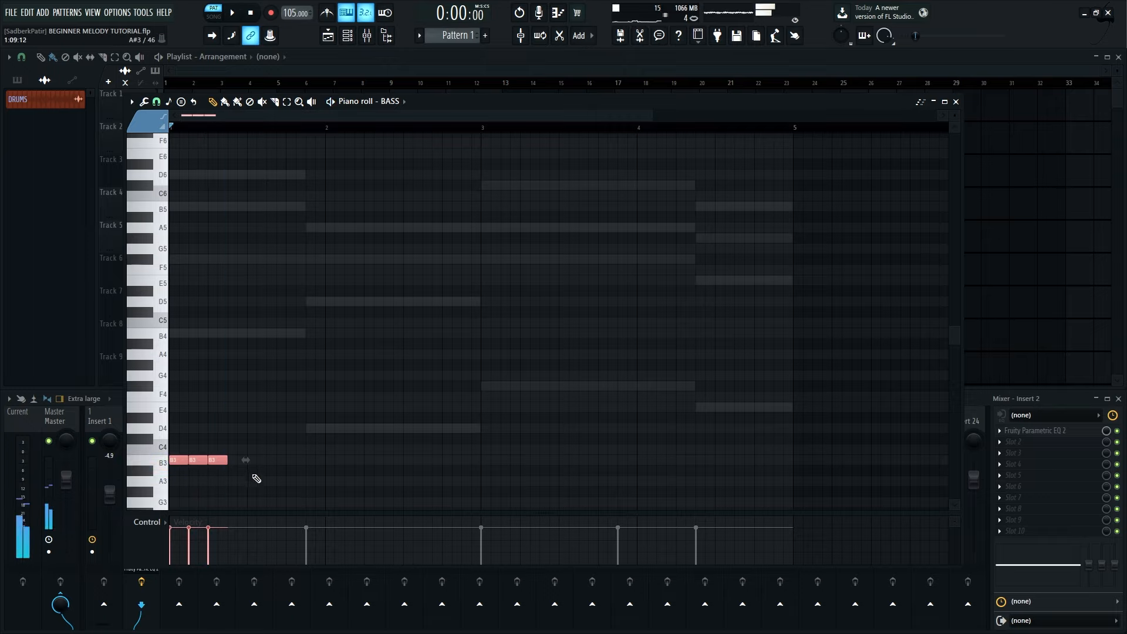
pyautogui.click(154, 463)
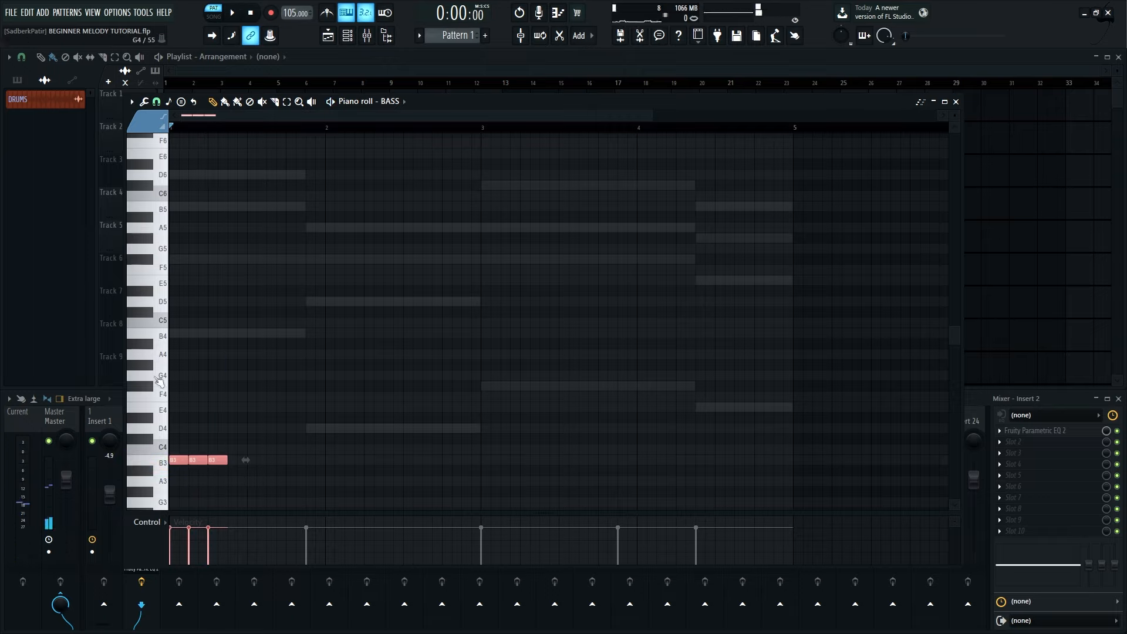
pyautogui.click(154, 336)
pyautogui.click(159, 212)
# - Select the first two B3 bass notes and duplicate them repeatedly to fill bar 1
pyautogui.click(221, 461)
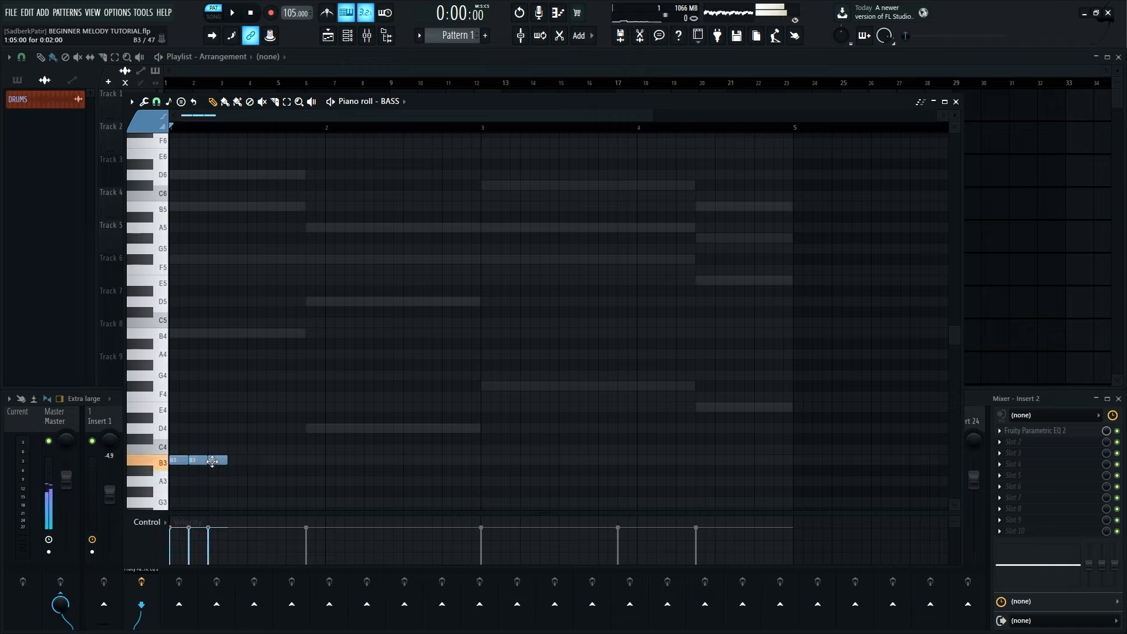
pyautogui.click(242, 460)
pyautogui.moveTo(246, 461); pyautogui.dragTo(162, 436)
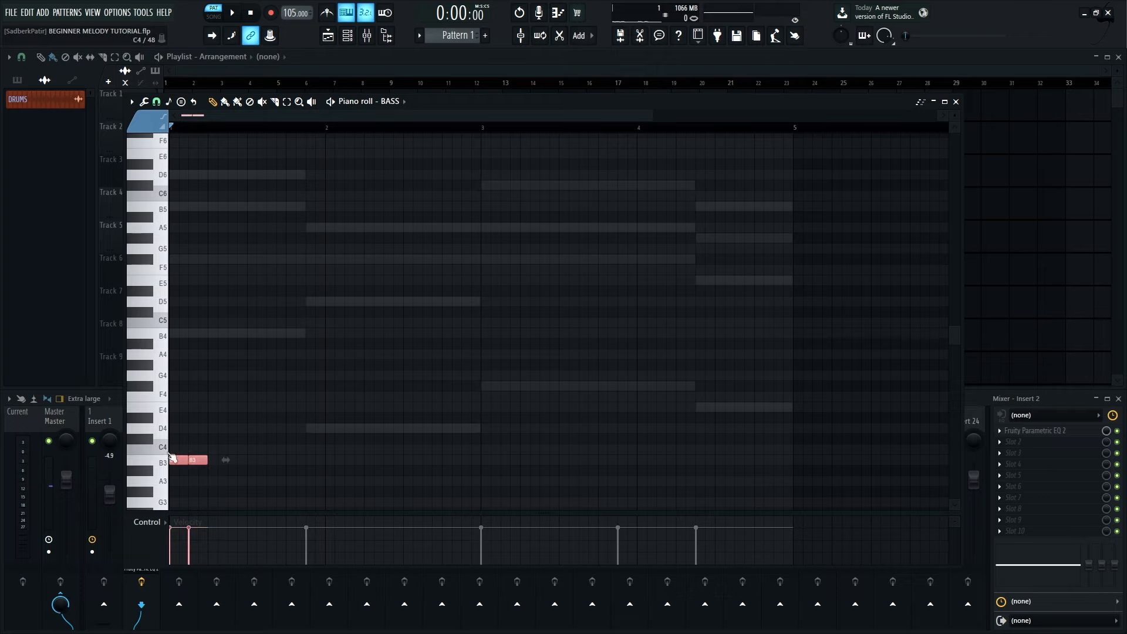
pyautogui.hotkey('ctrl', 'b')
pyautogui.hotkey('ctrl', 'b')
pyautogui.hotkey('ctrl', 'b')
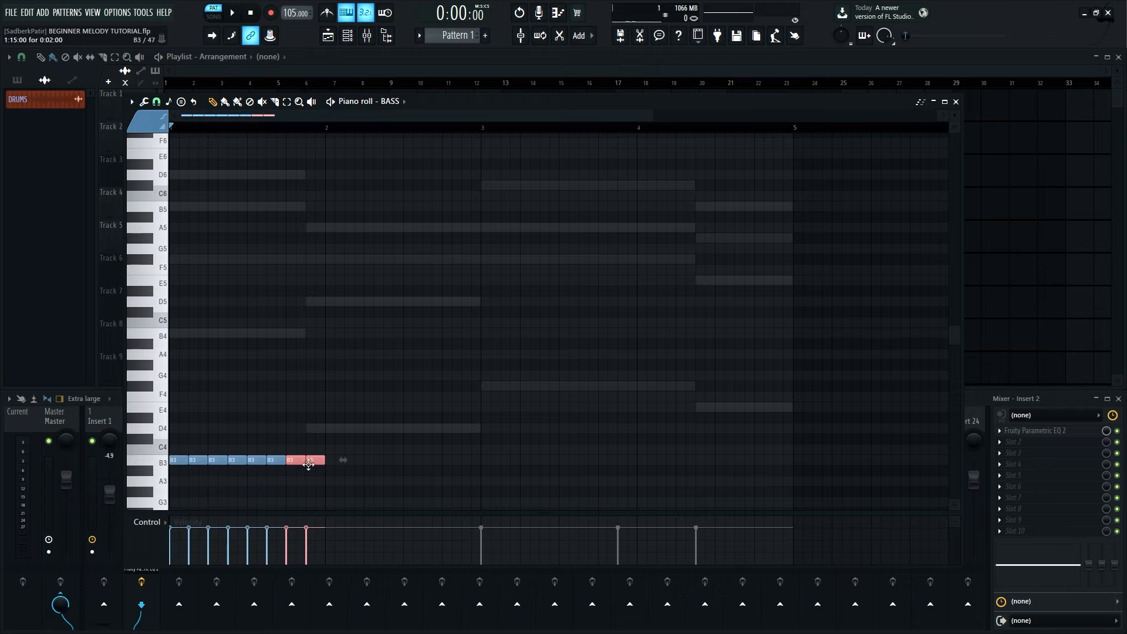
# - Move the last bass note of bar 1 down to D3 and repeat it up to the start of bar 3
pyautogui.hotkey('shift', 'Down')
pyautogui.hotkey('shift', 'Down')
pyautogui.hotkey('shift', 'Down')
pyautogui.hotkey('shift', 'Down')
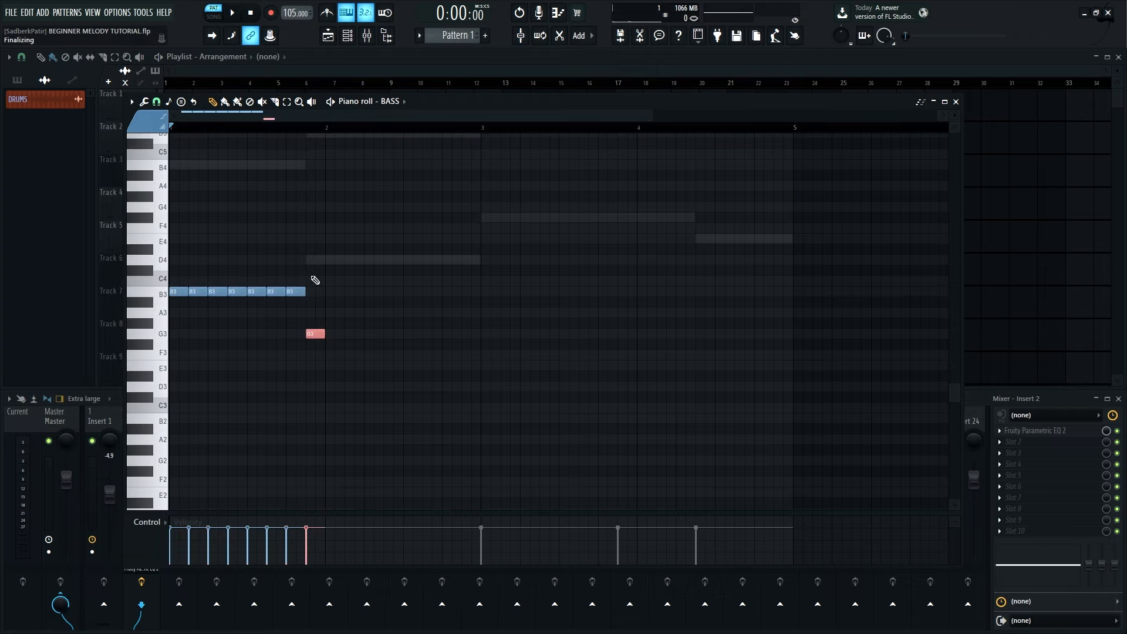
pyautogui.press('Down')
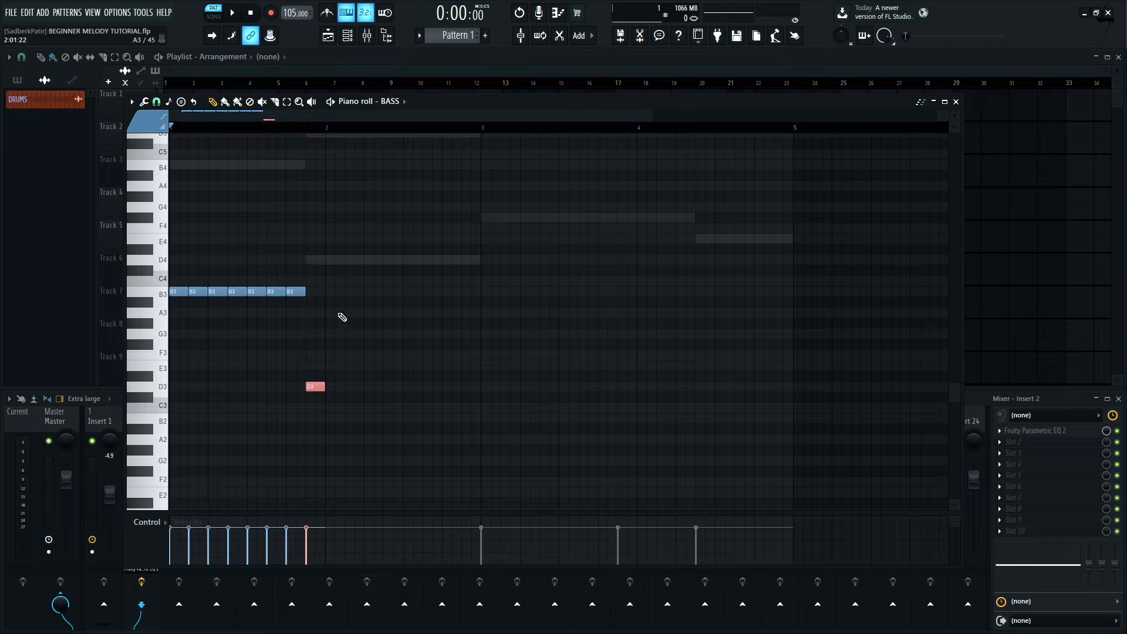
pyautogui.hotkey('ctrl', 'b')
pyautogui.hotkey('ctrl', 'b')
pyautogui.hotkey('ctrl', 'b')
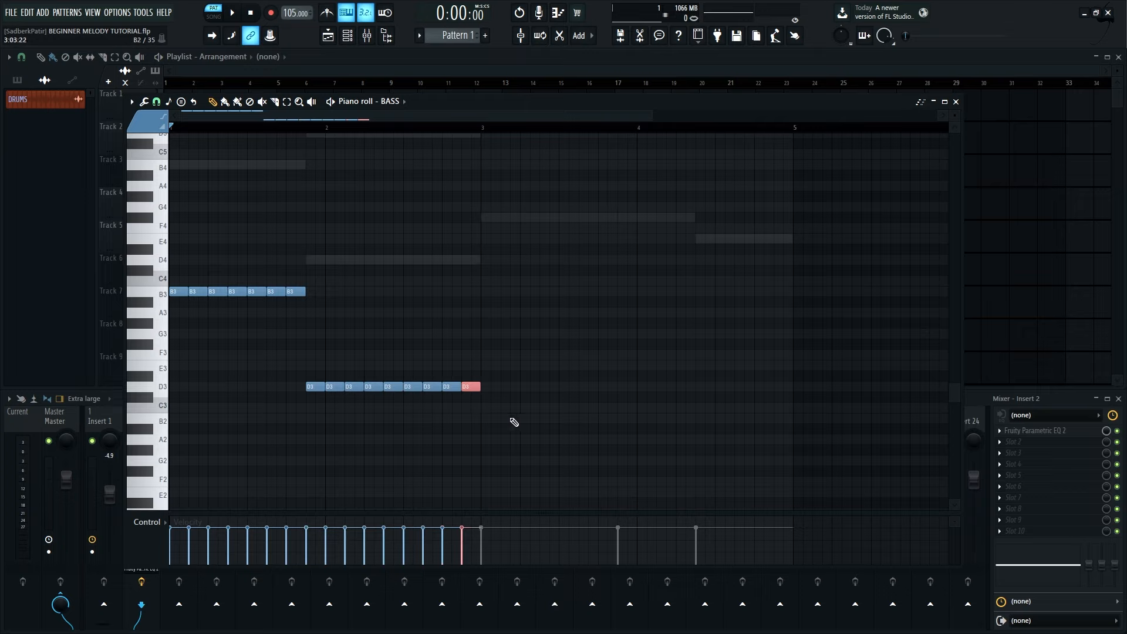
# - Continue the repeated bass notes from bar 3 on F#3 up to the last chord, and on E3 beneath it to bar 5
pyautogui.moveTo(514, 422); pyautogui.dragTo(333, 353)
pyautogui.hotkey('ctrl', 'b')
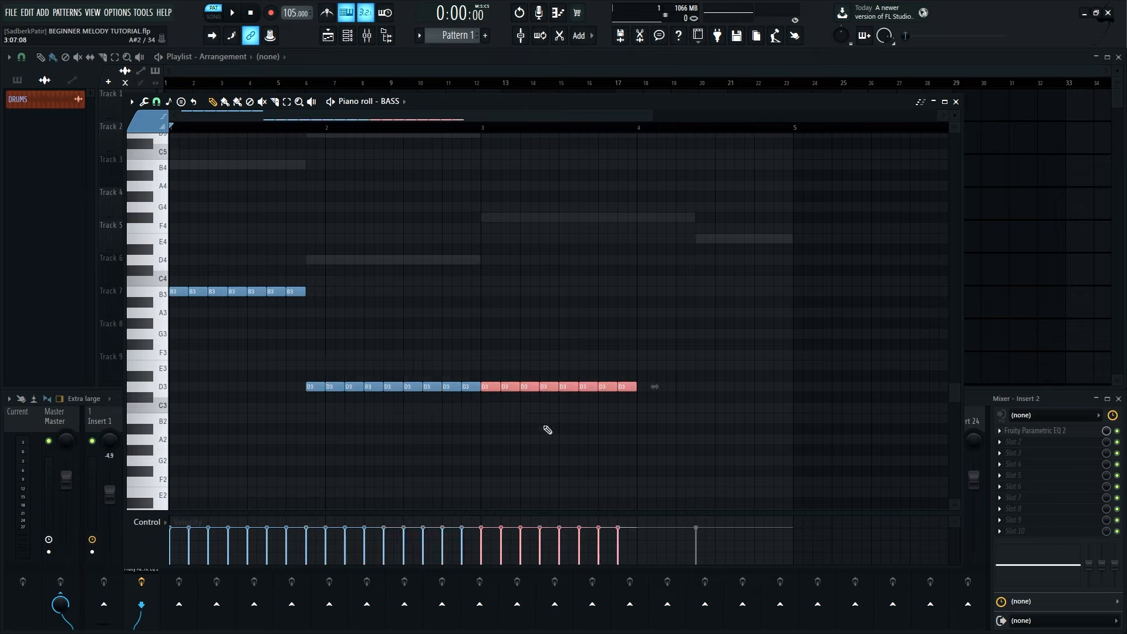
pyautogui.hotkey('shift', 'Up')
pyautogui.hotkey('shift', 'Up')
pyautogui.hotkey('shift', 'Up')
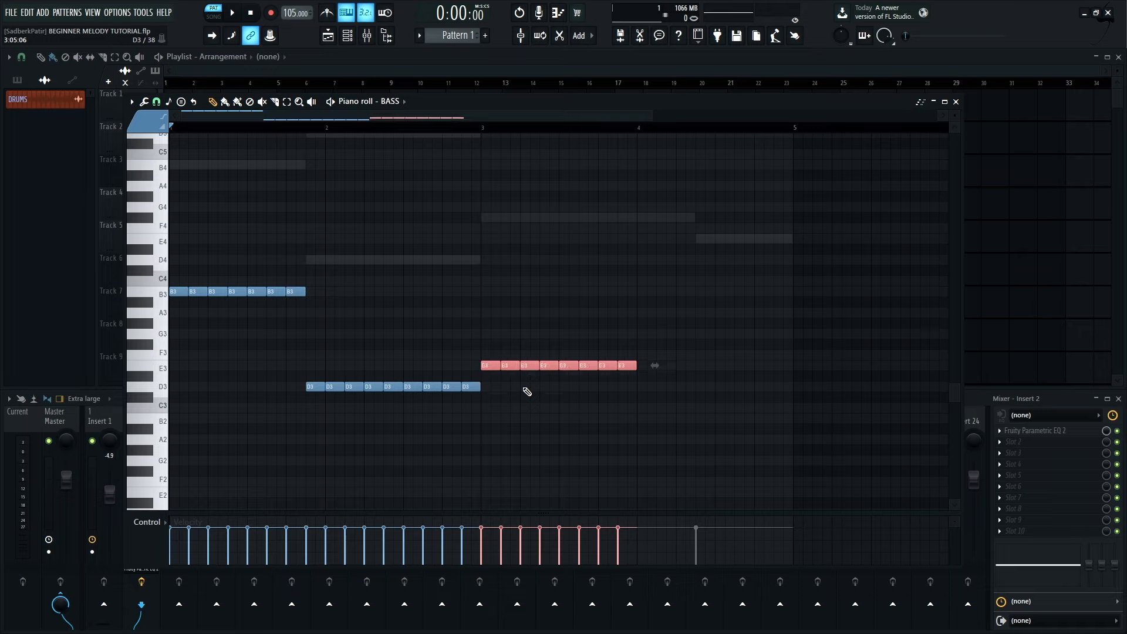
pyautogui.hotkey('shift', 'Up')
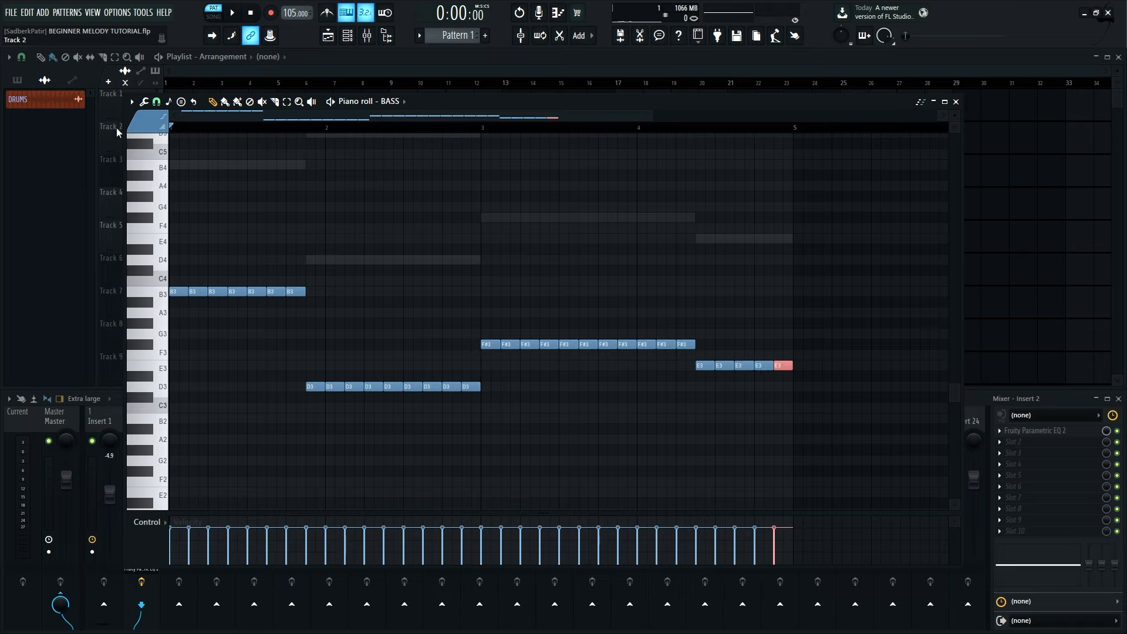
# - Play the pattern and load Fruity Parametric EQ 2 into the first effect slot of mixer Insert 3
pyautogui.press('space')
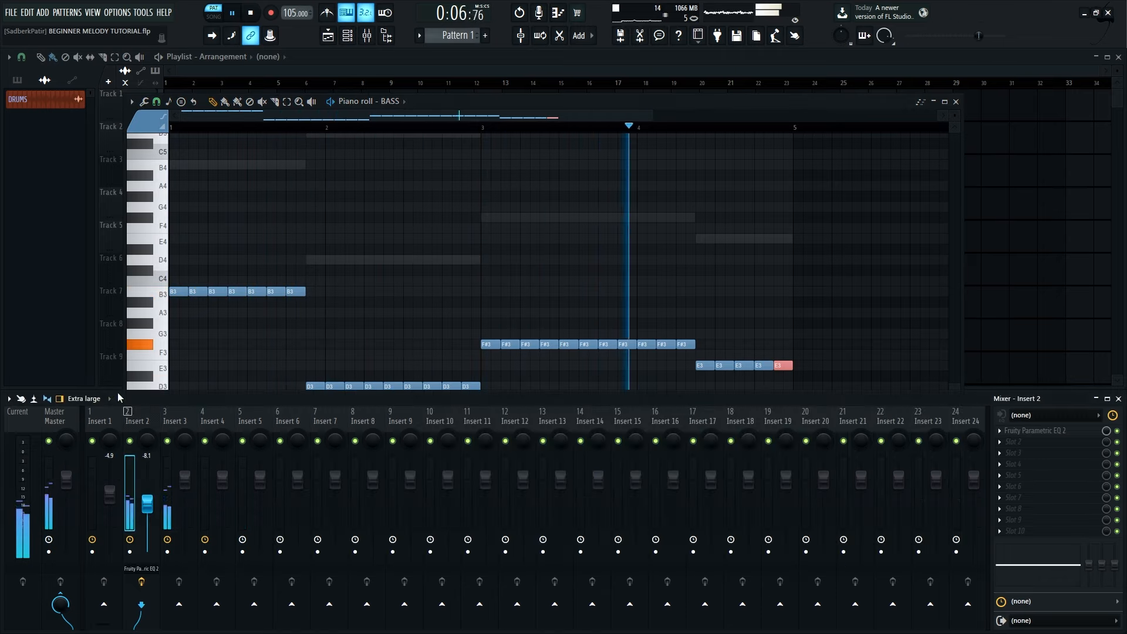
pyautogui.click(117, 392)
pyautogui.click(184, 454)
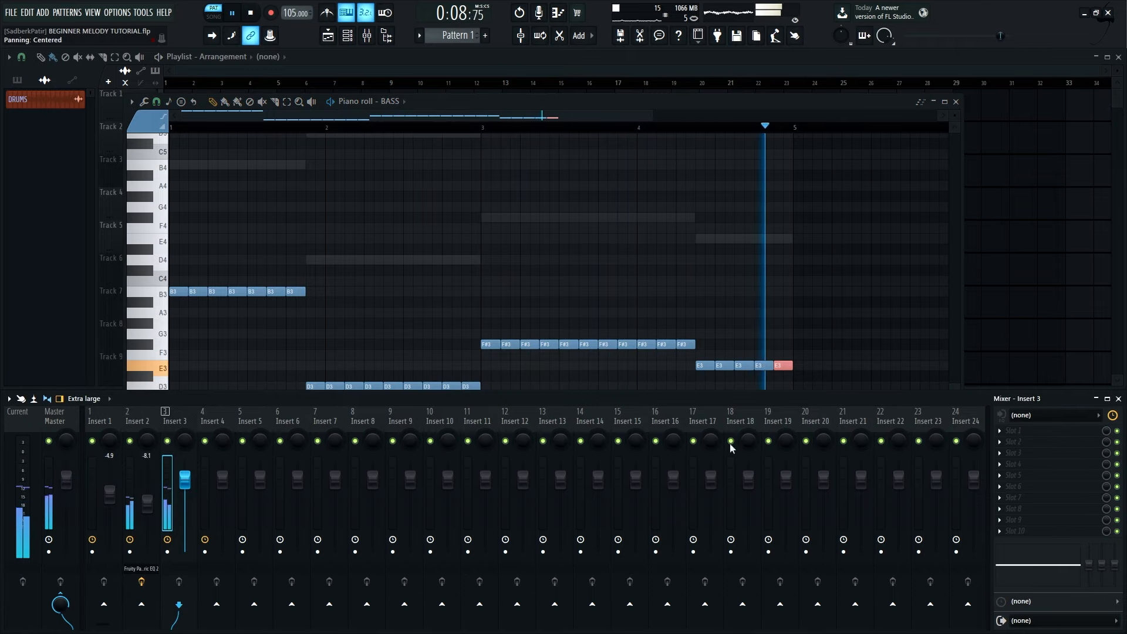
pyautogui.click(1014, 432)
pyautogui.click(760, 263)
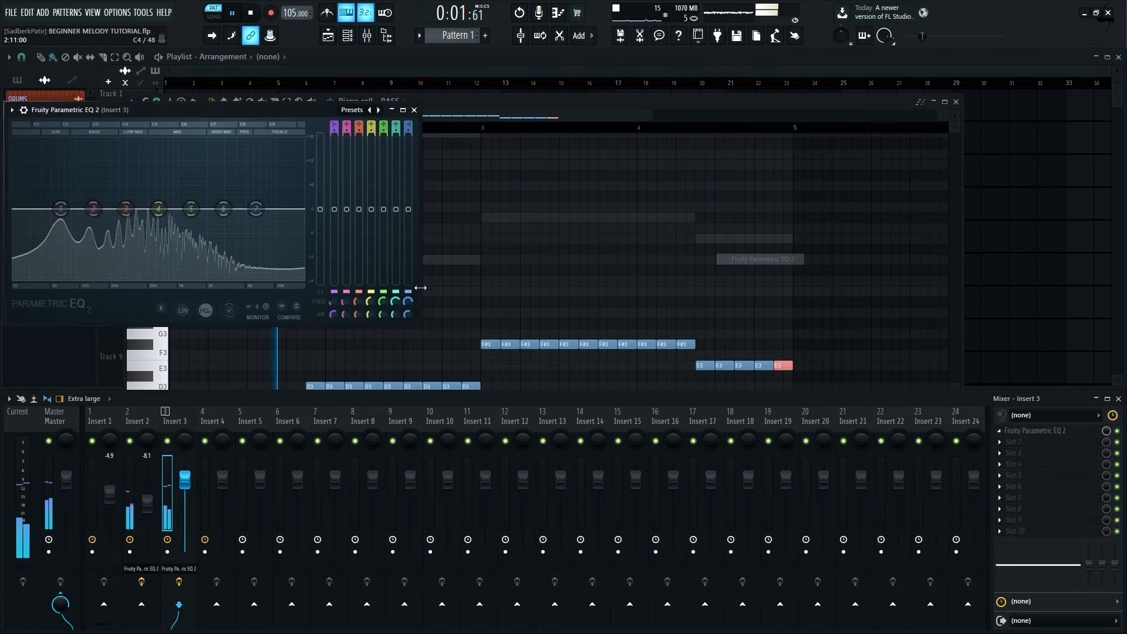
# - Reduce the bass's high frequencies by pulling EQ band 7 down and to a lower frequency, and close the equalizer
pyautogui.moveTo(235, 111); pyautogui.dragTo(609, 146)
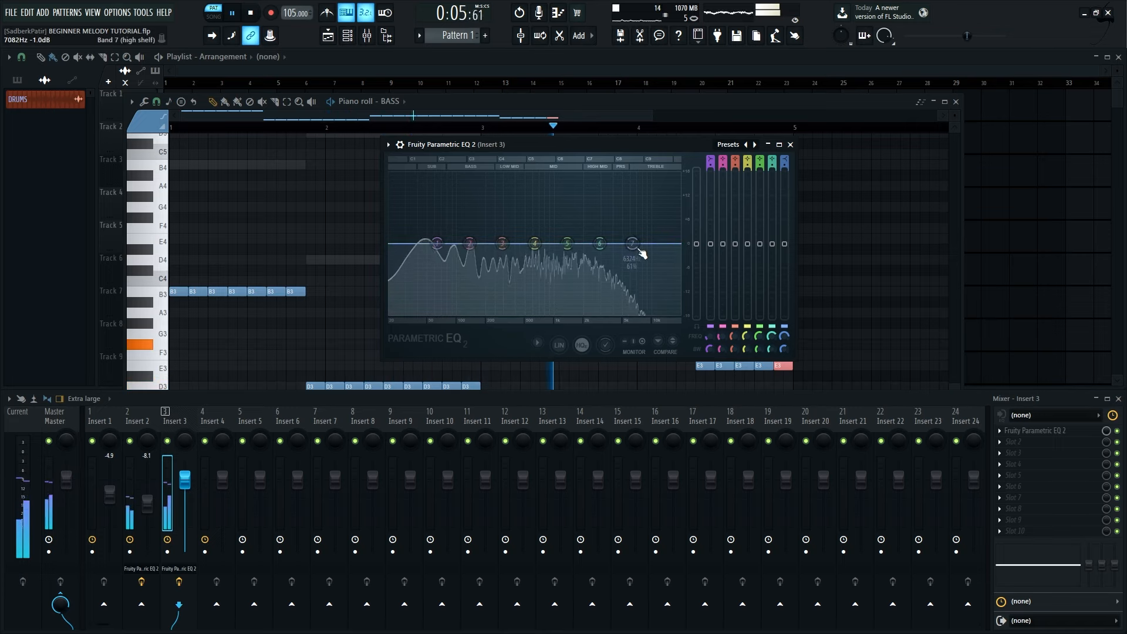
pyautogui.moveTo(631, 242); pyautogui.dragTo(594, 274)
pyautogui.click(790, 144)
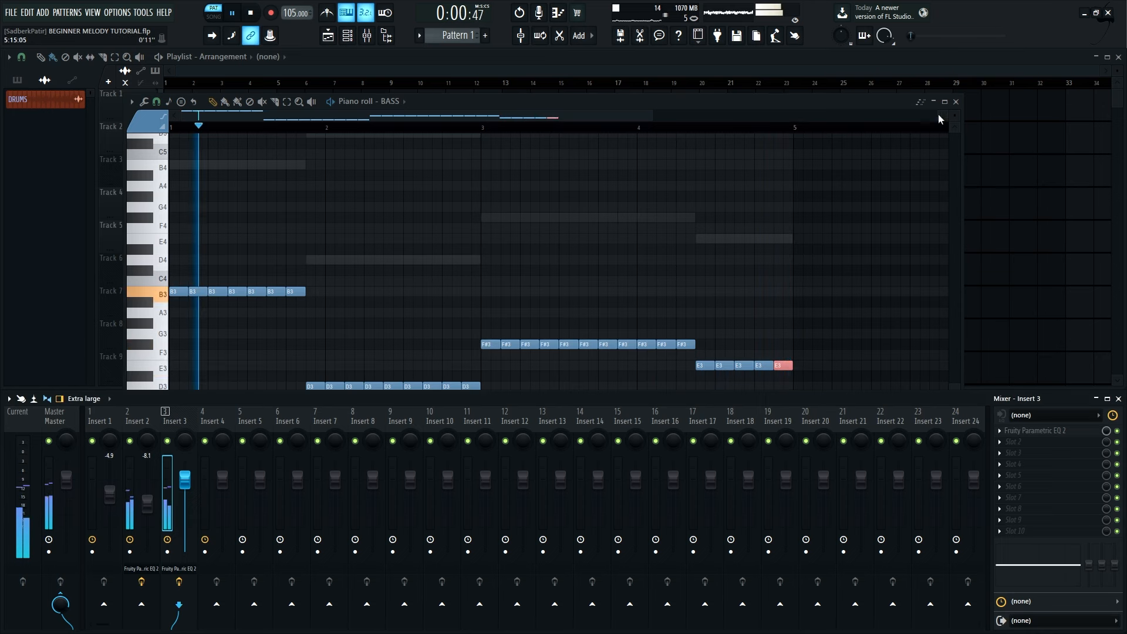
# - Replace the third B3 bass note in bar 1 with a shorter B3 starting half a note later, against playback
pyautogui.click(952, 109)
pyautogui.click(955, 102)
pyautogui.click(414, 216)
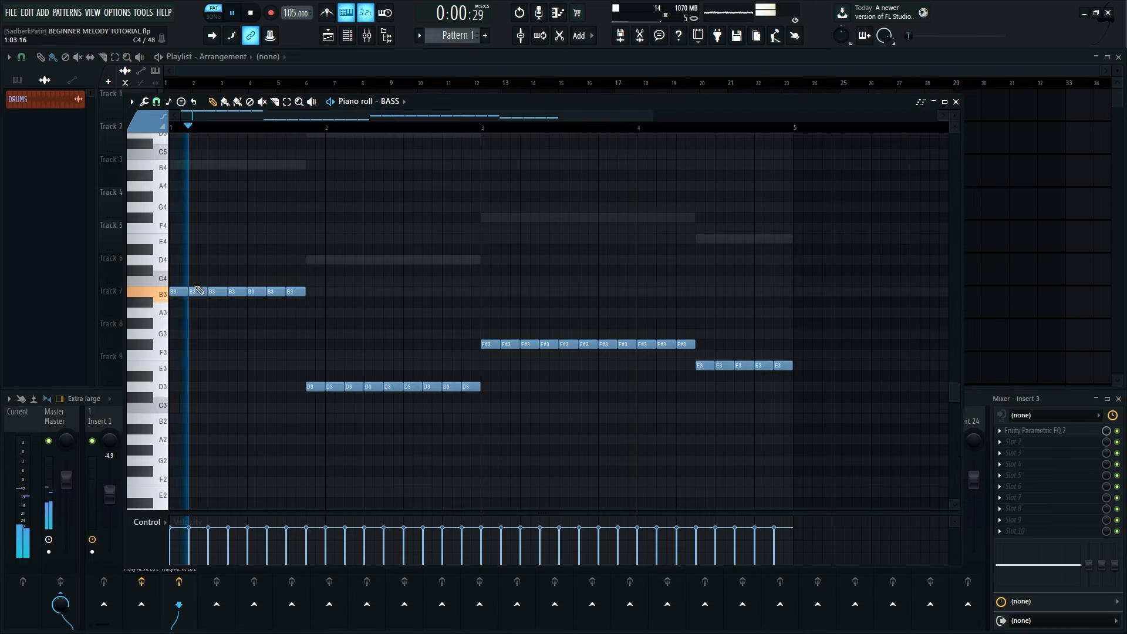
pyautogui.press('space')
pyautogui.rightClick(211, 291)
pyautogui.press('space')
pyautogui.click(219, 292)
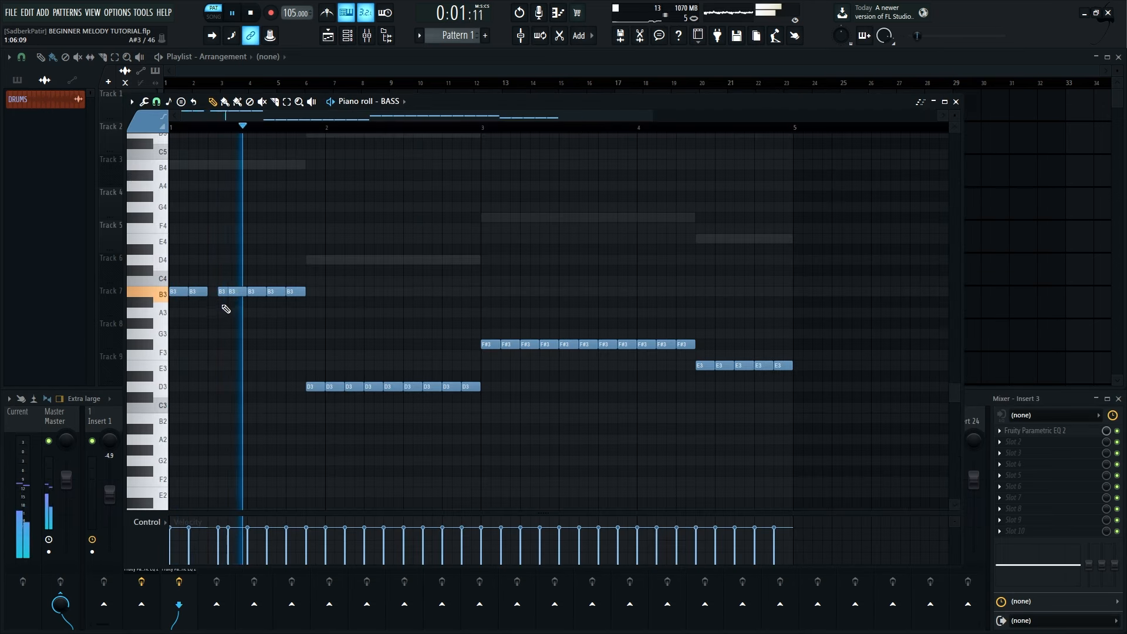
pyautogui.press('space')
pyautogui.moveTo(221, 299); pyautogui.dragTo(212, 279)
pyautogui.press('space')
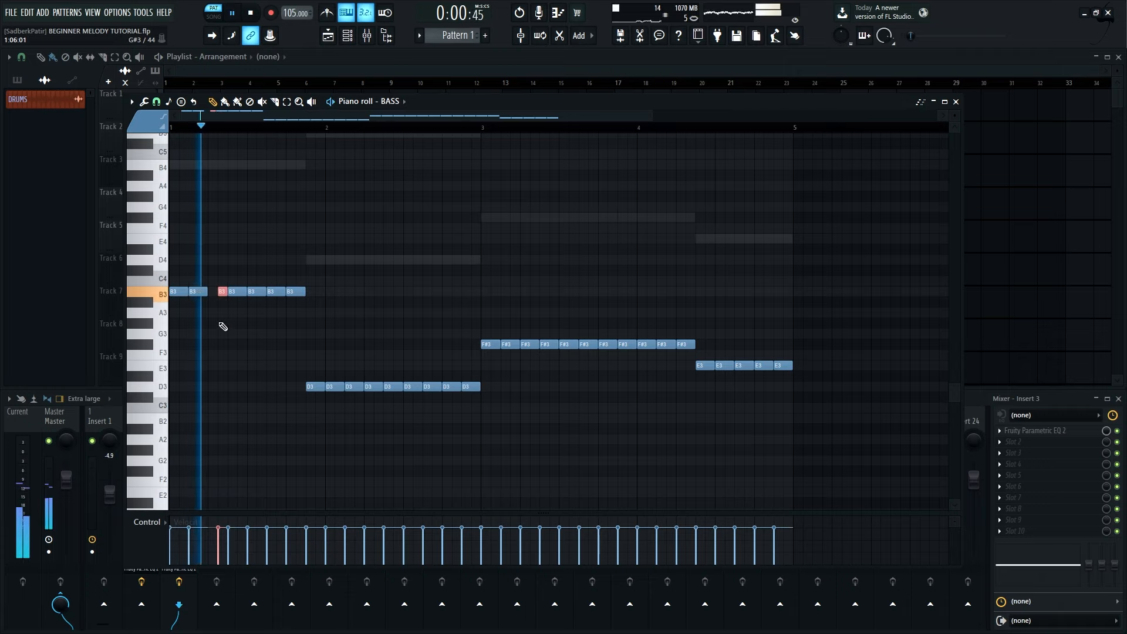
# - Halve the fourth B3 bass note from its start and replace the last B3 with a short one directly before the D3 notes
pyautogui.press('space')
pyautogui.moveTo(232, 292); pyautogui.dragTo(242, 291)
pyautogui.press('space')
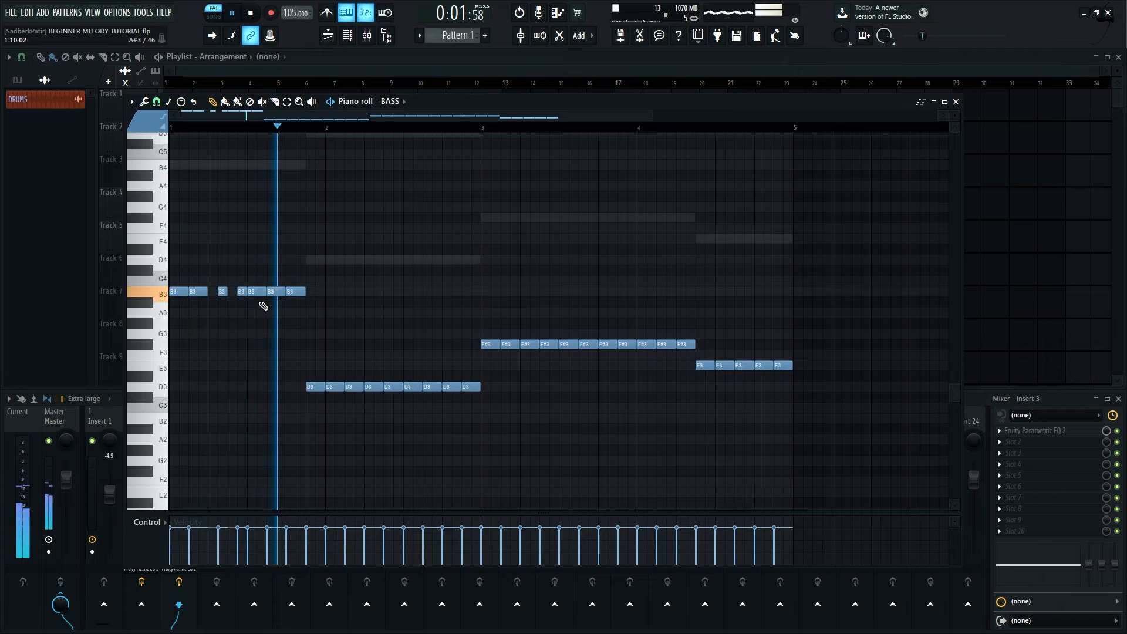
pyautogui.press('space')
pyautogui.rightClick(297, 292)
pyautogui.press('space')
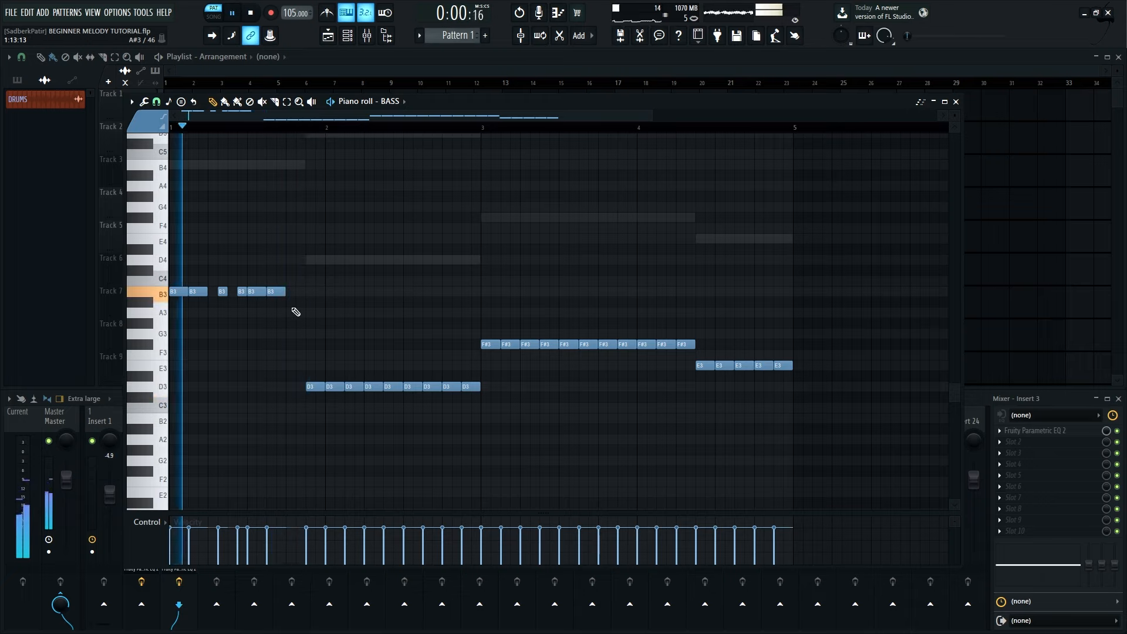
pyautogui.press('space')
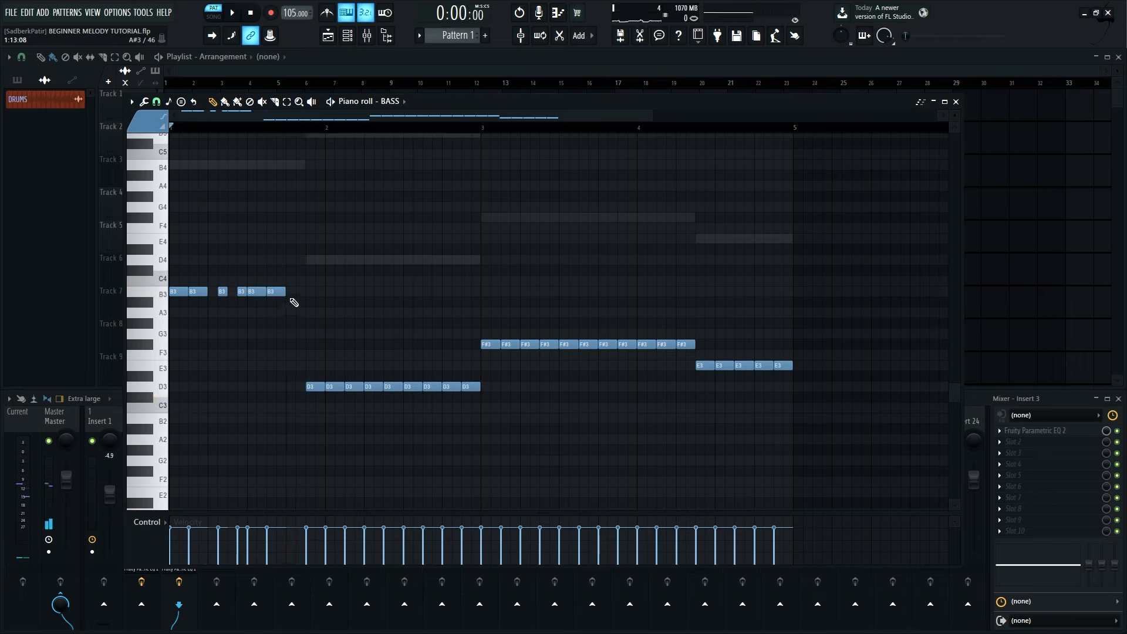
pyautogui.click(300, 292)
pyautogui.press('space')
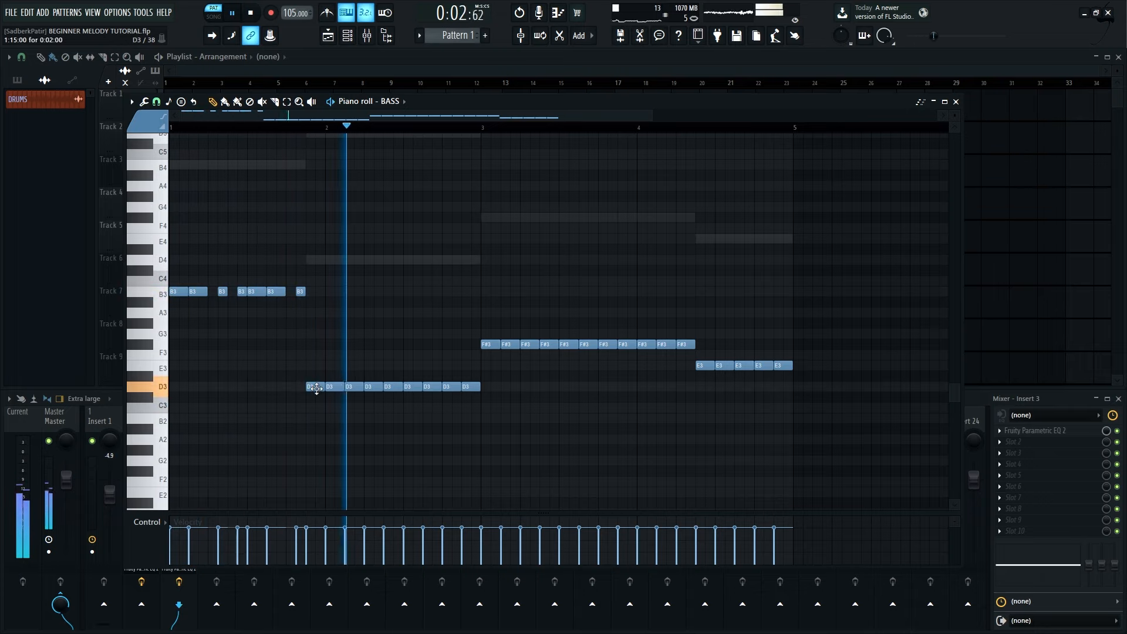
pyautogui.press('space')
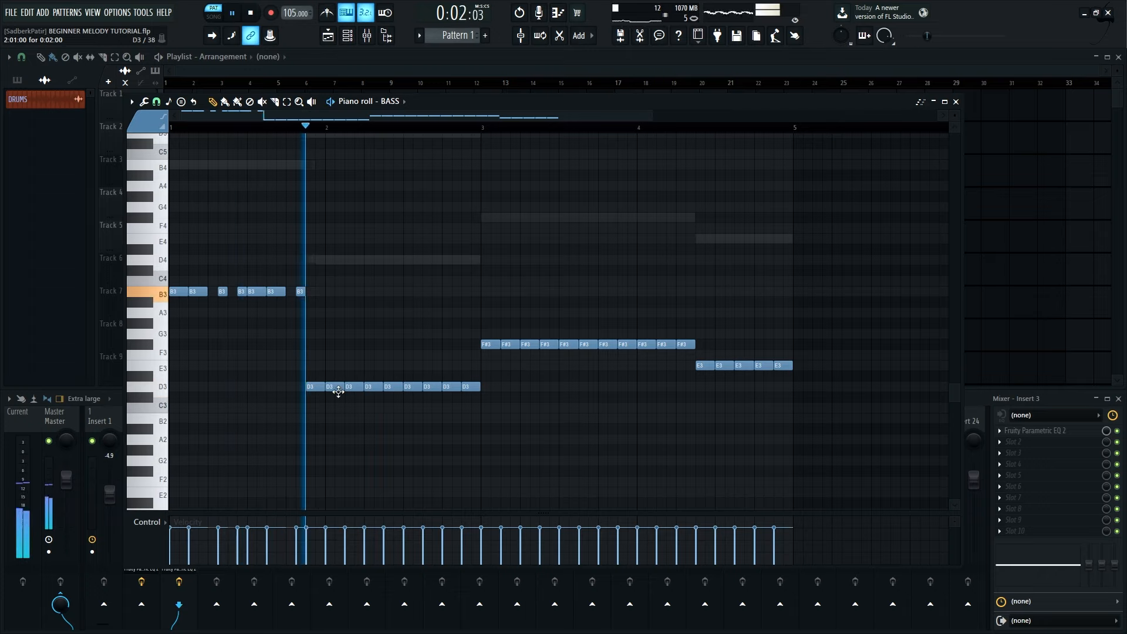
pyautogui.press('space')
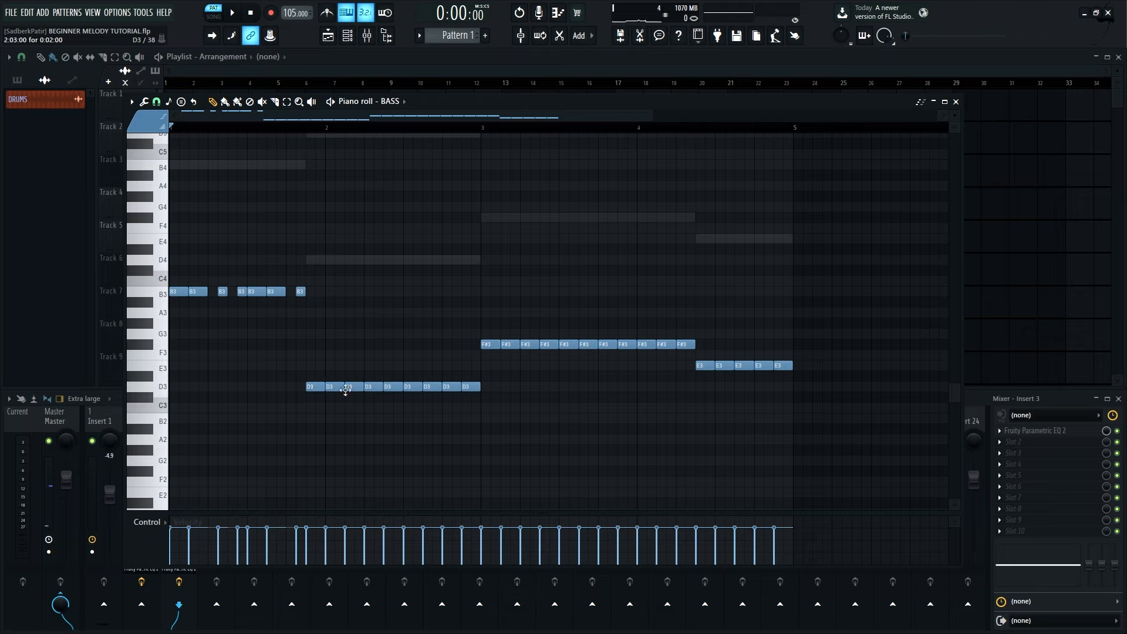
# - Delete every D3 bass note except the first, copy the B3 rhythm onto D3 right after it, and play the result
pyautogui.moveTo(345, 389)
pyautogui.mouseDown()
pyautogui.moveTo(475, 387)
pyautogui.moveTo(463, 386)
pyautogui.mouseUp()
pyautogui.moveTo(306, 327); pyautogui.dragTo(103, 247)
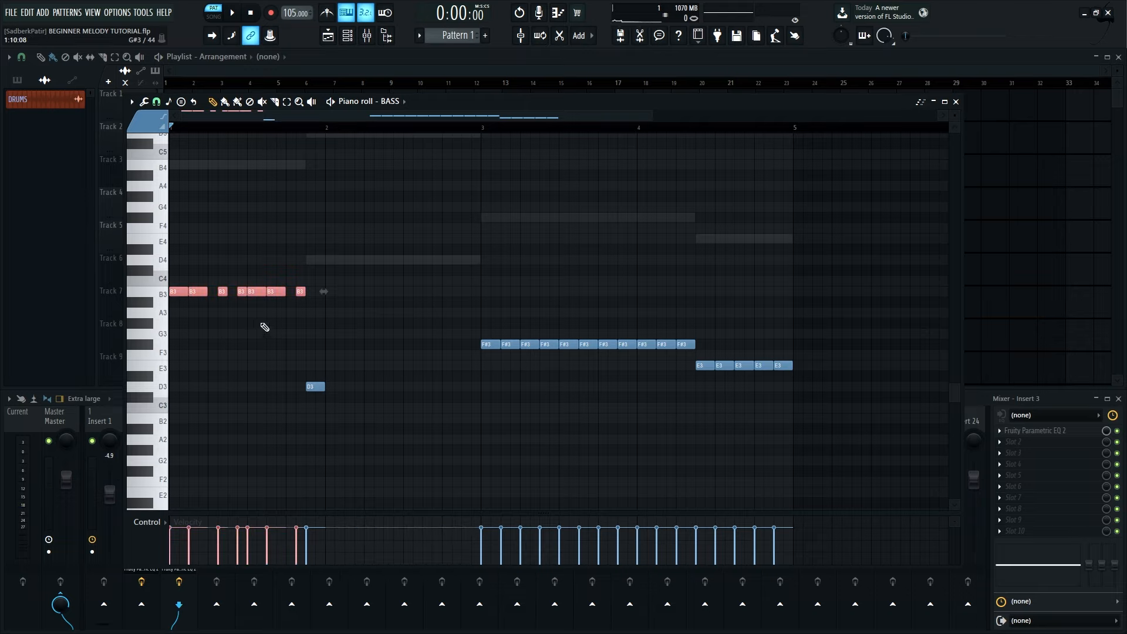
pyautogui.moveTo(188, 293); pyautogui.dragTo(344, 397)
pyautogui.press('space')
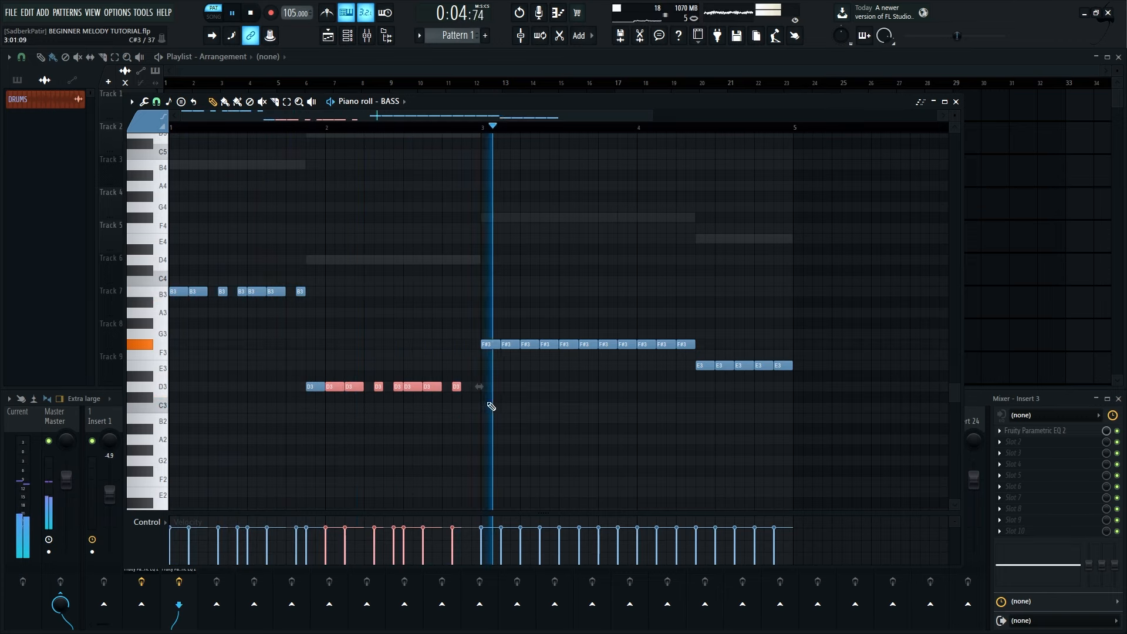
pyautogui.press('space')
# - Open the piano roll of the ARP channel and lower the volume of mixer Insert 4 to -7.9
pyautogui.press('F7')
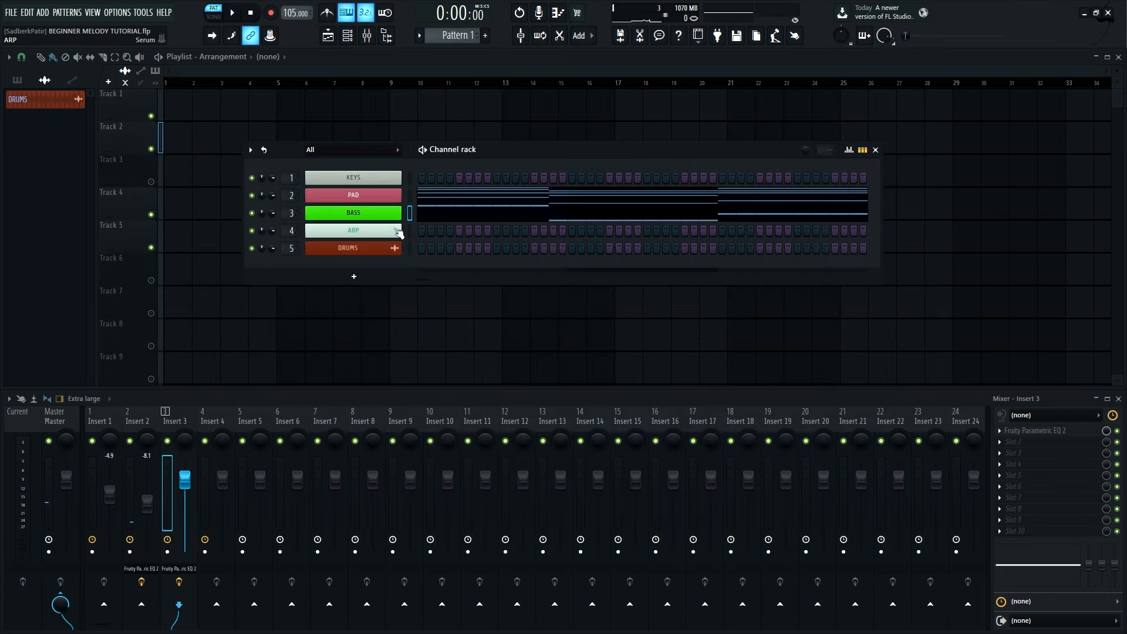
pyautogui.rightClick(390, 232)
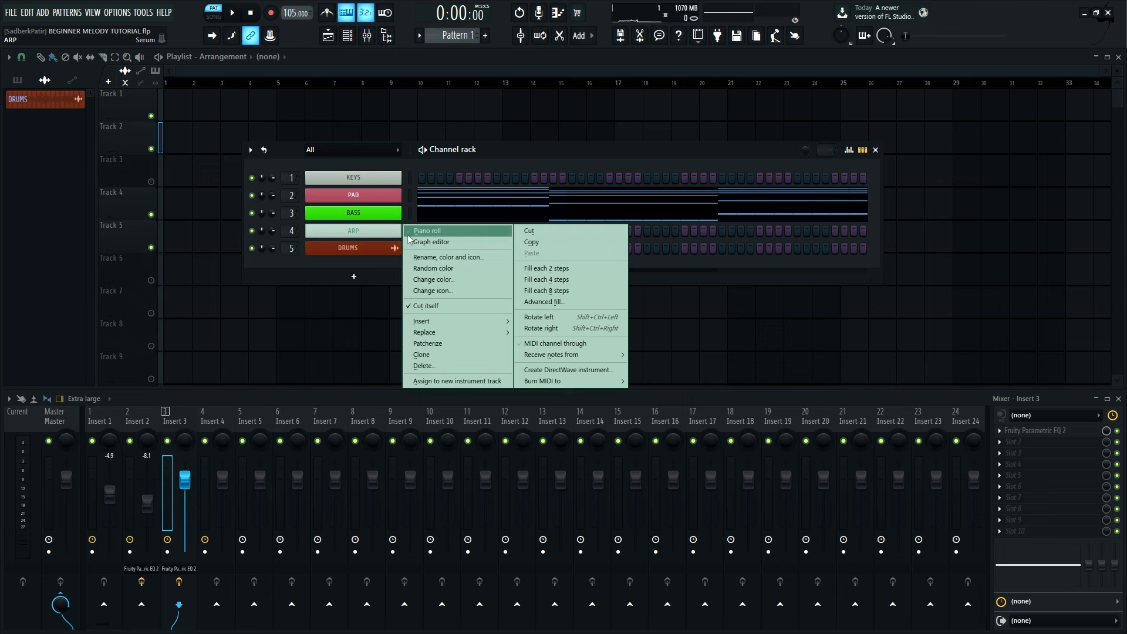
pyautogui.click(427, 232)
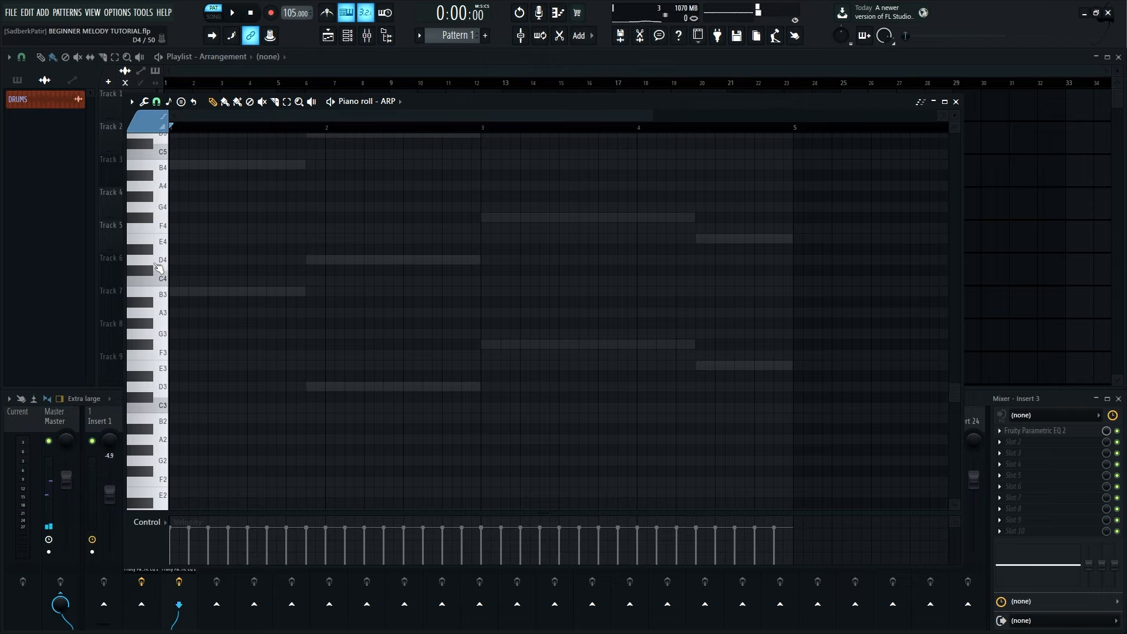
pyautogui.click(222, 504)
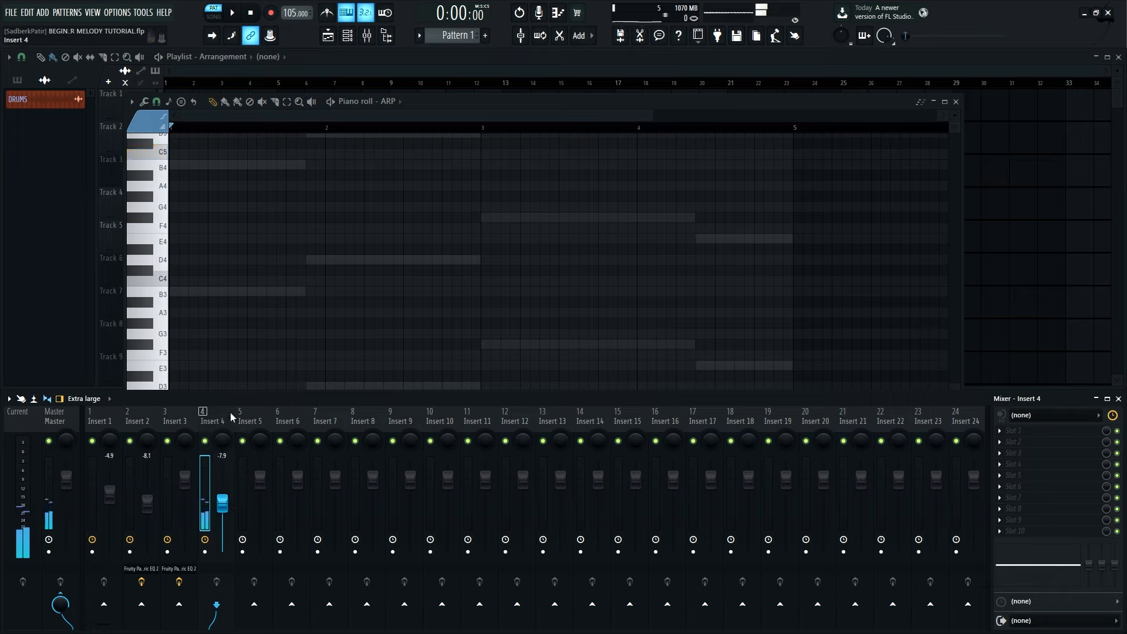
pyautogui.click(173, 220)
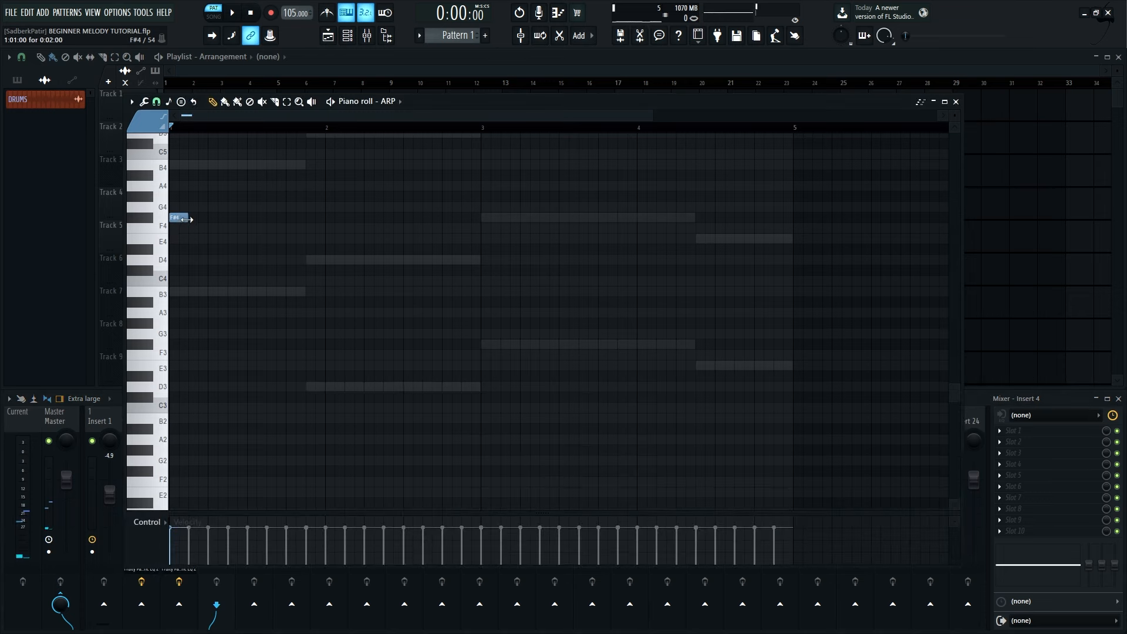
pyautogui.click(192, 196)
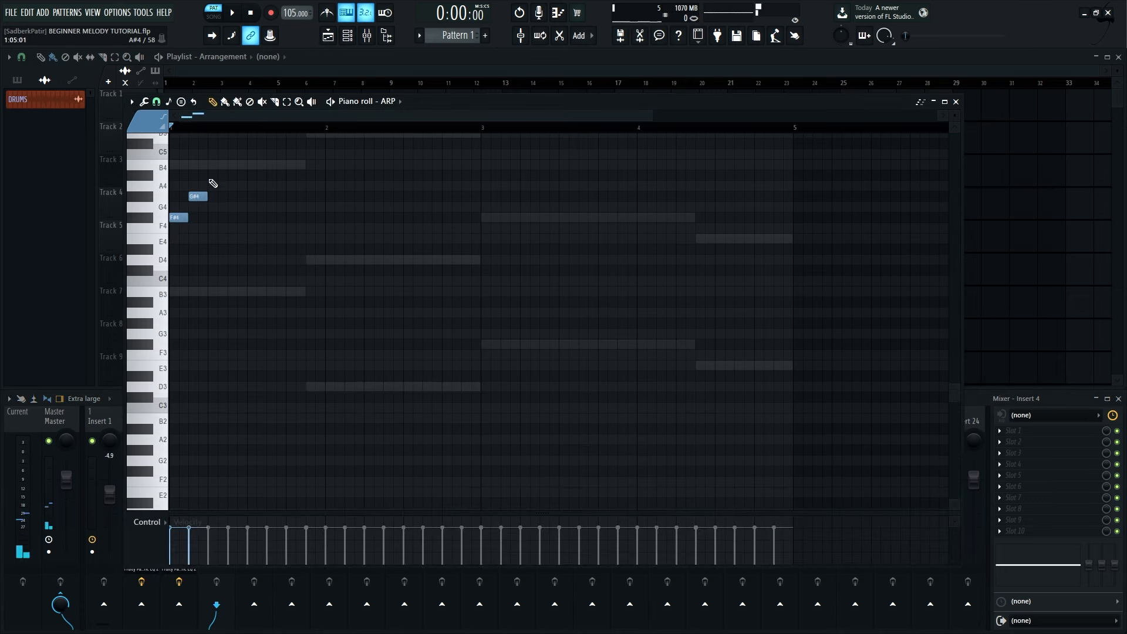
pyautogui.click(211, 186)
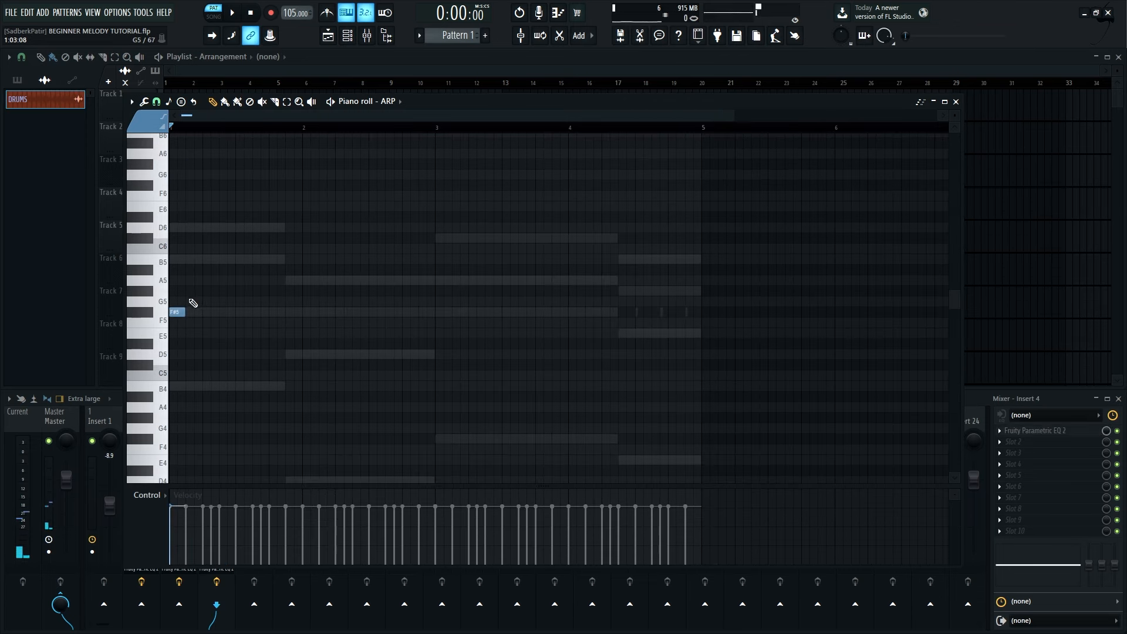
# - Continue the ARP after the opening F#5 with consecutive equal notes G#5, A5, F#5, A5, C#6, F#6 and G#6, and play them
pyautogui.click(187, 292)
pyautogui.click(205, 282)
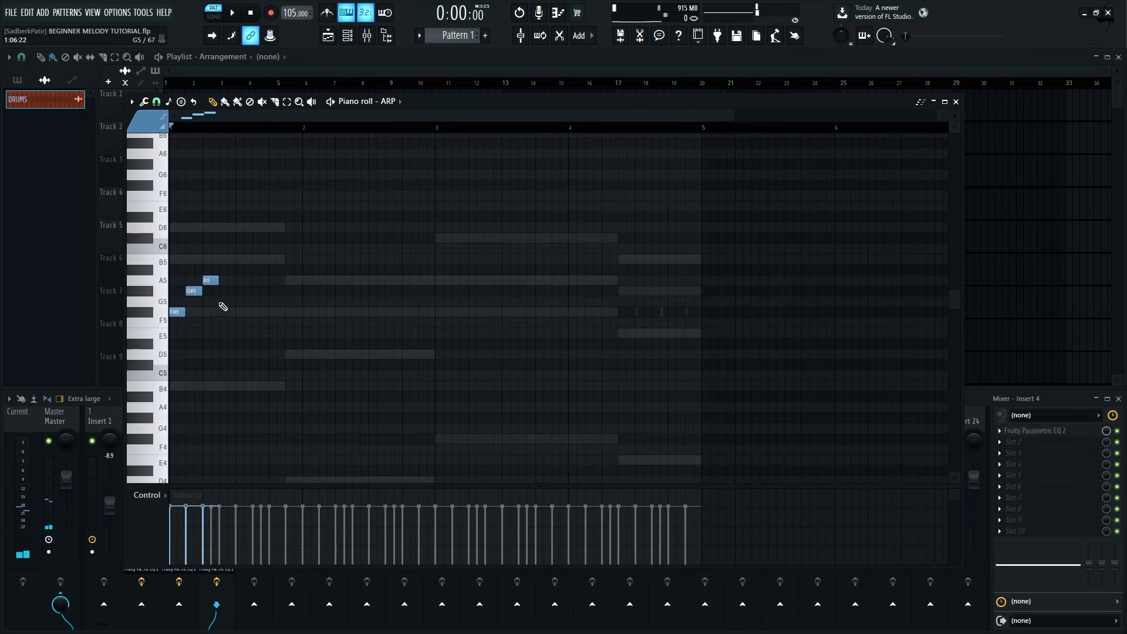
pyautogui.click(224, 313)
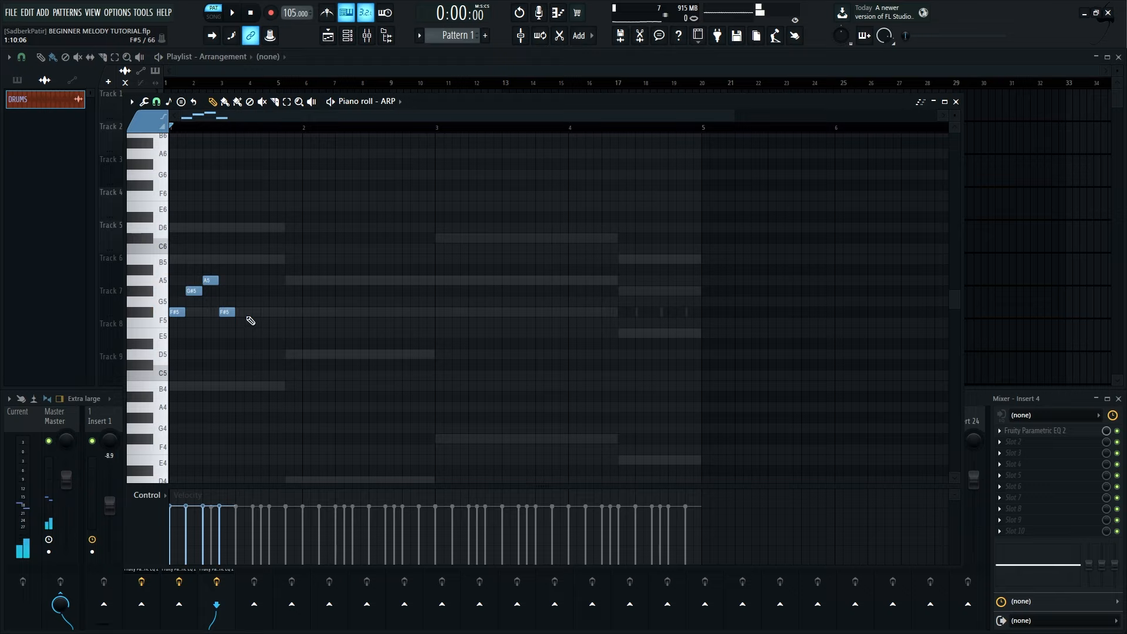
pyautogui.click(241, 281)
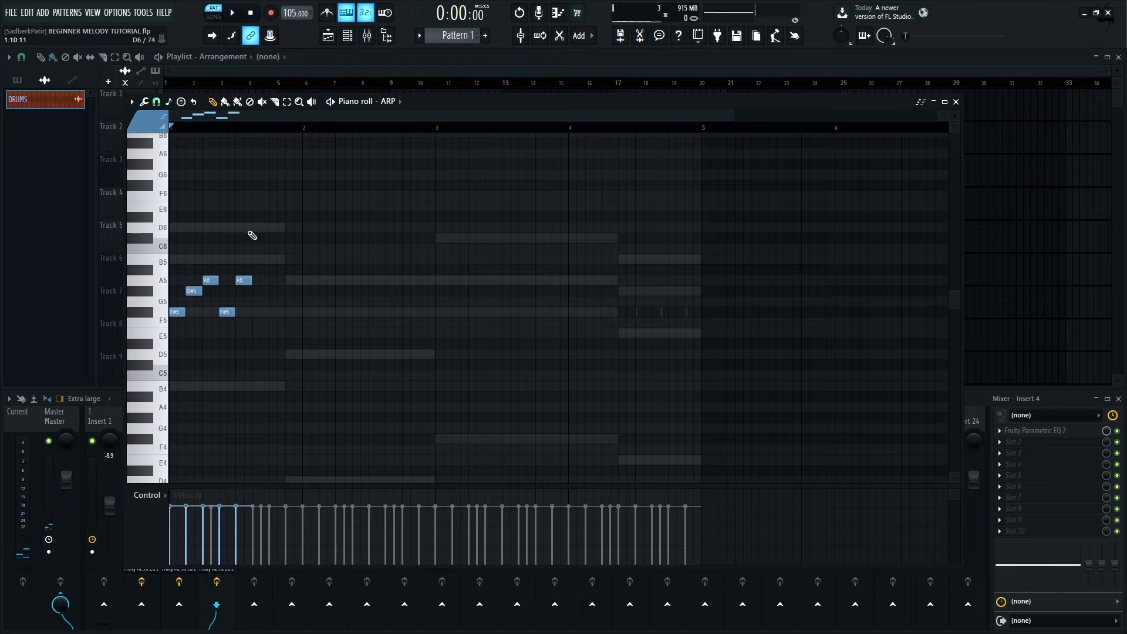
pyautogui.click(249, 240)
pyautogui.scroll(3, 262, 249)
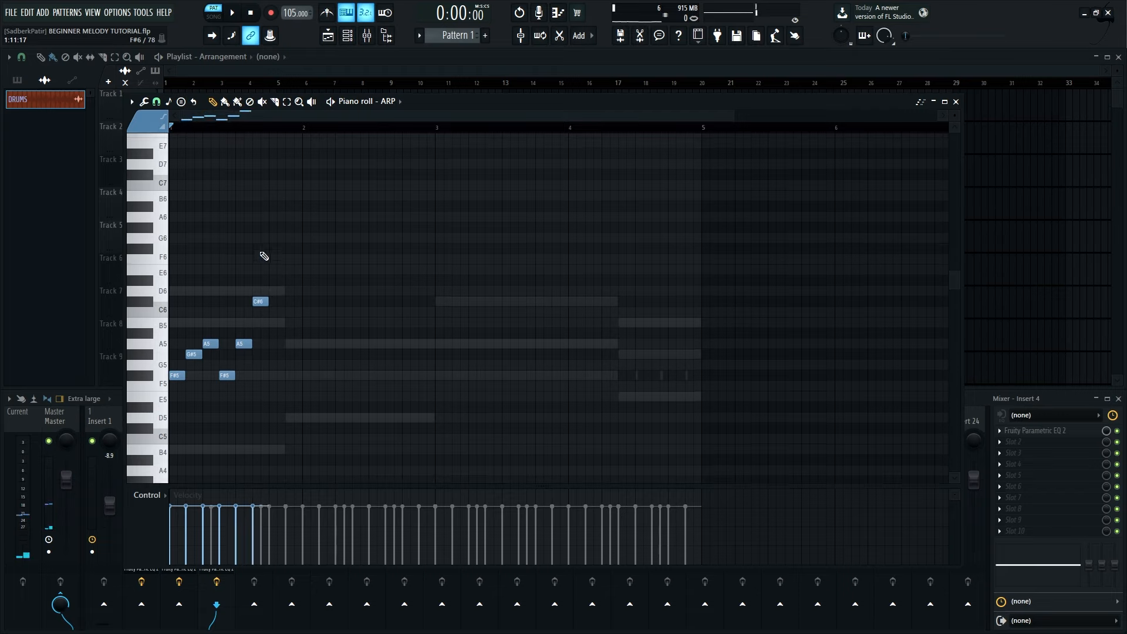
pyautogui.click(277, 249)
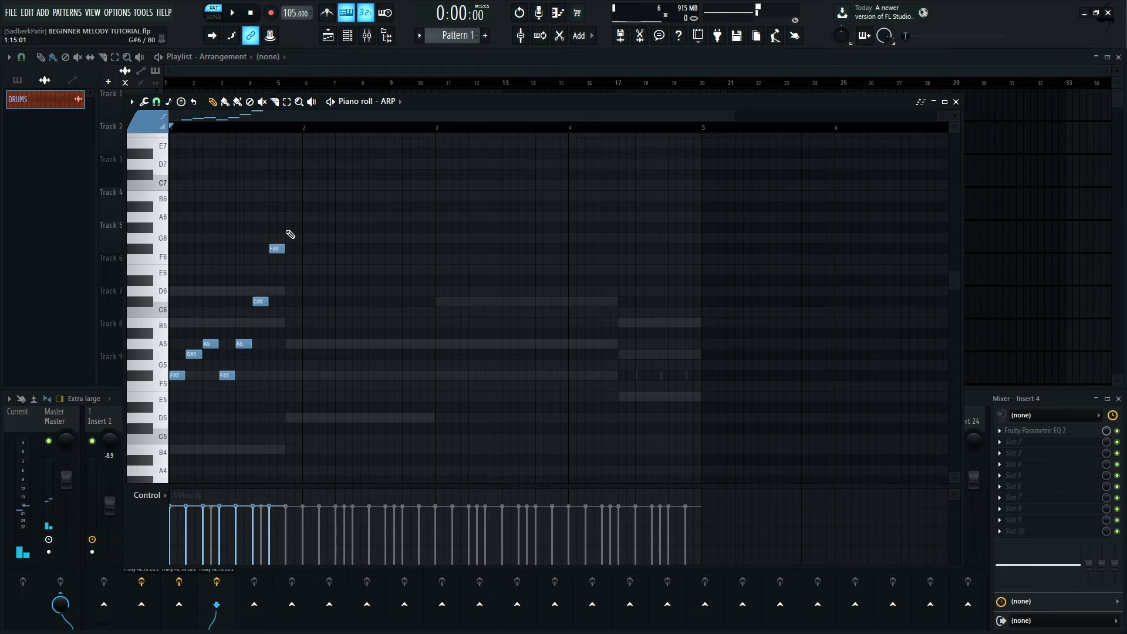
pyautogui.click(291, 228)
pyautogui.press('space')
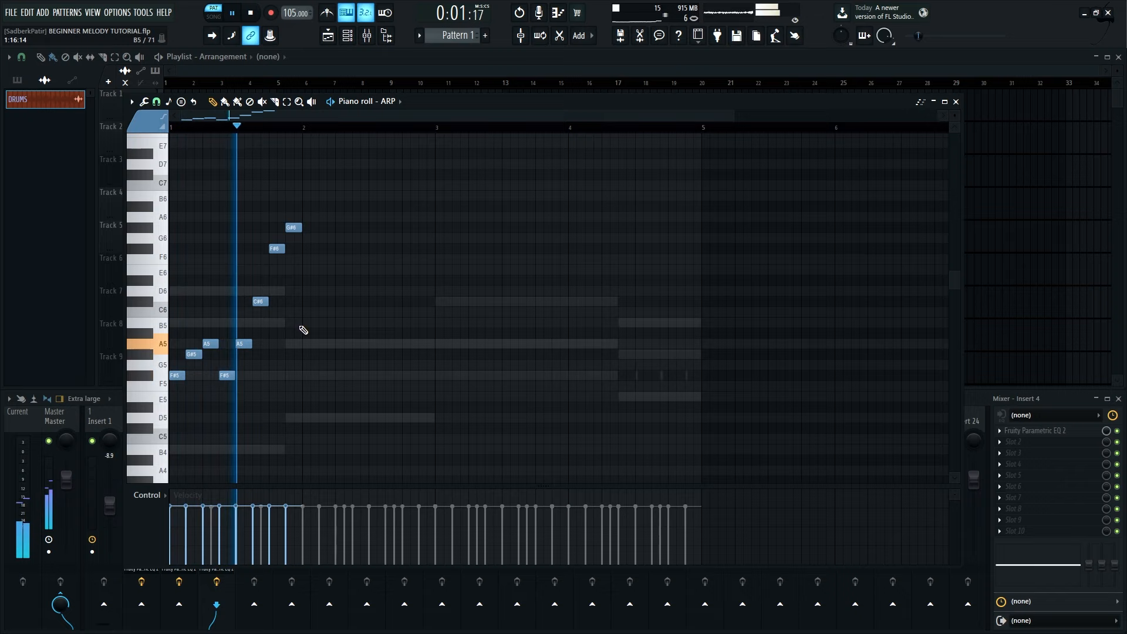
pyautogui.press('space')
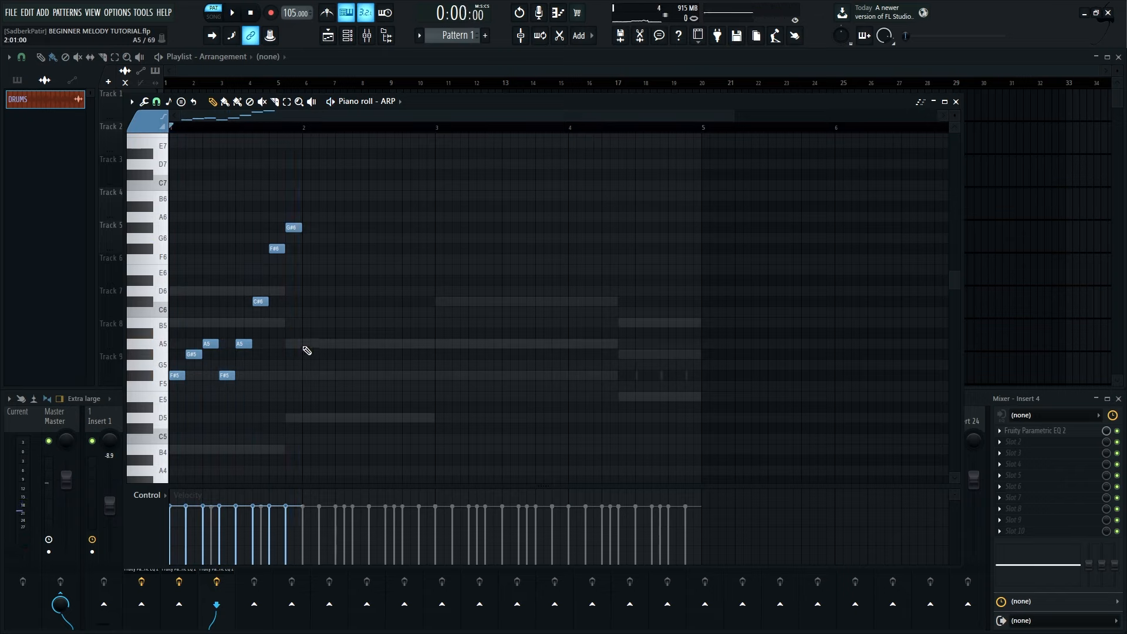
# - Add equal ARP notes A5, F#5, G#5, A5 and F#6 one after another from the start of bar 2, and start playback
pyautogui.click(302, 344)
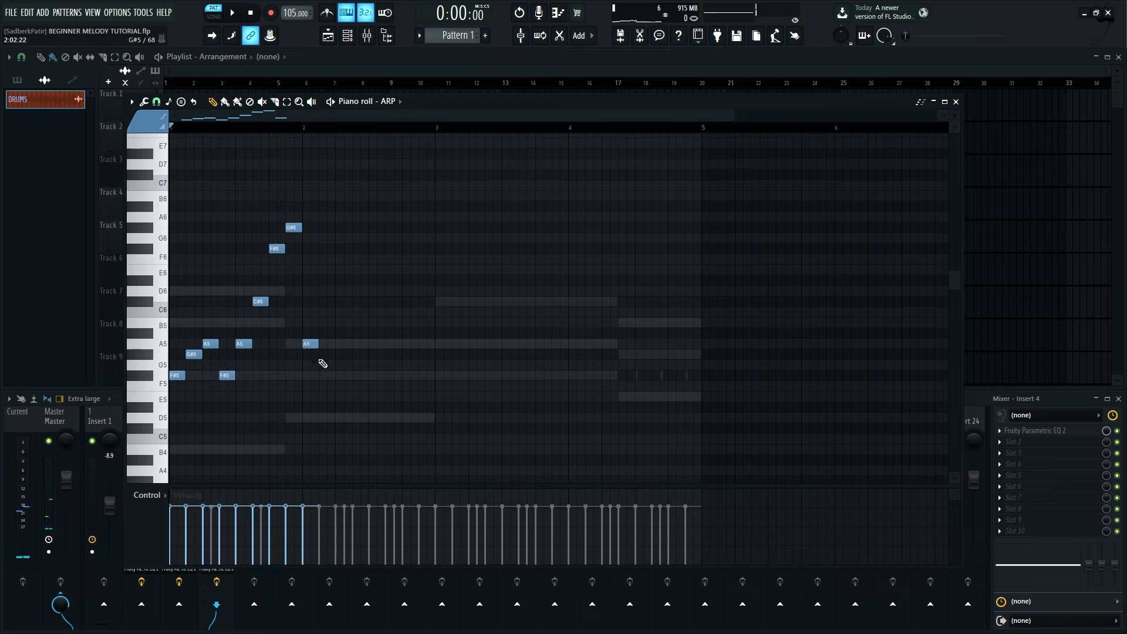
pyautogui.click(330, 377)
pyautogui.moveTo(330, 375); pyautogui.dragTo(322, 376)
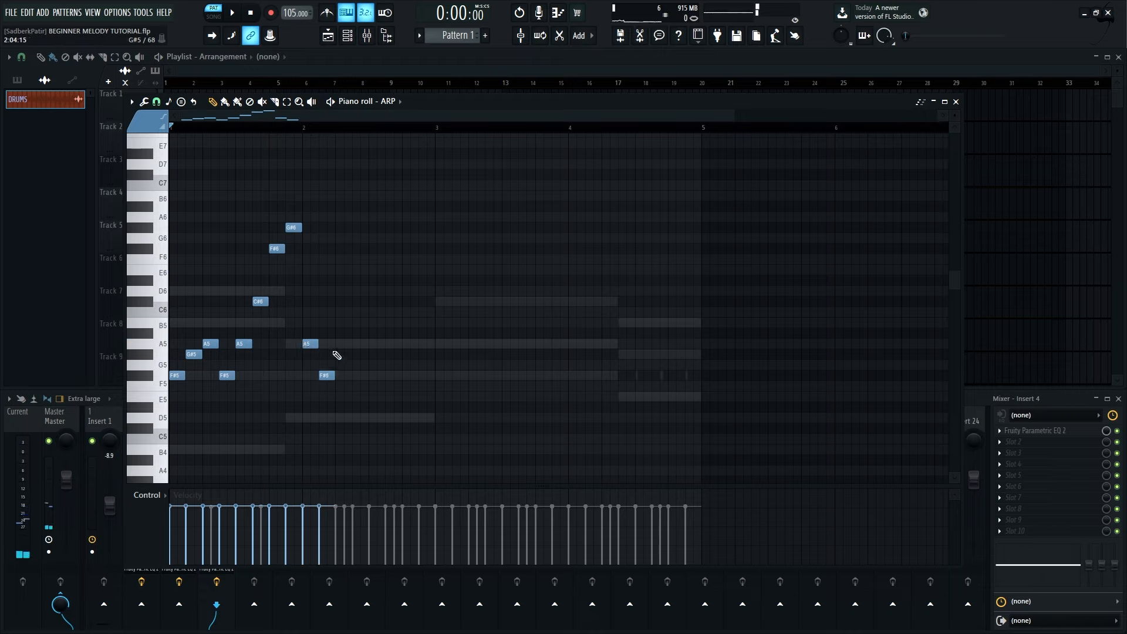
pyautogui.click(344, 354)
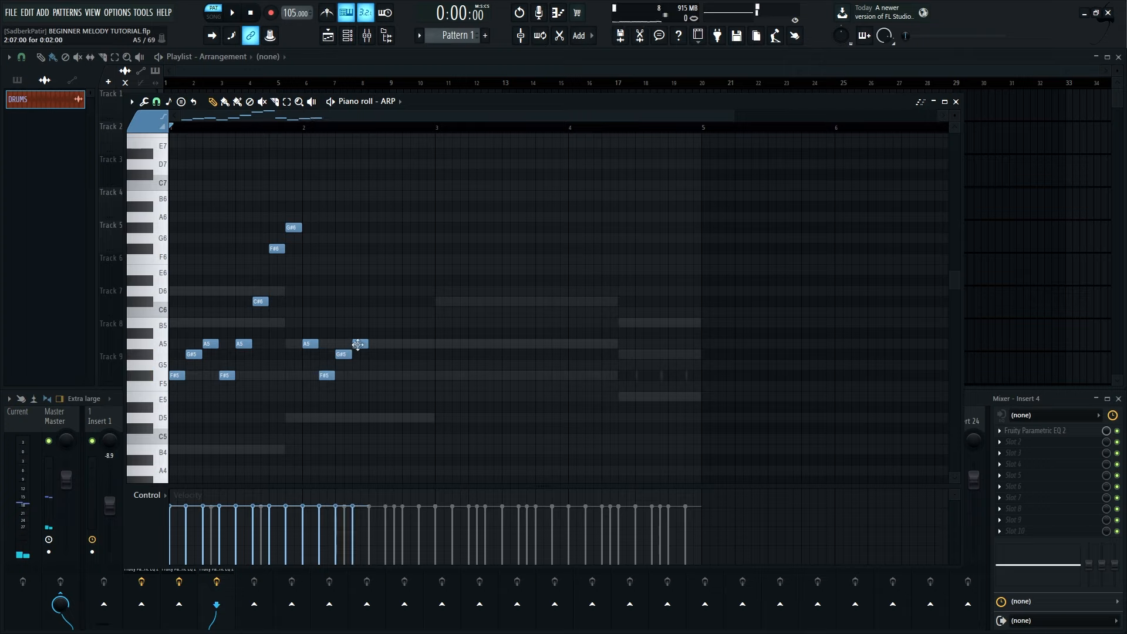
pyautogui.click(371, 259)
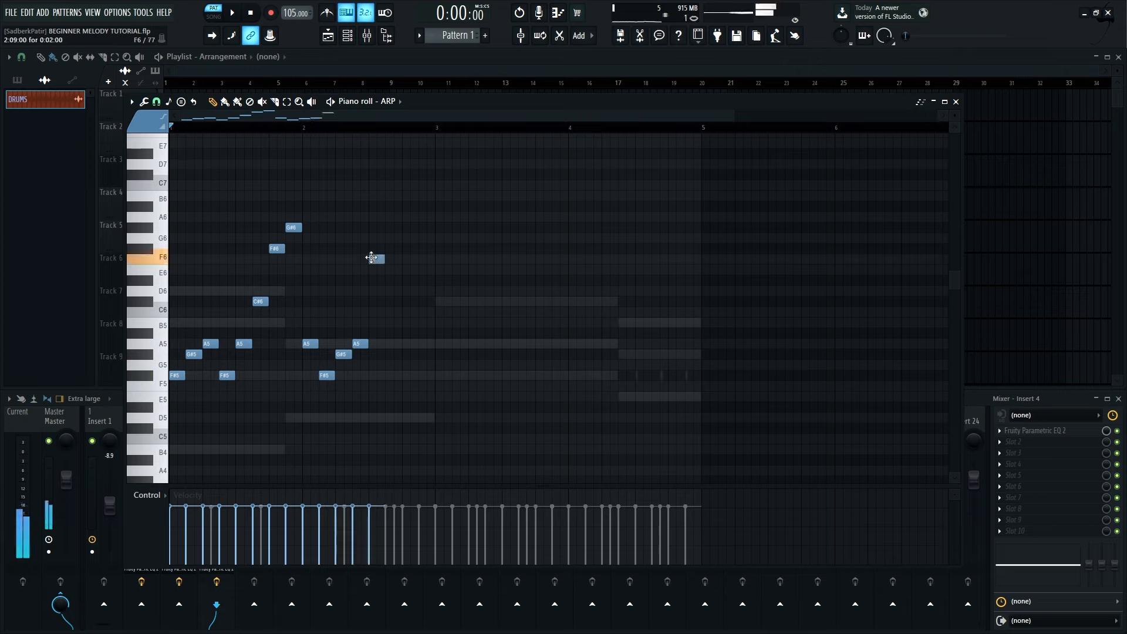
pyautogui.moveTo(374, 259); pyautogui.dragTo(374, 248)
pyautogui.press('space')
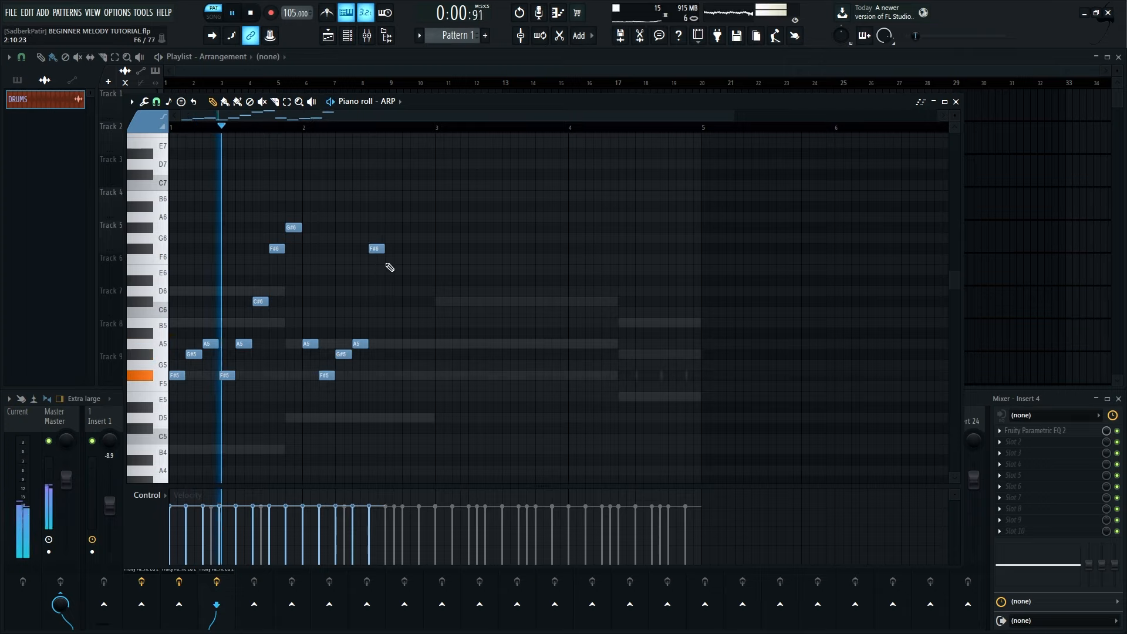
# - Finish bar 2 of the ARP with the descending notes E6, D6 and C#6, and play the phrase
pyautogui.click(390, 270)
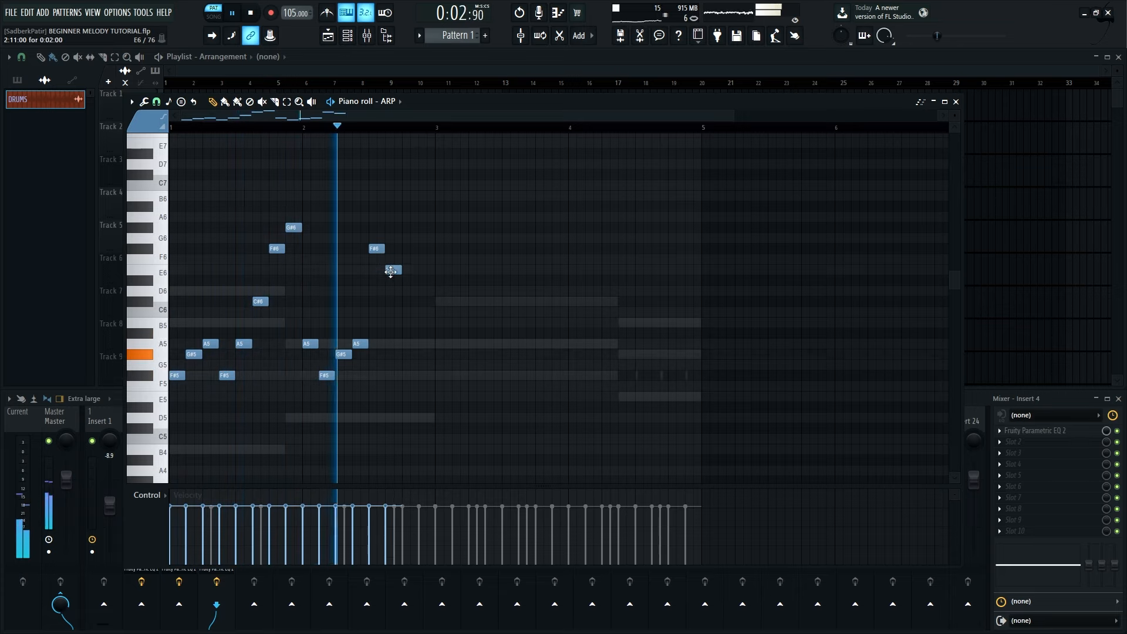
pyautogui.click(403, 290)
pyautogui.press('space')
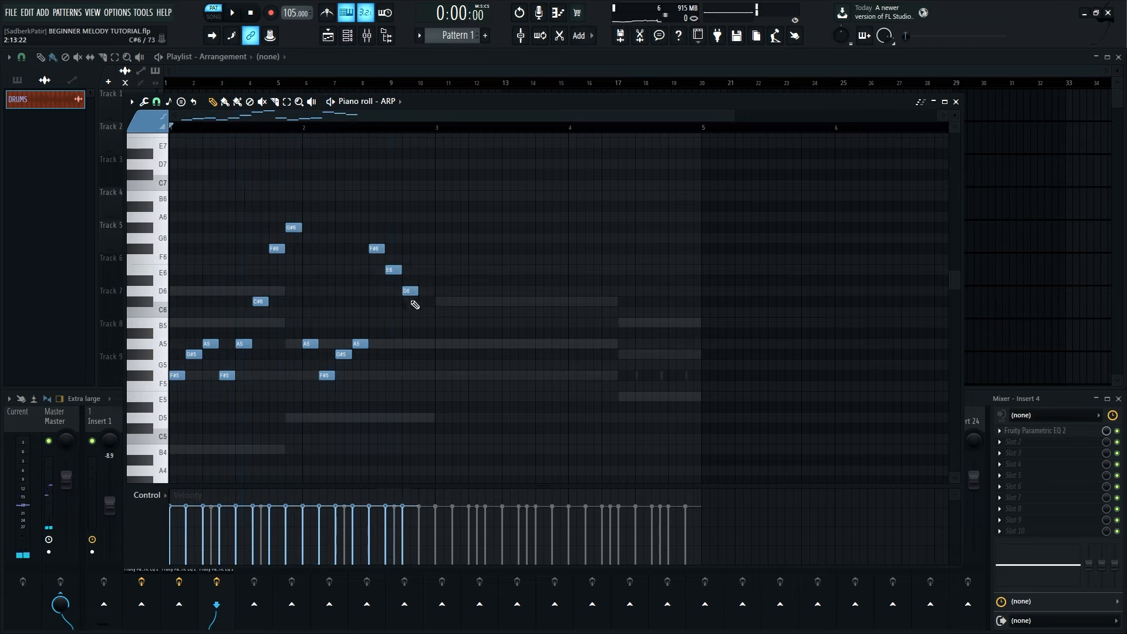
pyautogui.press('space')
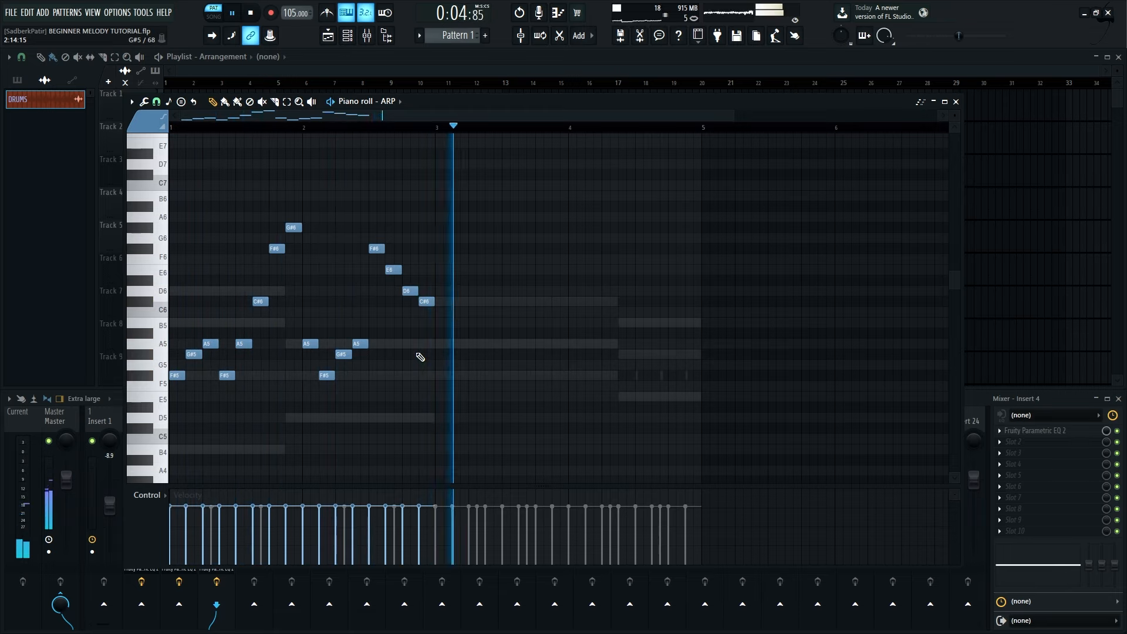
pyautogui.press('space')
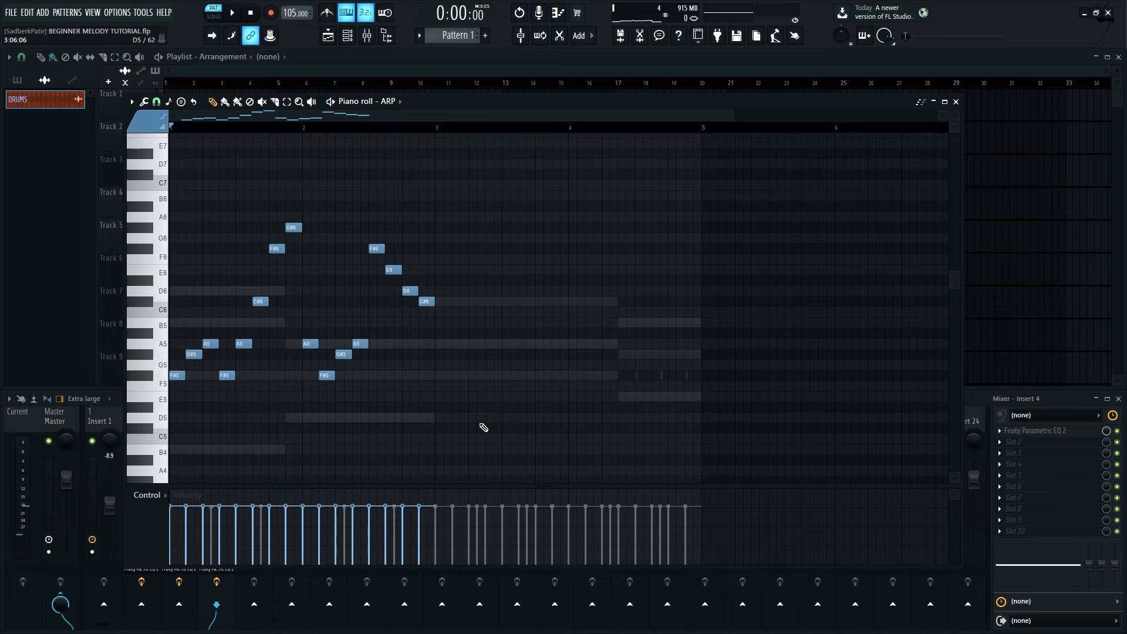
# - Select the whole two-bar ARP phrase and duplicate it into bars 3 and 4
pyautogui.moveTo(484, 427); pyautogui.dragTo(169, 180)
pyautogui.hotkey('ctrl', 'b')
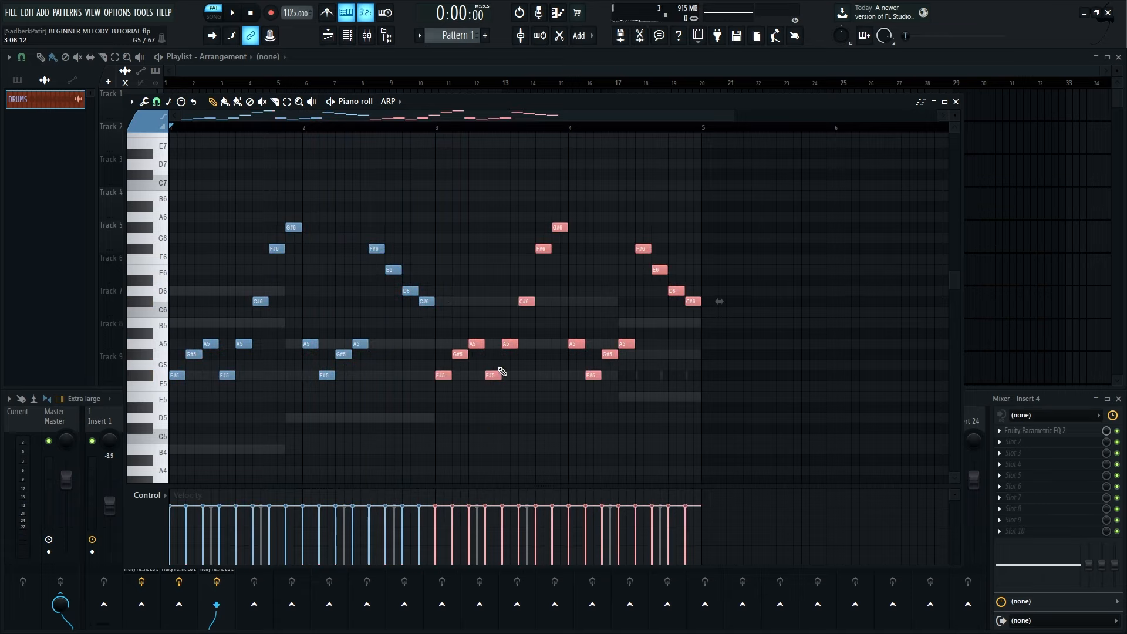
# - Clear the selection of the duplicated notes and play the four-bar ARP phrase
pyautogui.press('space')
pyautogui.keyDown('ctrl'); pyautogui.click(522, 416); pyautogui.keyUp('ctrl')
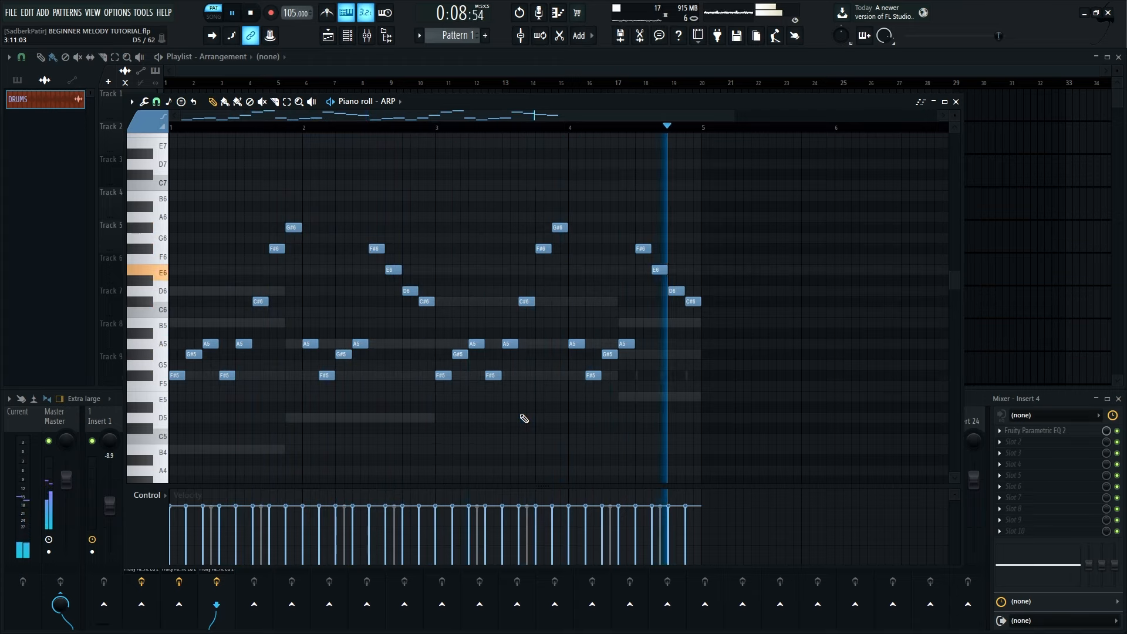
pyautogui.press('space')
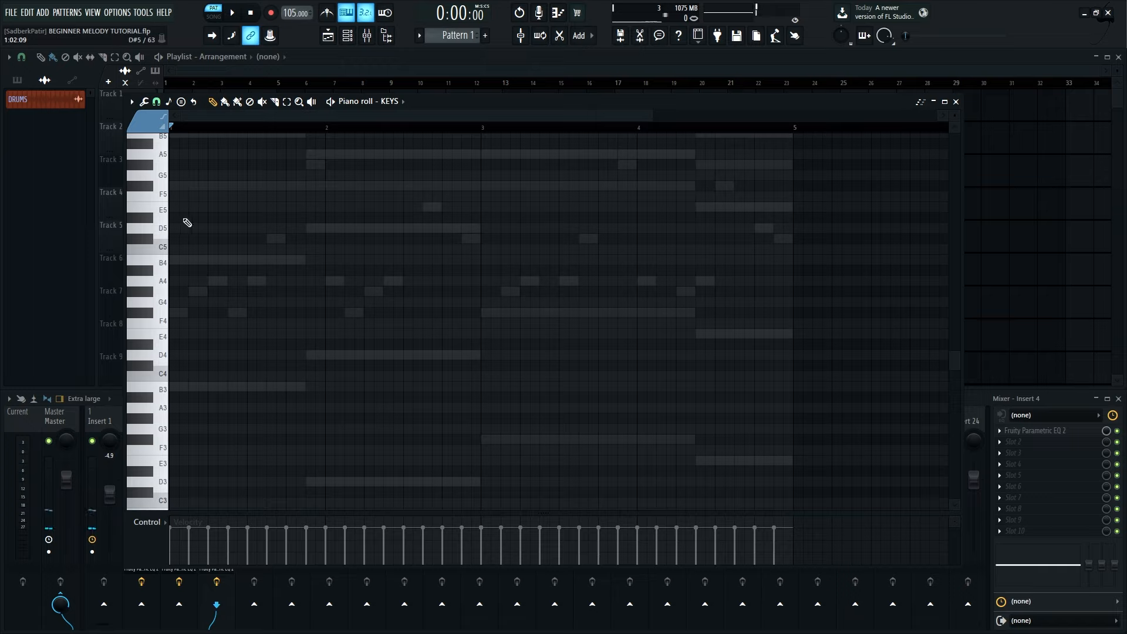
# - Add five two-step F#5 notes to KEYS, spaced three steps apart from the third step of bar 1, playing between additions
pyautogui.moveTo(192, 219); pyautogui.dragTo(196, 184)
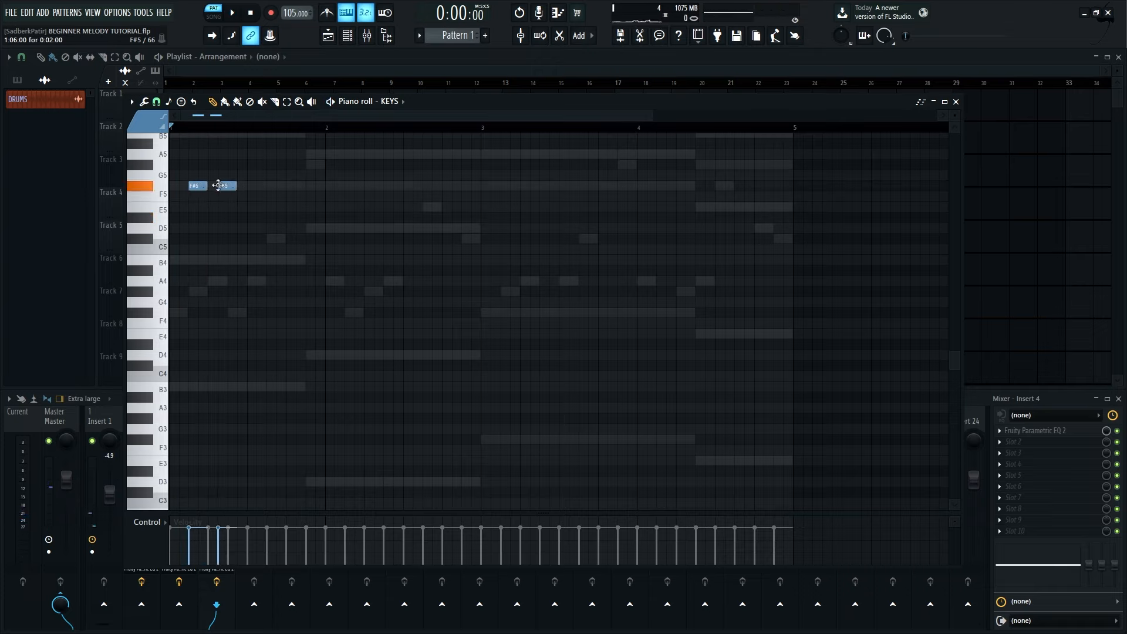
pyautogui.press('space')
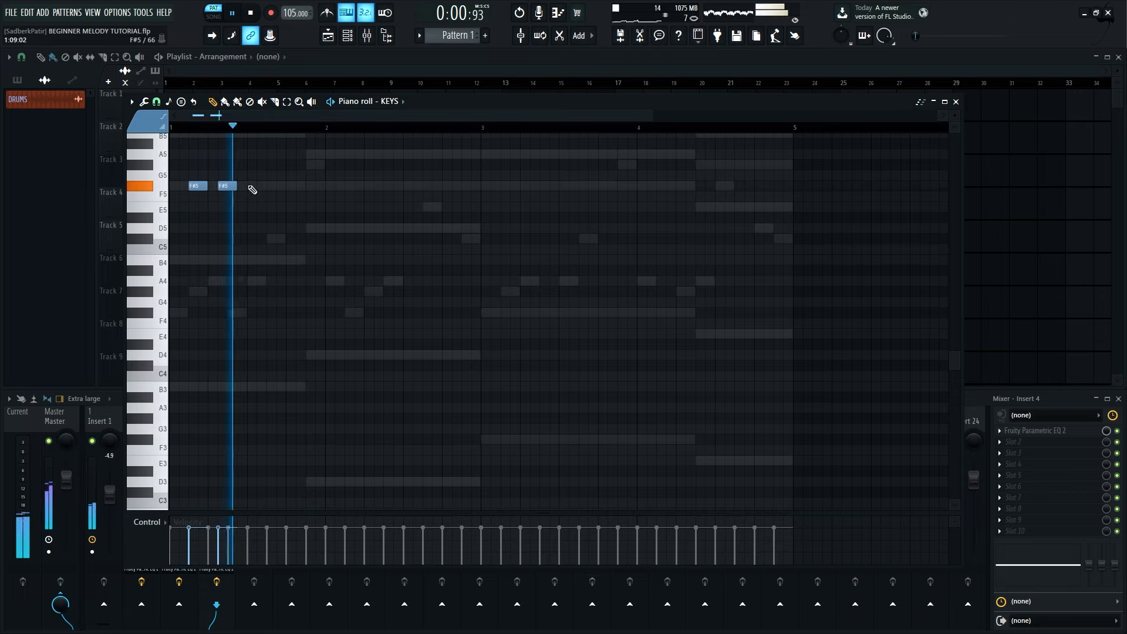
pyautogui.press('space')
pyautogui.press('space')
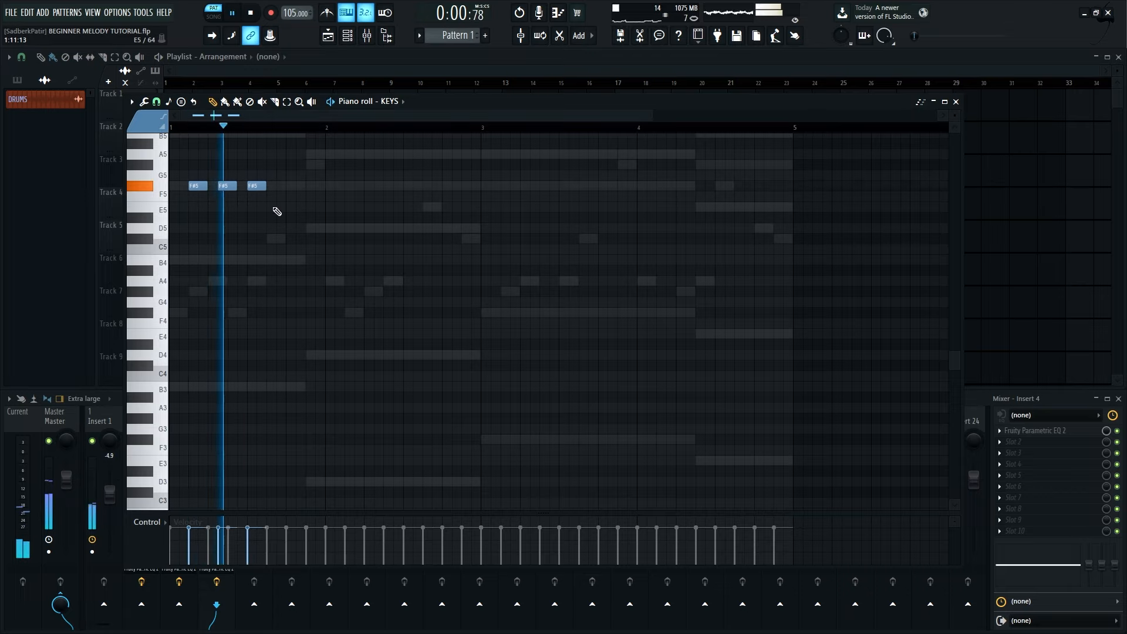
pyautogui.press('space')
pyautogui.click(284, 186)
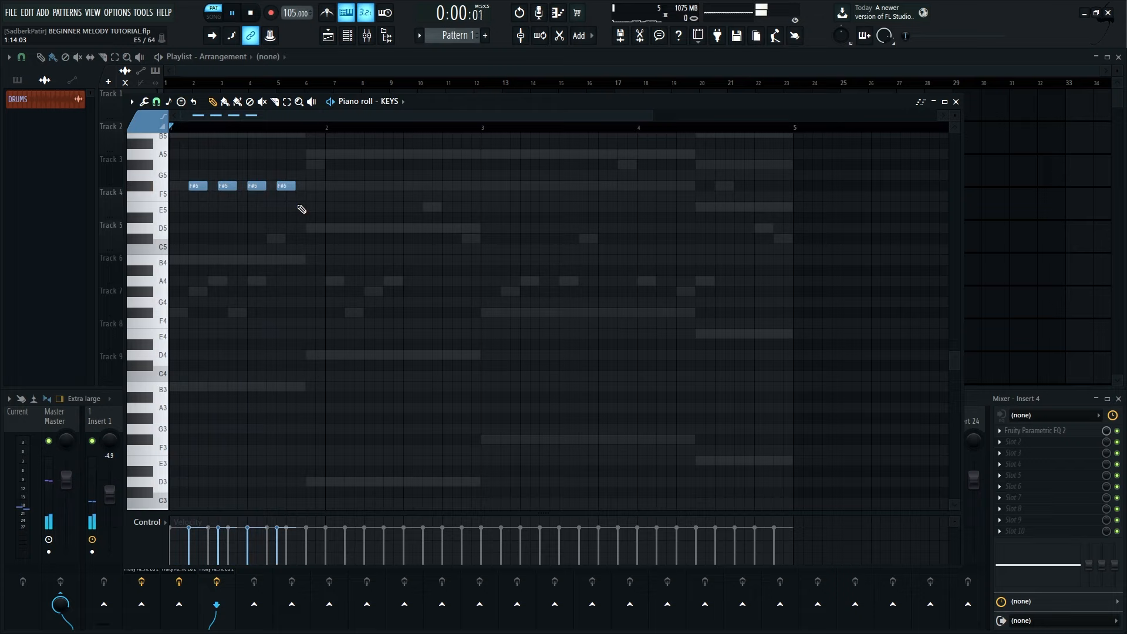
pyautogui.press('space')
pyautogui.click(309, 185)
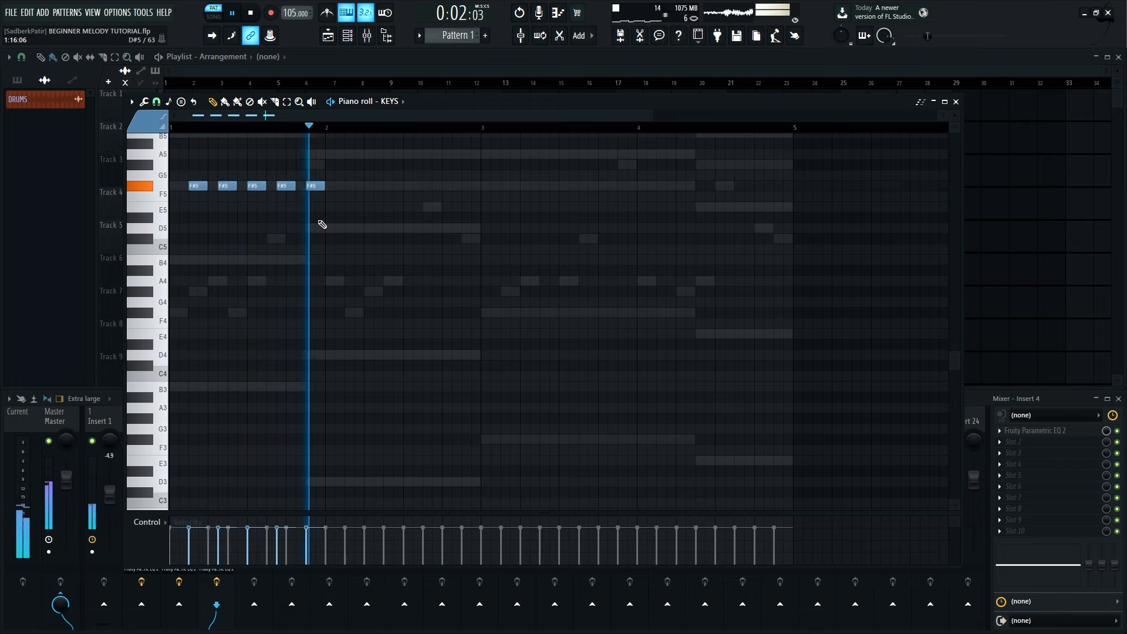
pyautogui.press('space')
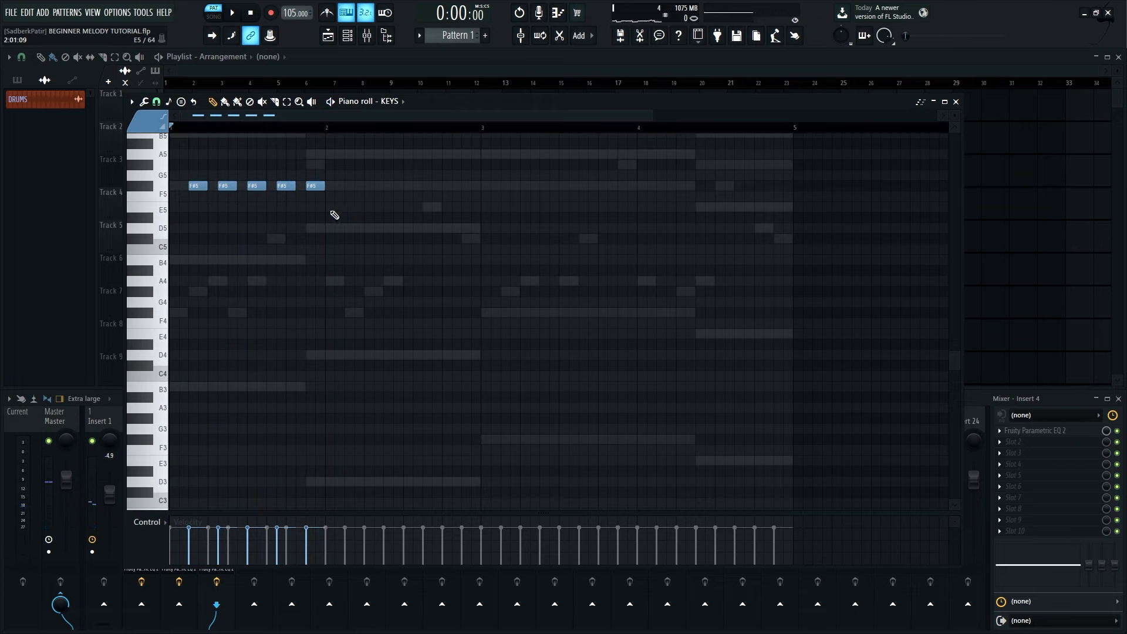
# - Select the last four F#5 notes, set snap to (none), shorten them to brief stabs, and play the result
pyautogui.moveTo(335, 217); pyautogui.dragTo(226, 176)
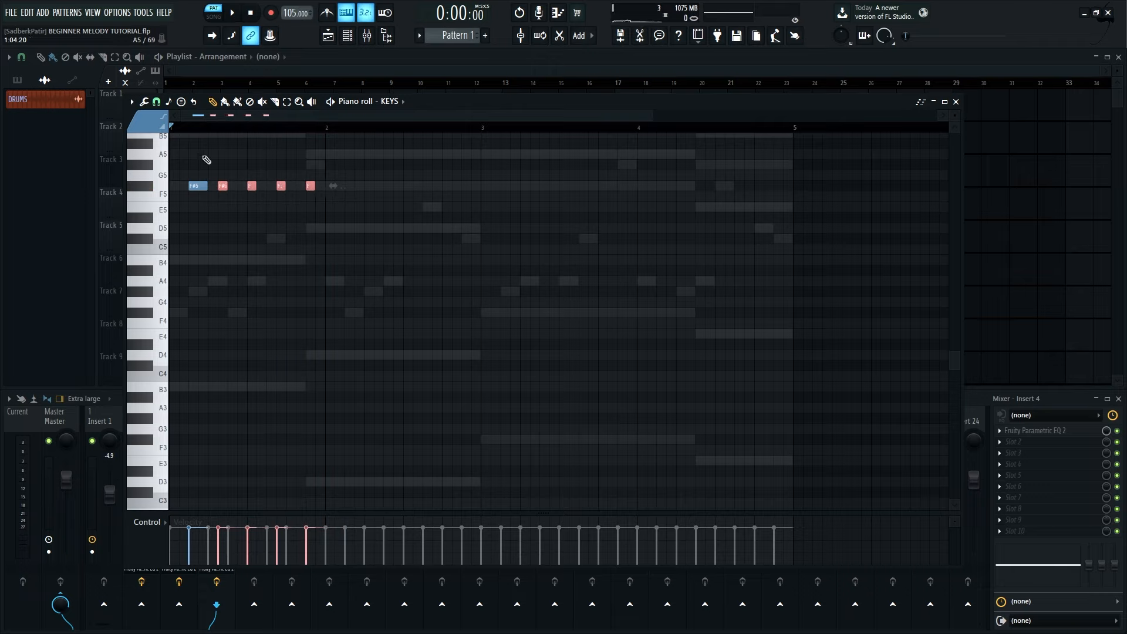
pyautogui.click(156, 102)
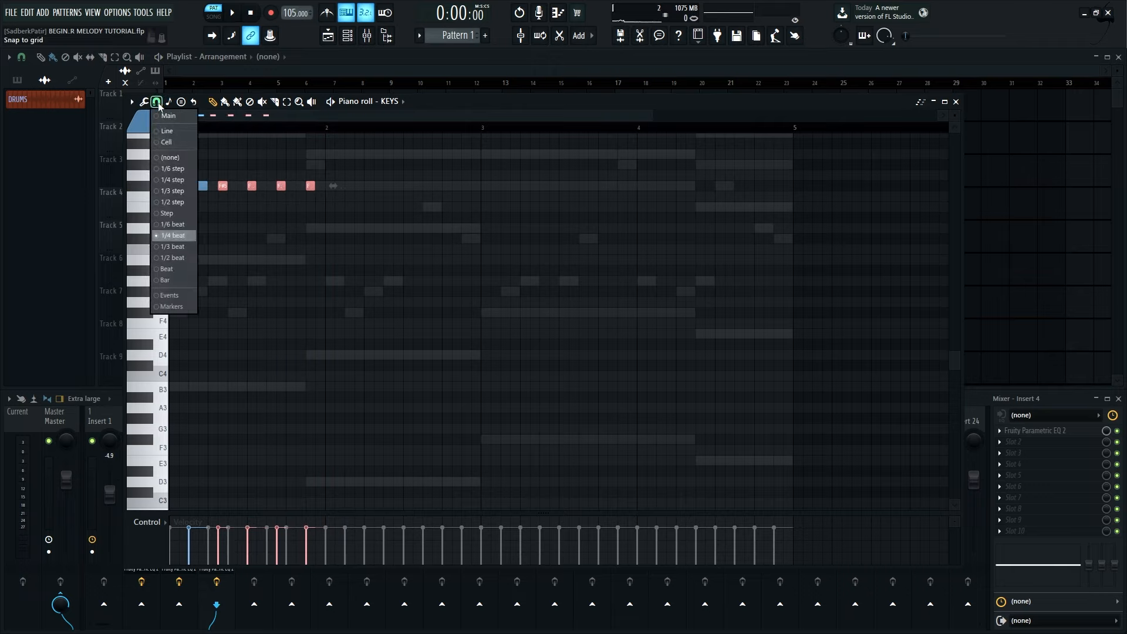
pyautogui.click(171, 158)
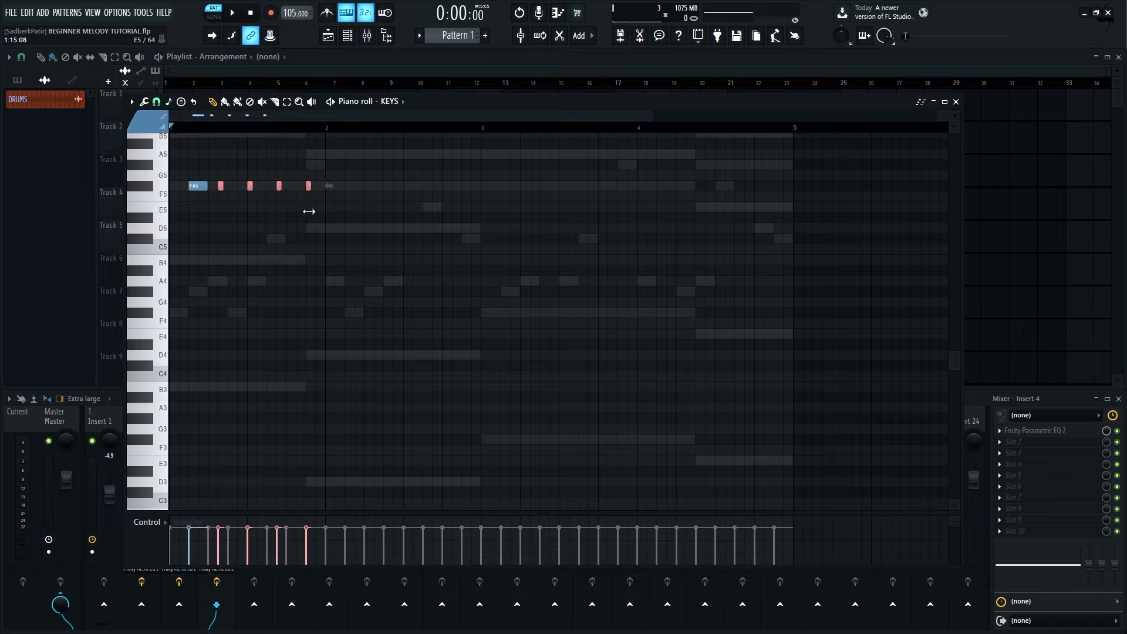
pyautogui.press('space')
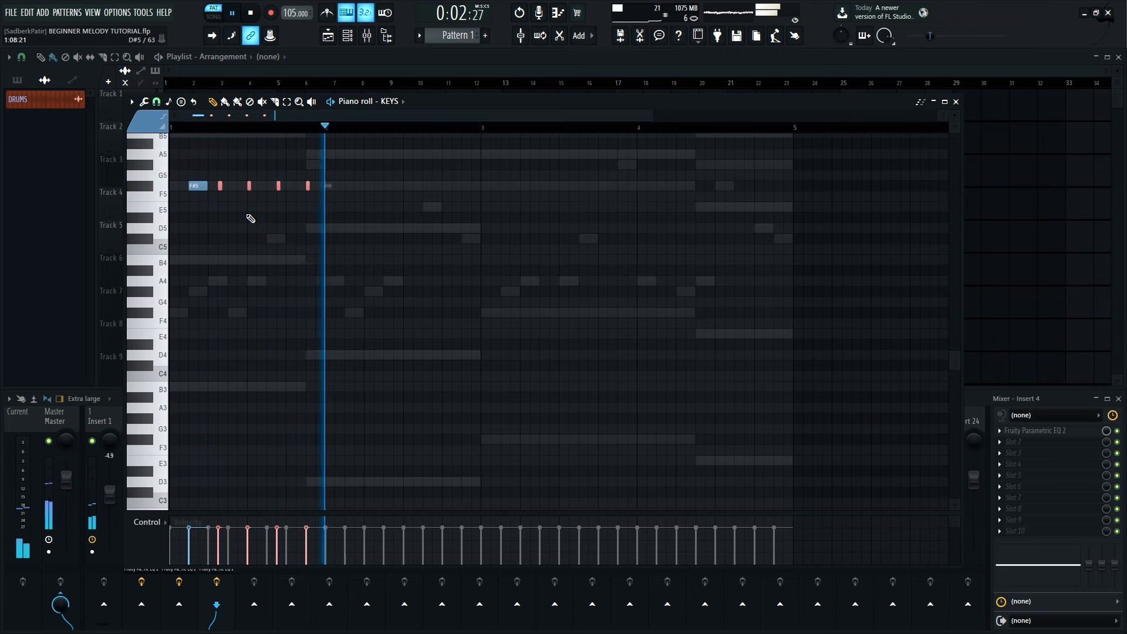
pyautogui.press('space')
# - Duplicate the five-note KEYS phrase into bar 2 and play both bars
pyautogui.hotkey('ctrl', 'b')
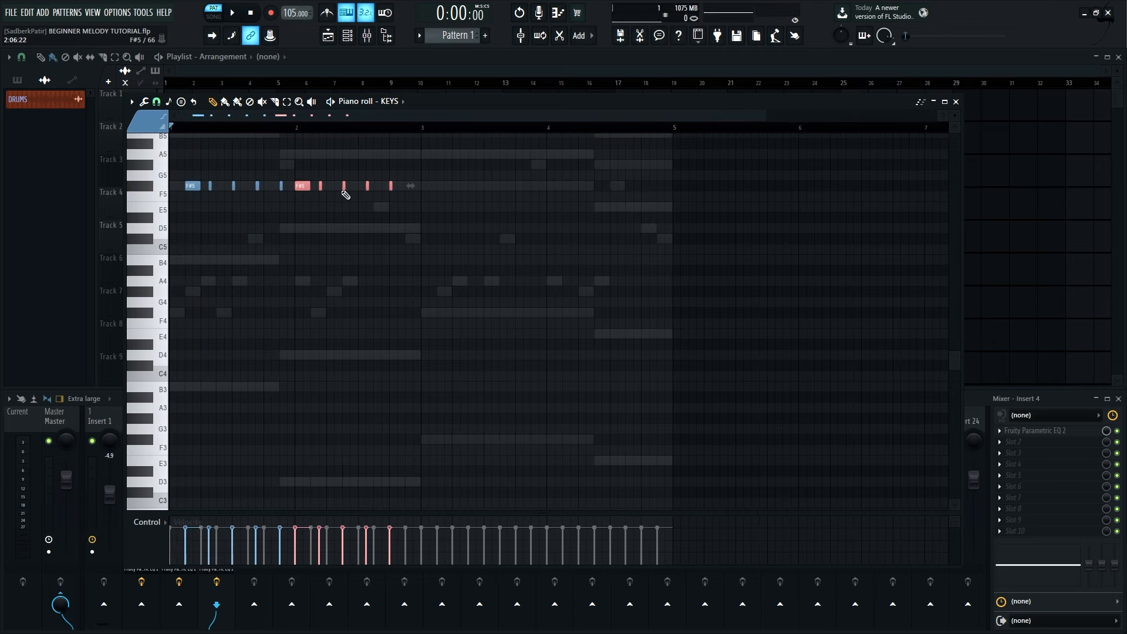
pyautogui.press('space')
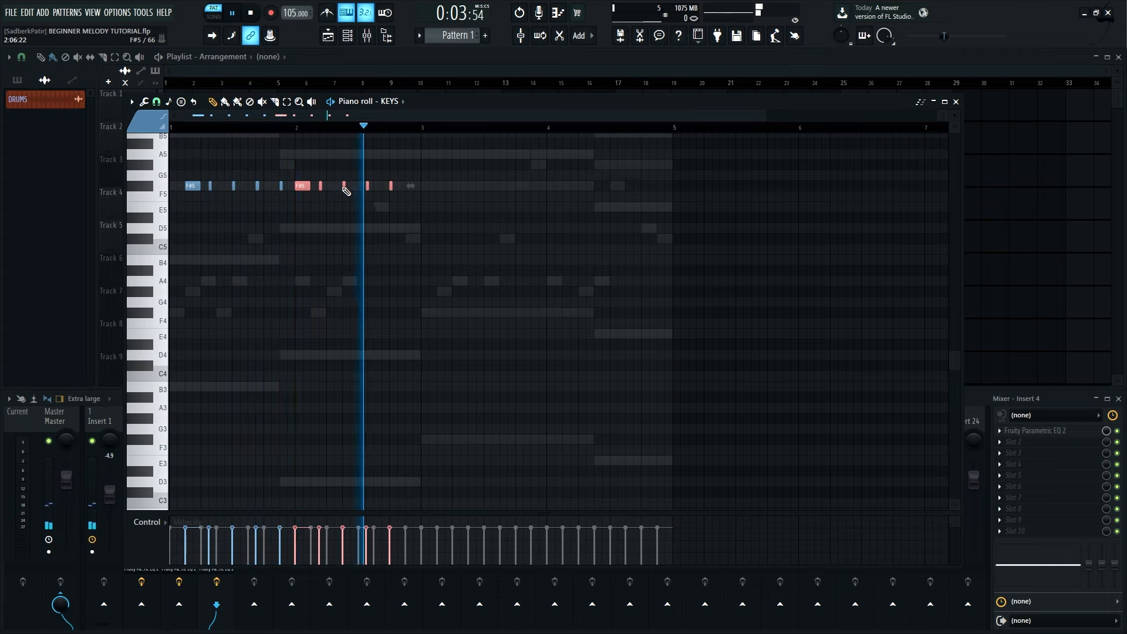
pyautogui.press('space')
# - Set snap back to 1/4 beat, move the copied KEYS notes two steps later in bar 2, and play them
pyautogui.moveTo(302, 189)
pyautogui.mouseDown()
pyautogui.moveTo(318, 188)
pyautogui.moveTo(302, 188)
pyautogui.mouseUp()
pyautogui.click(132, 103)
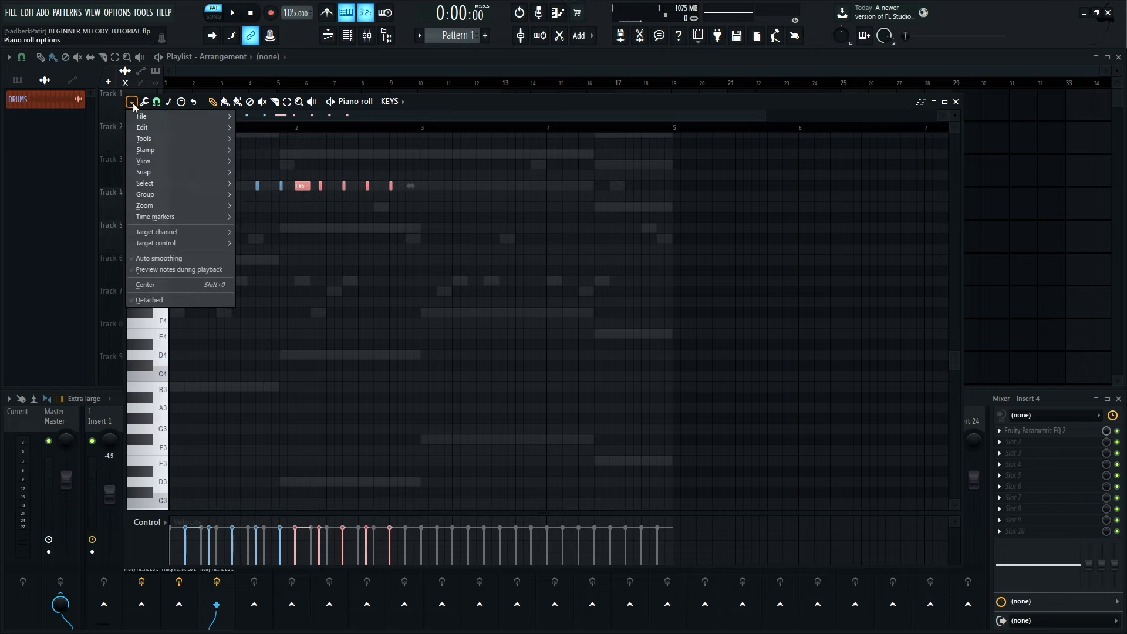
pyautogui.click(156, 103)
pyautogui.click(168, 237)
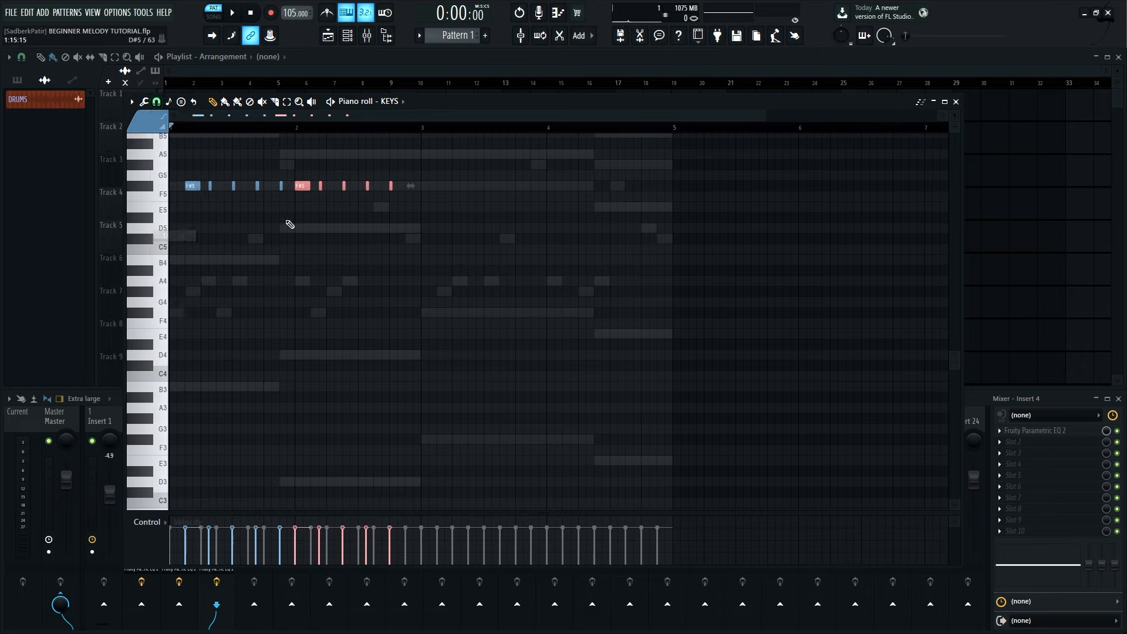
pyautogui.moveTo(298, 186); pyautogui.dragTo(317, 187)
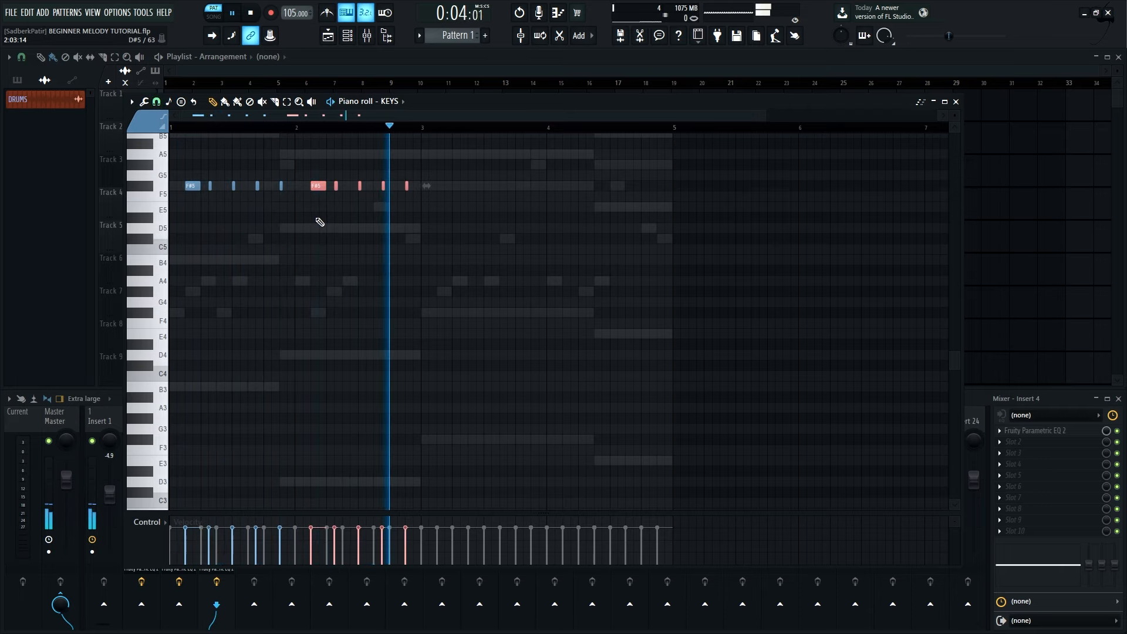
pyautogui.press('space')
# - Select the whole two-bar KEYS phrase, duplicate it into bars 3 and 4, and start playback
pyautogui.moveTo(446, 226); pyautogui.dragTo(171, 152)
pyautogui.hotkey('ctrl', 'b')
pyautogui.press('space')
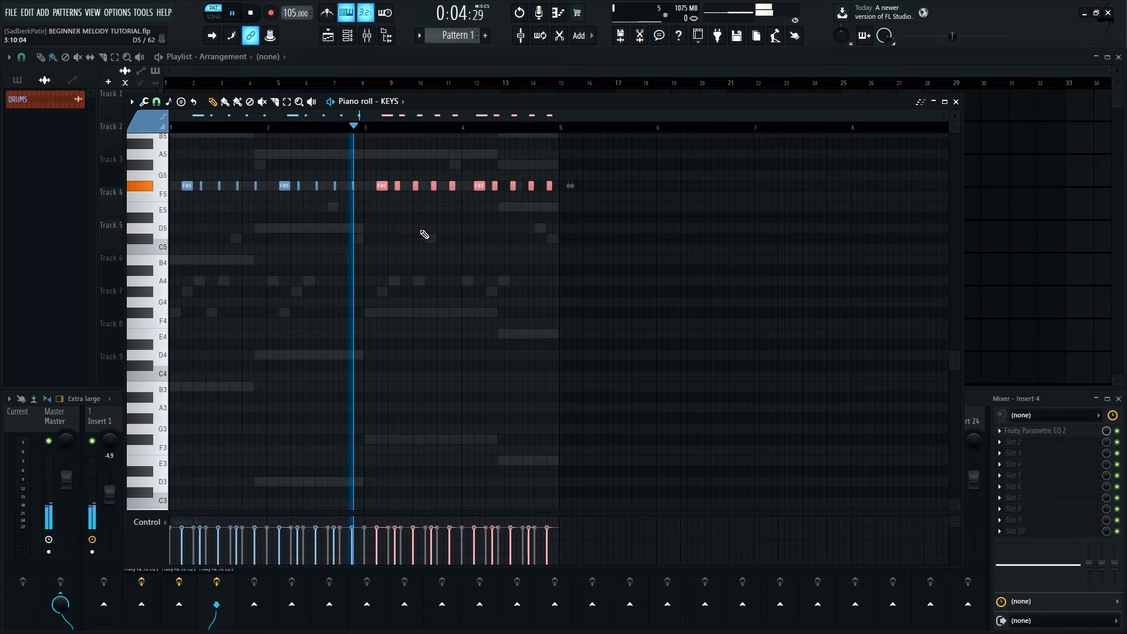
# - Shorten the repeated F#5 stabs in bars 3 and 4 to match the first two bars, and save the project
pyautogui.rightClick(411, 220)
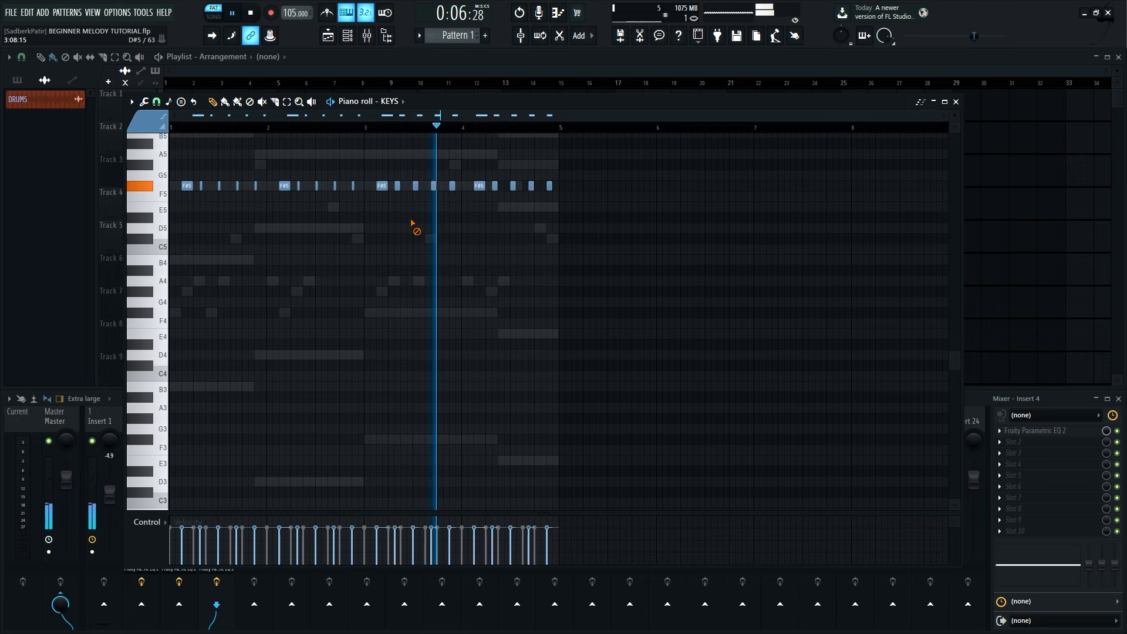
pyautogui.hotkey('ctrl', 's')
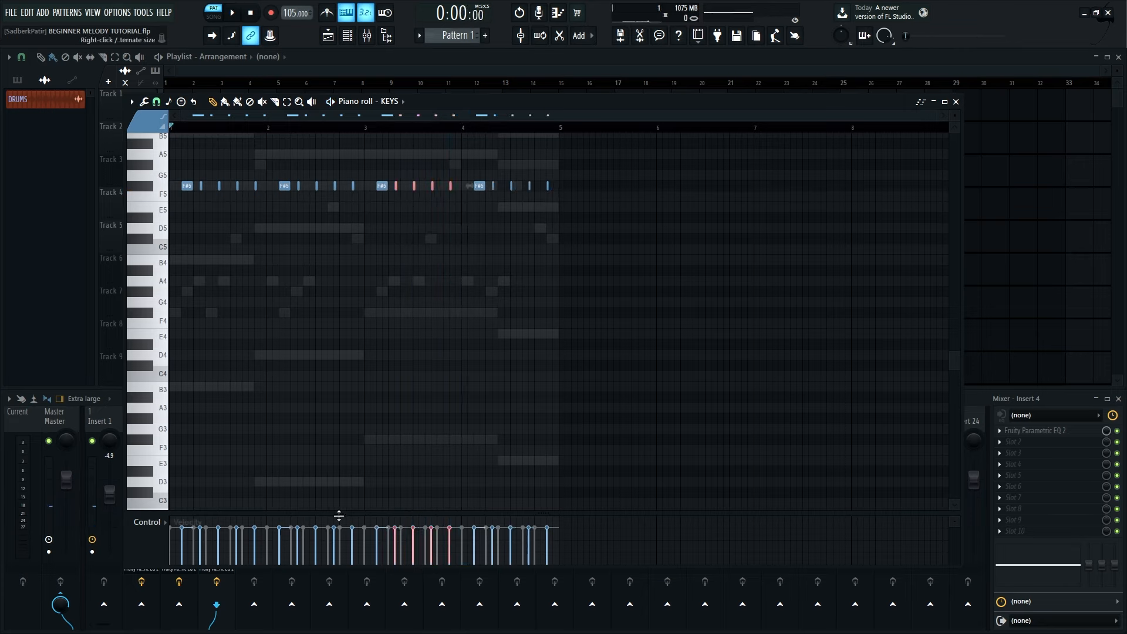
# - Enlarge the velocity lane, lower the first short F#5 note's velocity to 26%, and play it back
pyautogui.moveTo(339, 516); pyautogui.dragTo(370, 393)
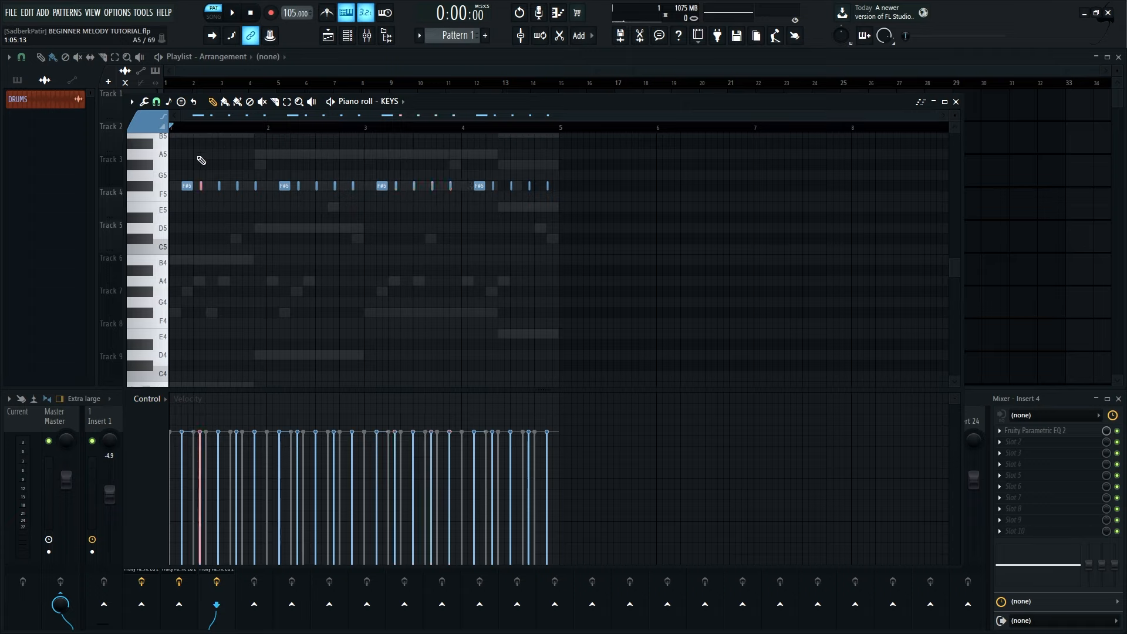
pyautogui.press('space')
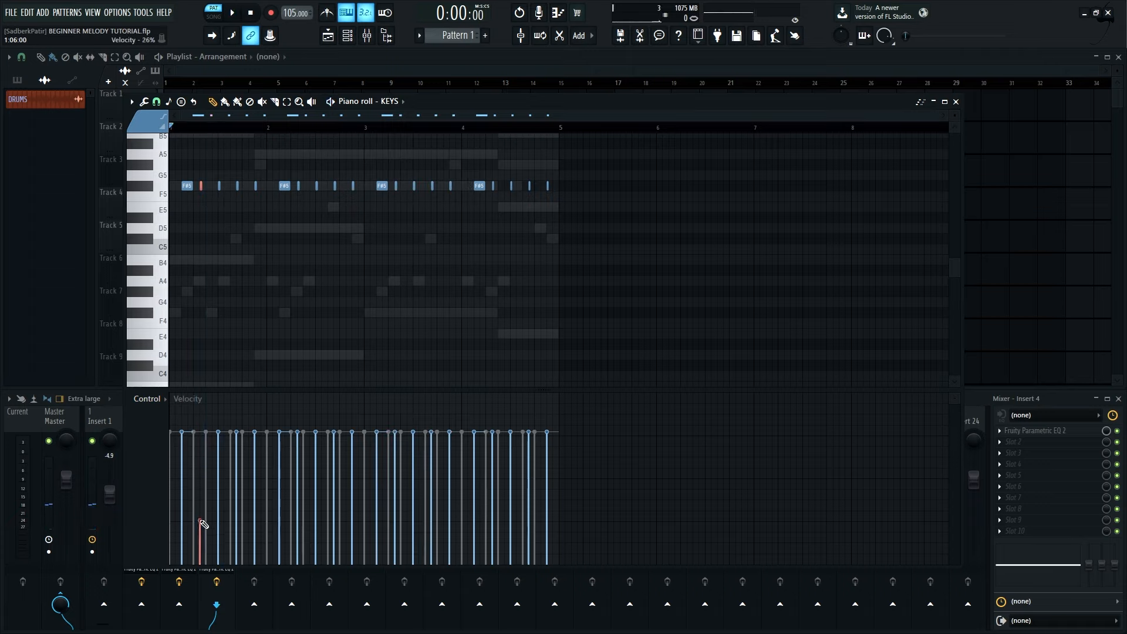
pyautogui.press('space')
pyautogui.press('space')
pyautogui.press('space')
# - Raise the first short F#5 note's velocity slightly and replay the phrase
pyautogui.moveTo(200, 521)
pyautogui.mouseDown()
pyautogui.moveTo(200, 536)
pyautogui.moveTo(201, 483)
pyautogui.moveTo(204, 527)
pyautogui.moveTo(206, 511)
pyautogui.mouseUp()
pyautogui.press('space')
pyautogui.press('space')
pyautogui.press('space')
# - Show note Pan in the control lane, pan bar 1's first three short notes right, left and 41% right, and play them
pyautogui.click(146, 399)
pyautogui.click(172, 419)
pyautogui.press('space')
pyautogui.press('space')
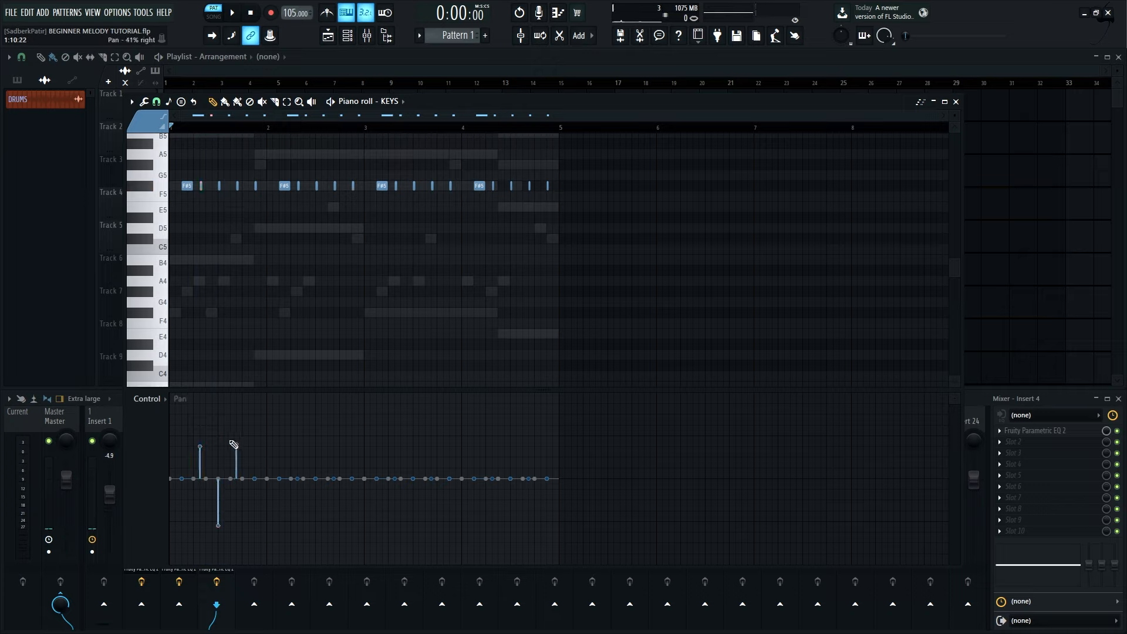
pyautogui.press('space')
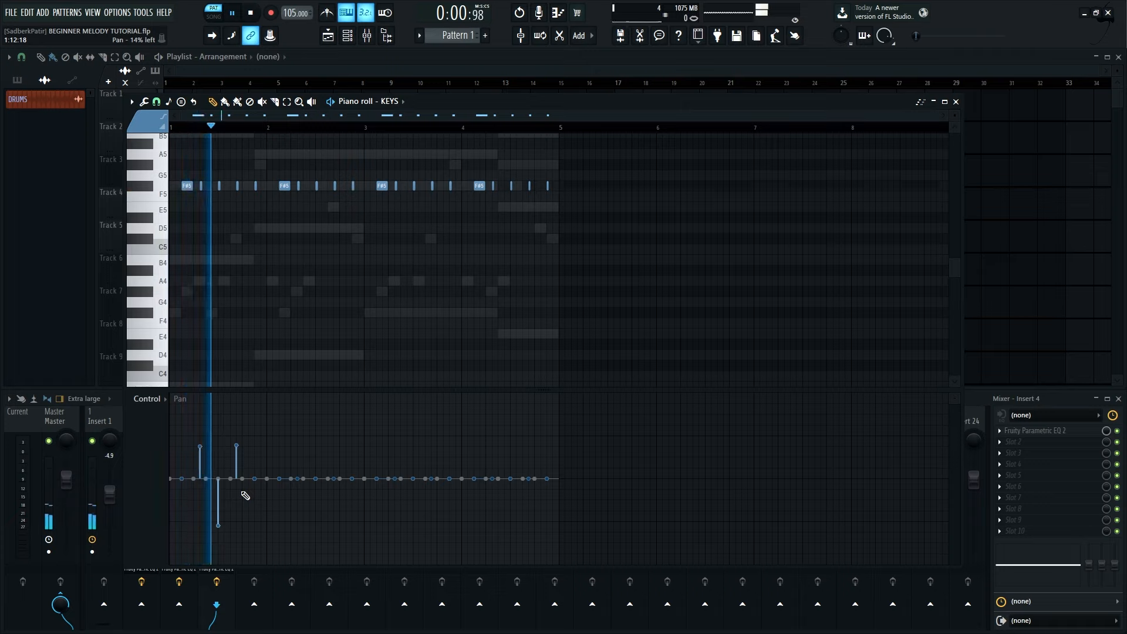
# - Pan bar 1's fourth short note 62% left, play it, and bring its pan back near the centre
pyautogui.press('space')
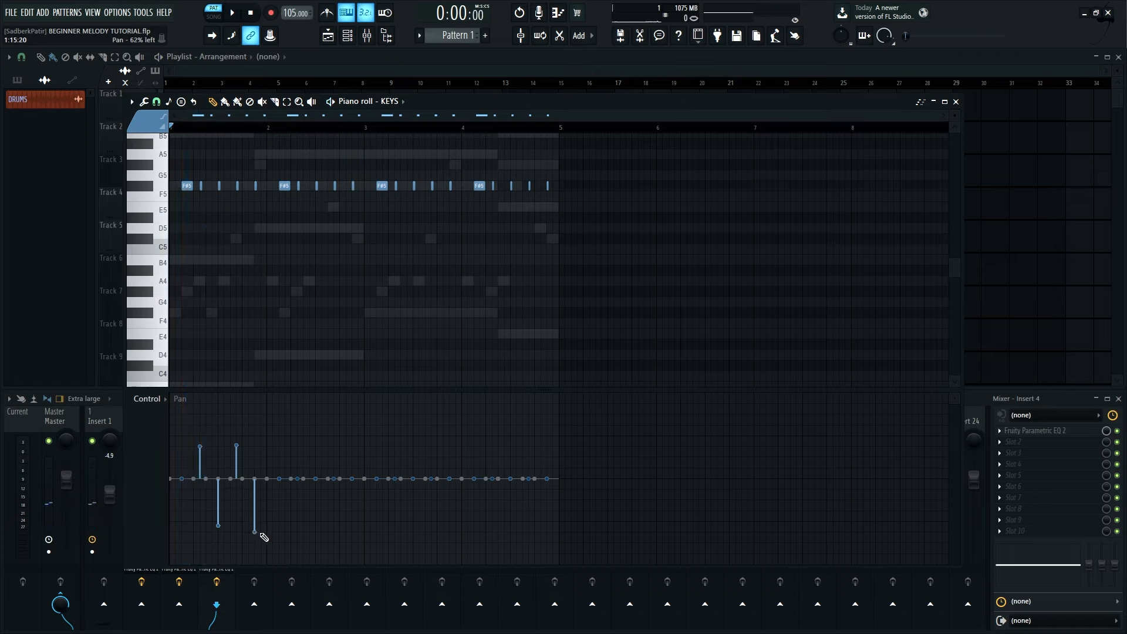
pyautogui.press('space')
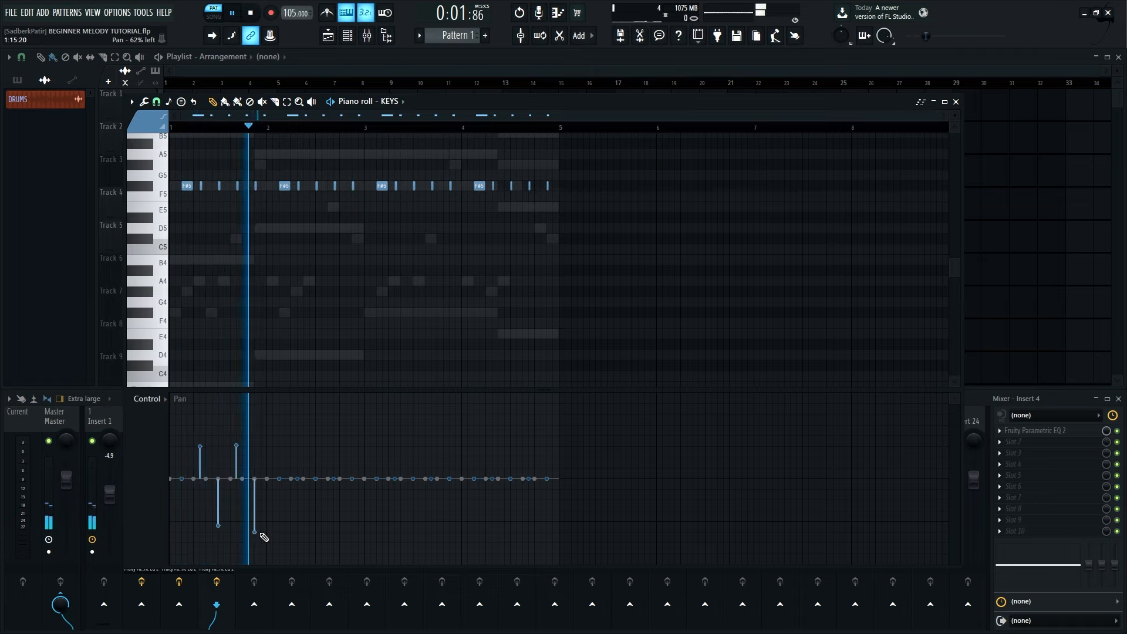
pyautogui.press('space')
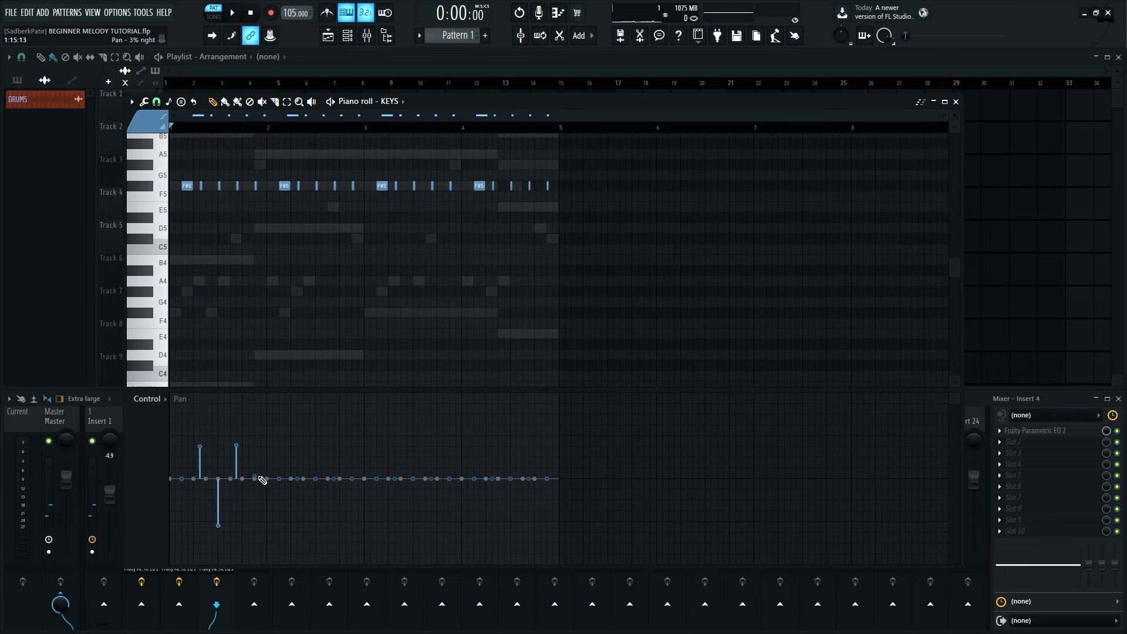